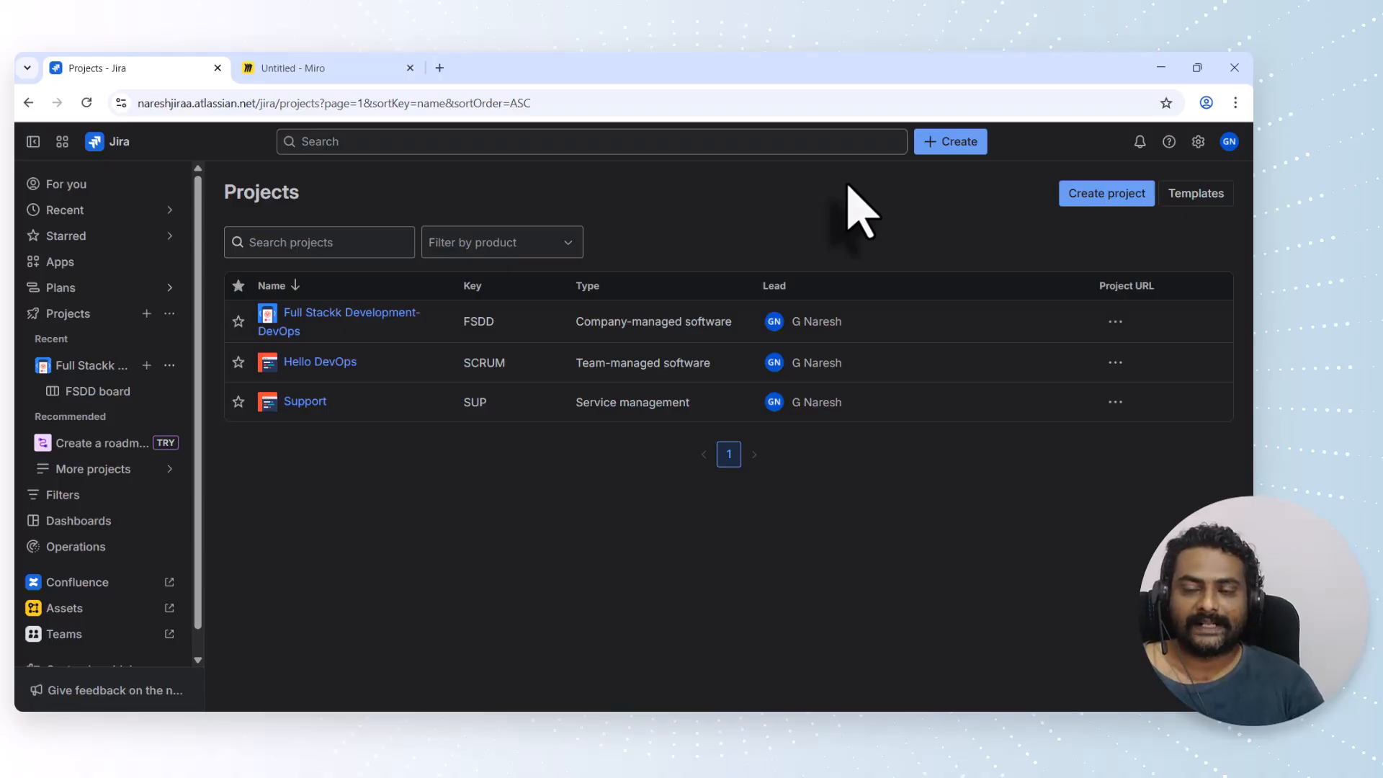
- Switch to the Miro board to review the listed screen types, and return to the Jira projects page
left_click(324, 68)
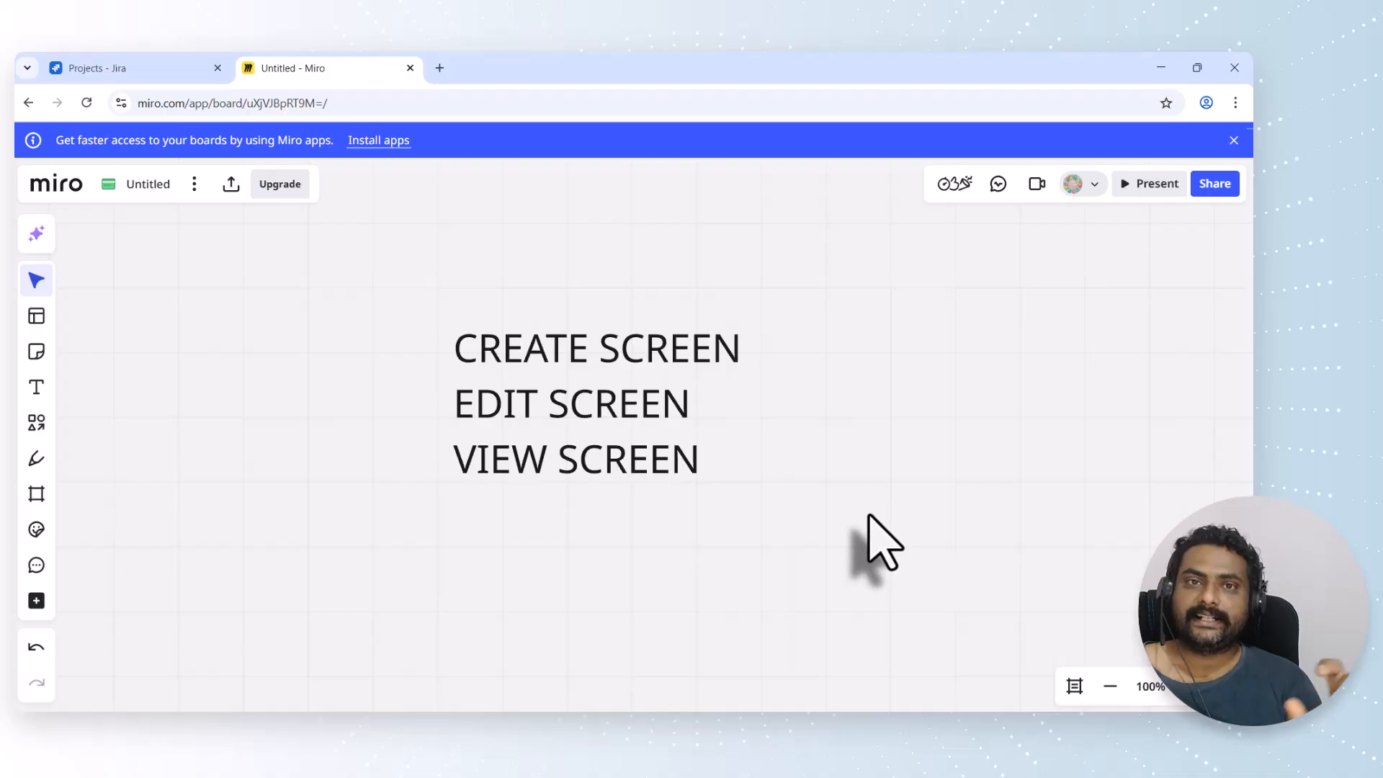
left_click(148, 68)
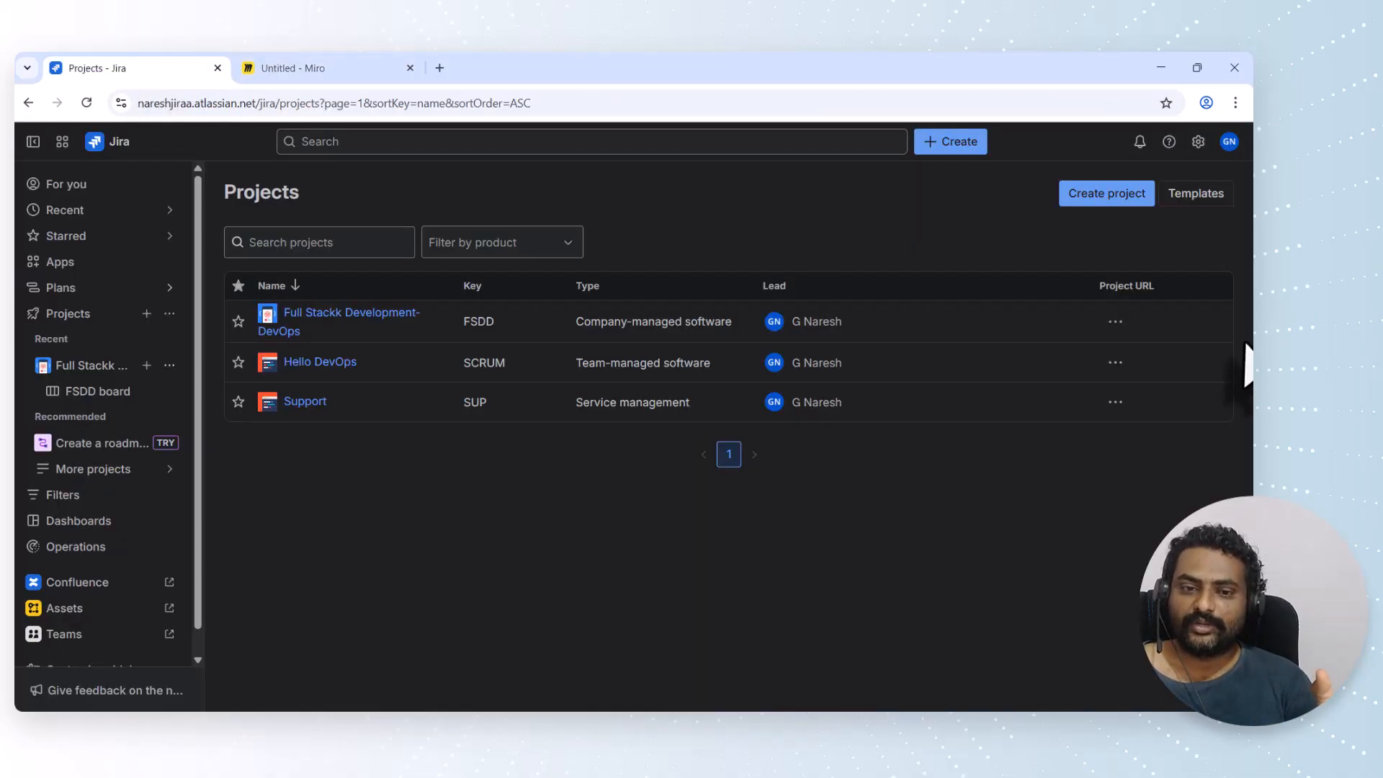
- Go to the Screens page in the Jira admin settings for work items, widening the navigation sidebar to show full entry names
left_click(1198, 141)
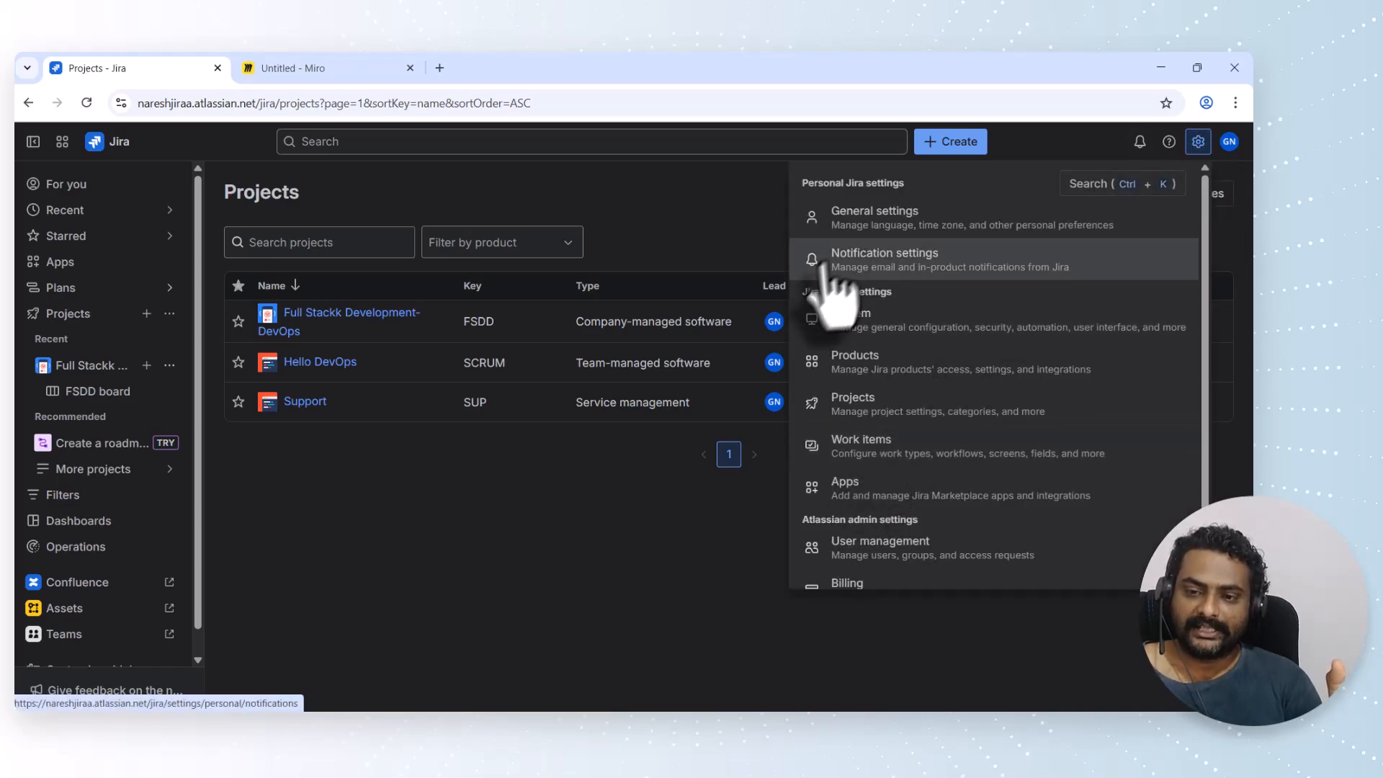
left_click(854, 450)
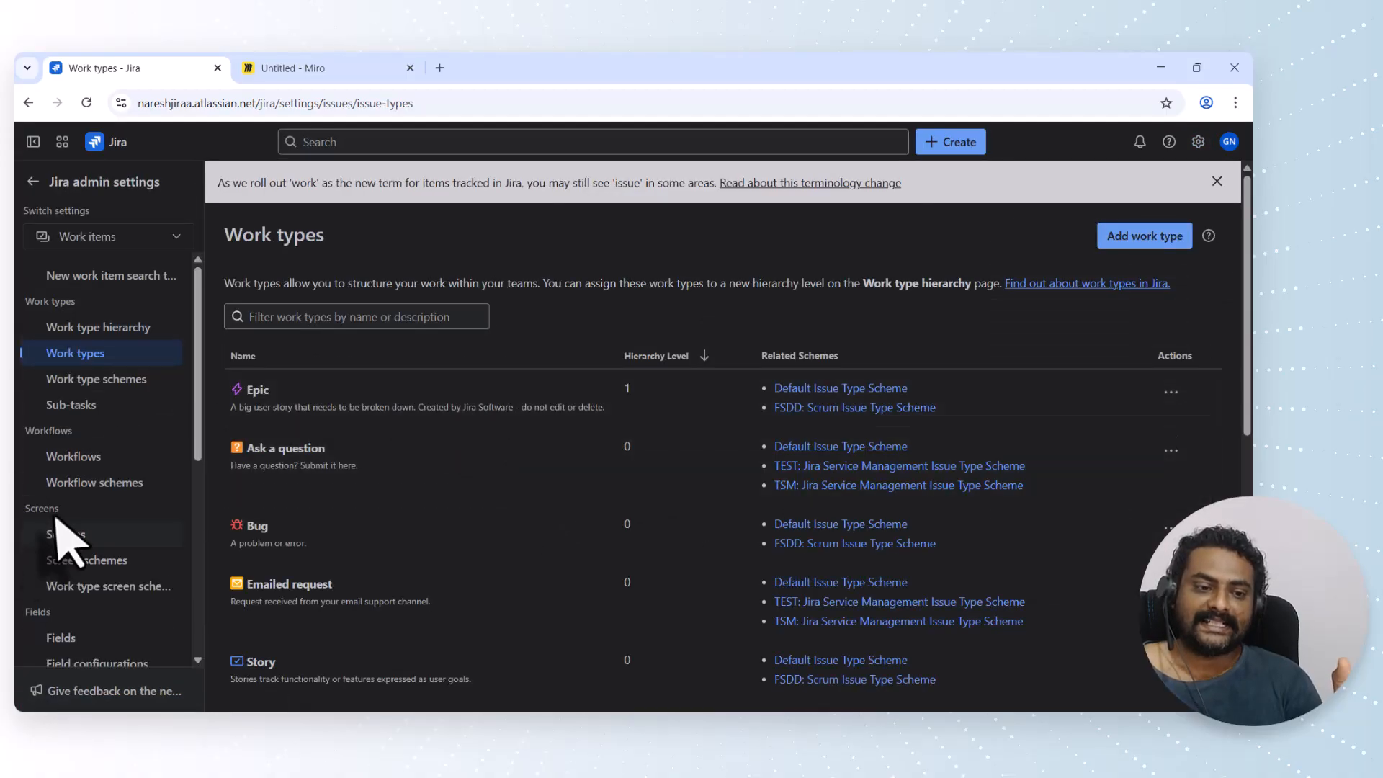
double_click(40, 509)
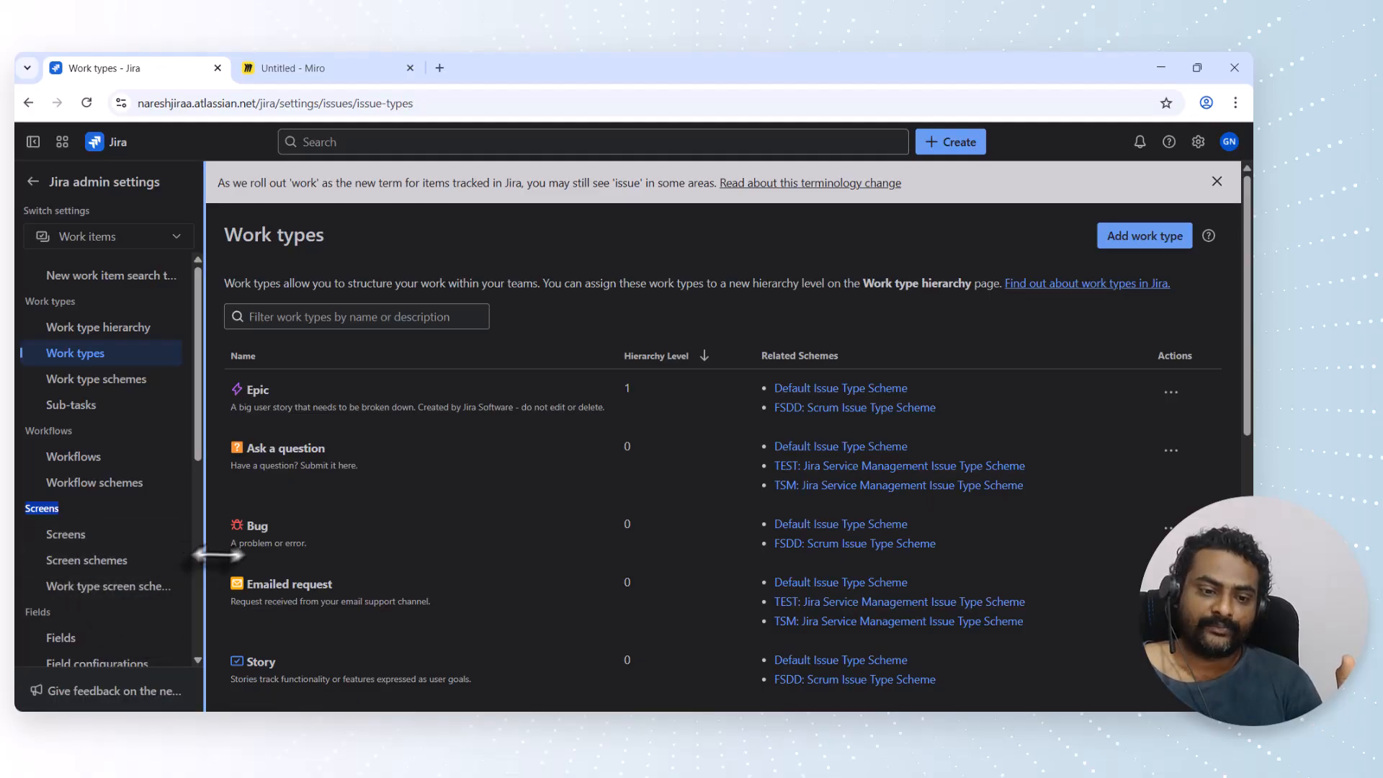
left_click_drag(217, 555, 279, 569)
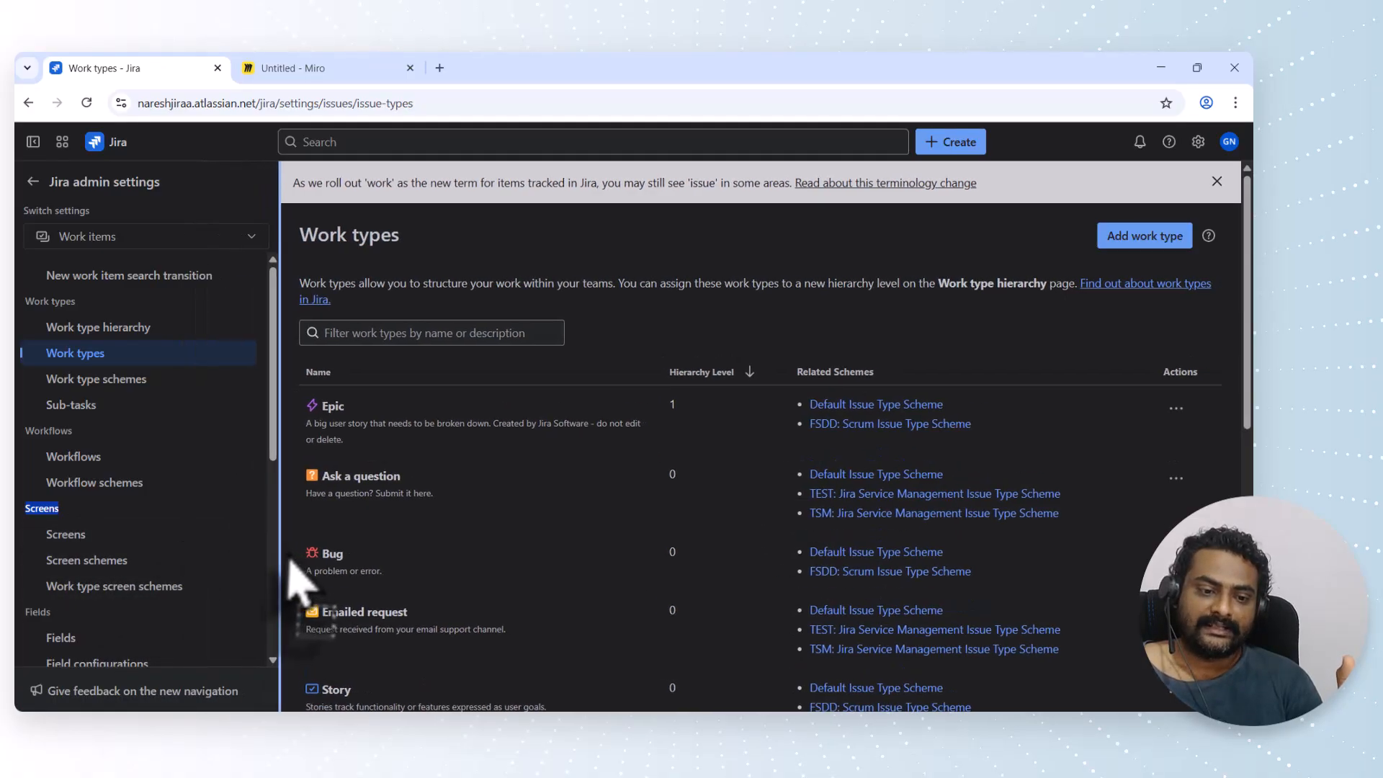
left_click(85, 535)
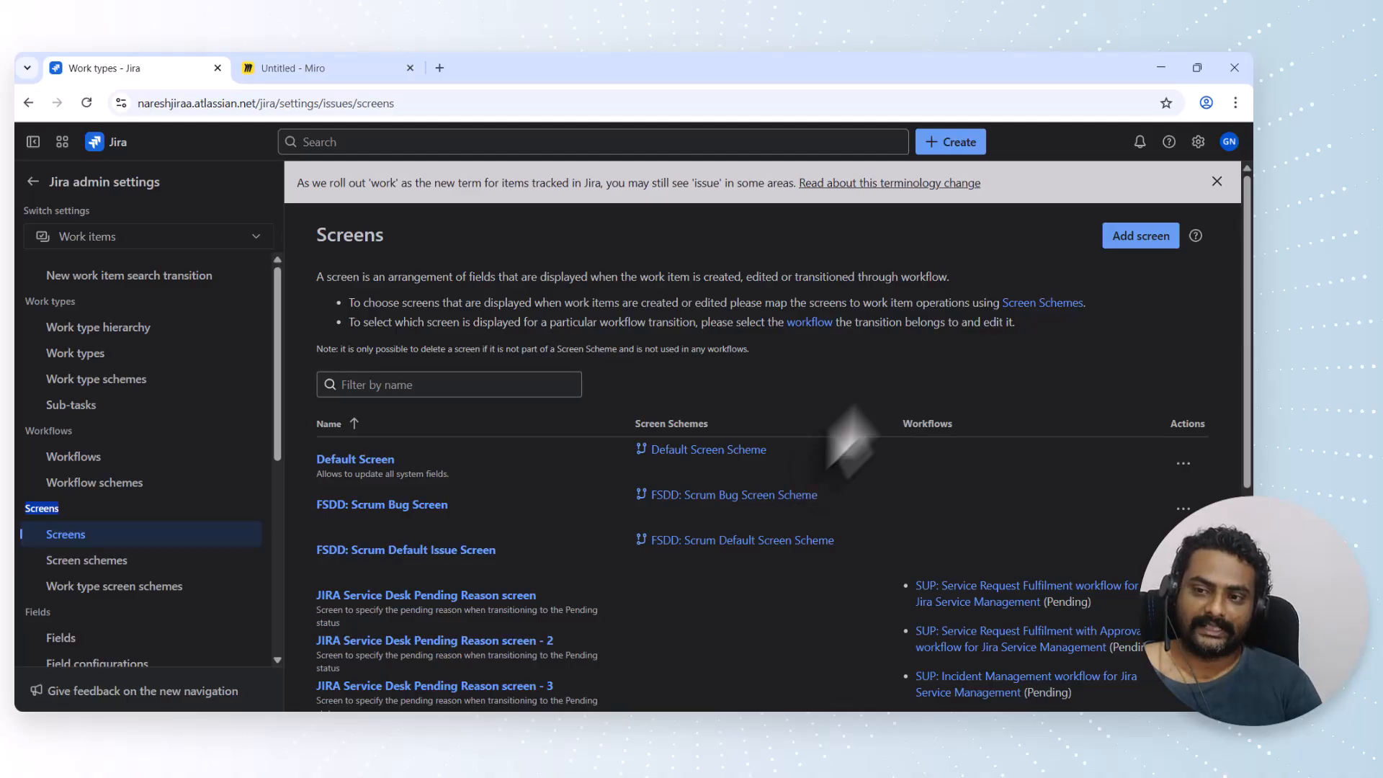
left_click(1142, 238)
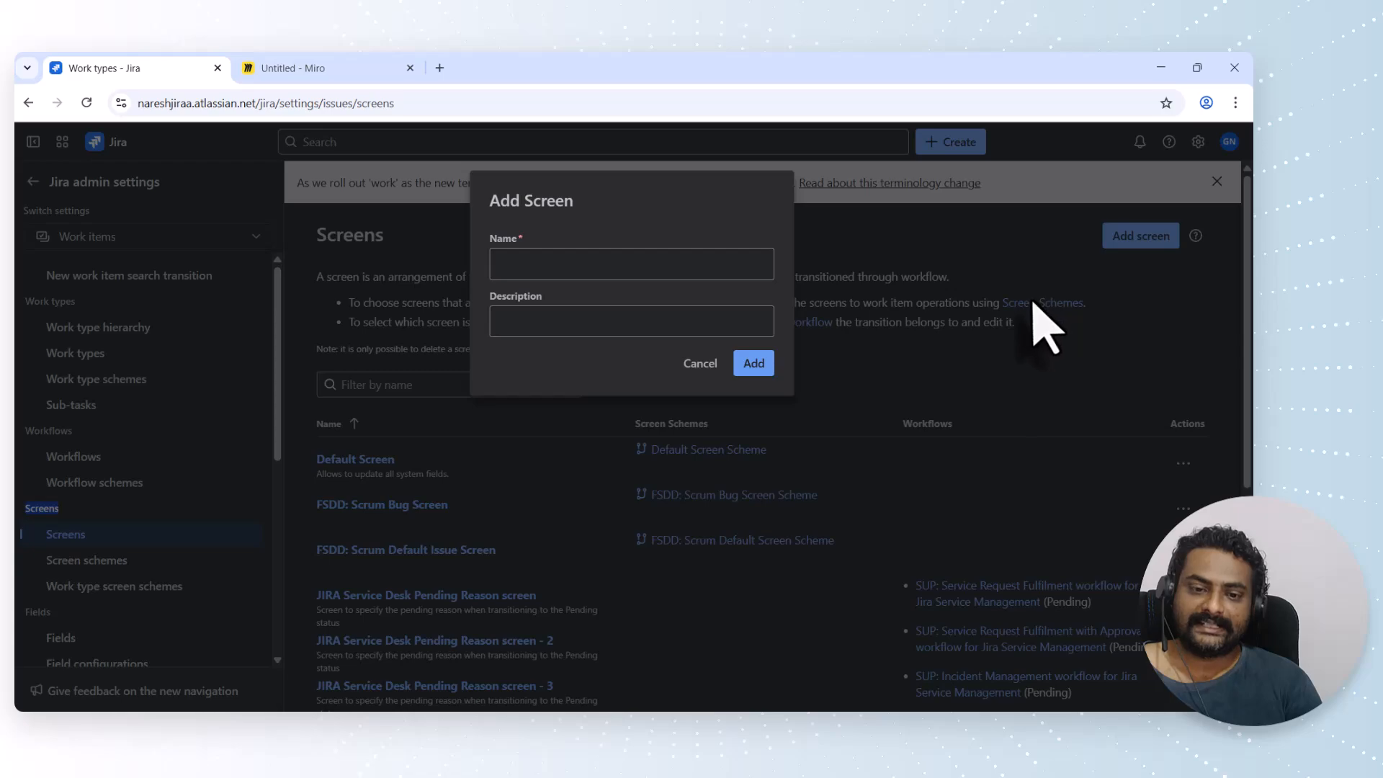
left_click(601, 264)
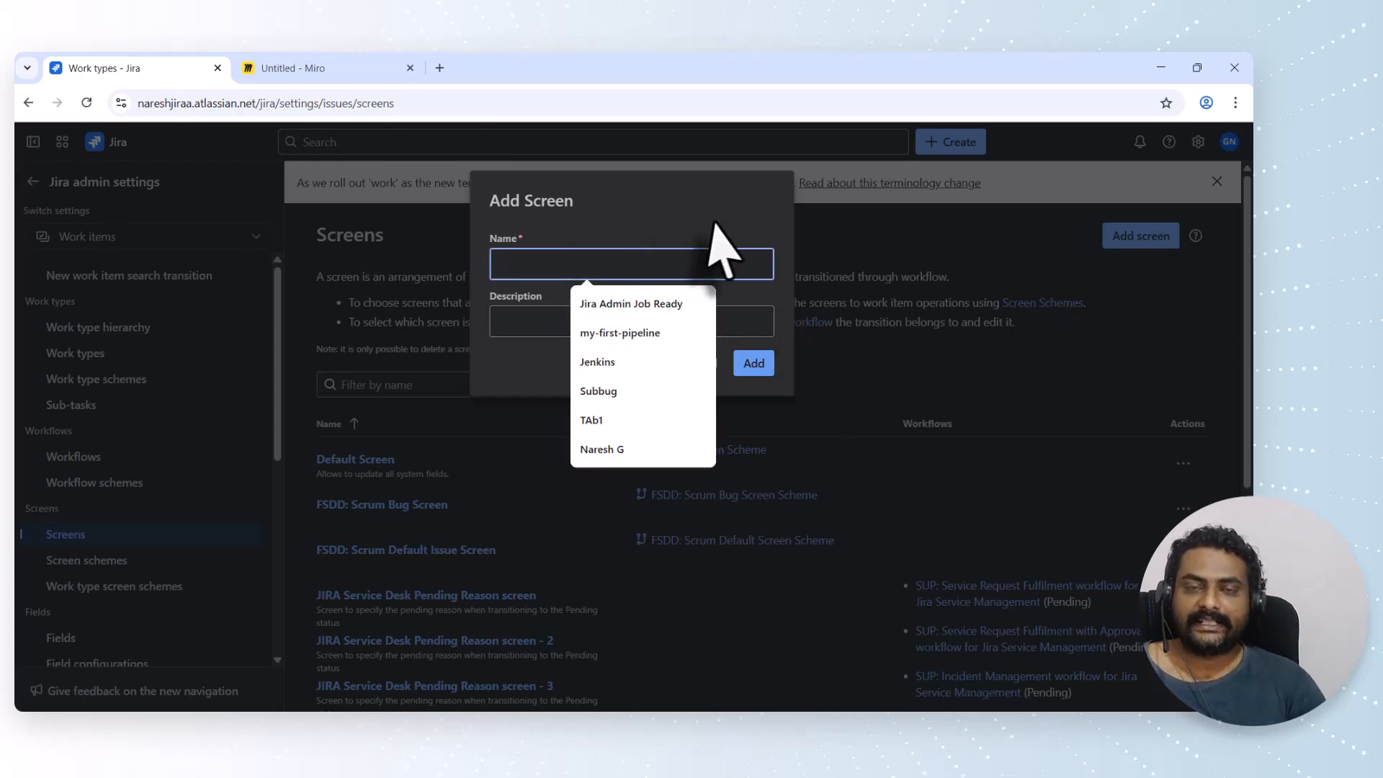
left_click(664, 225)
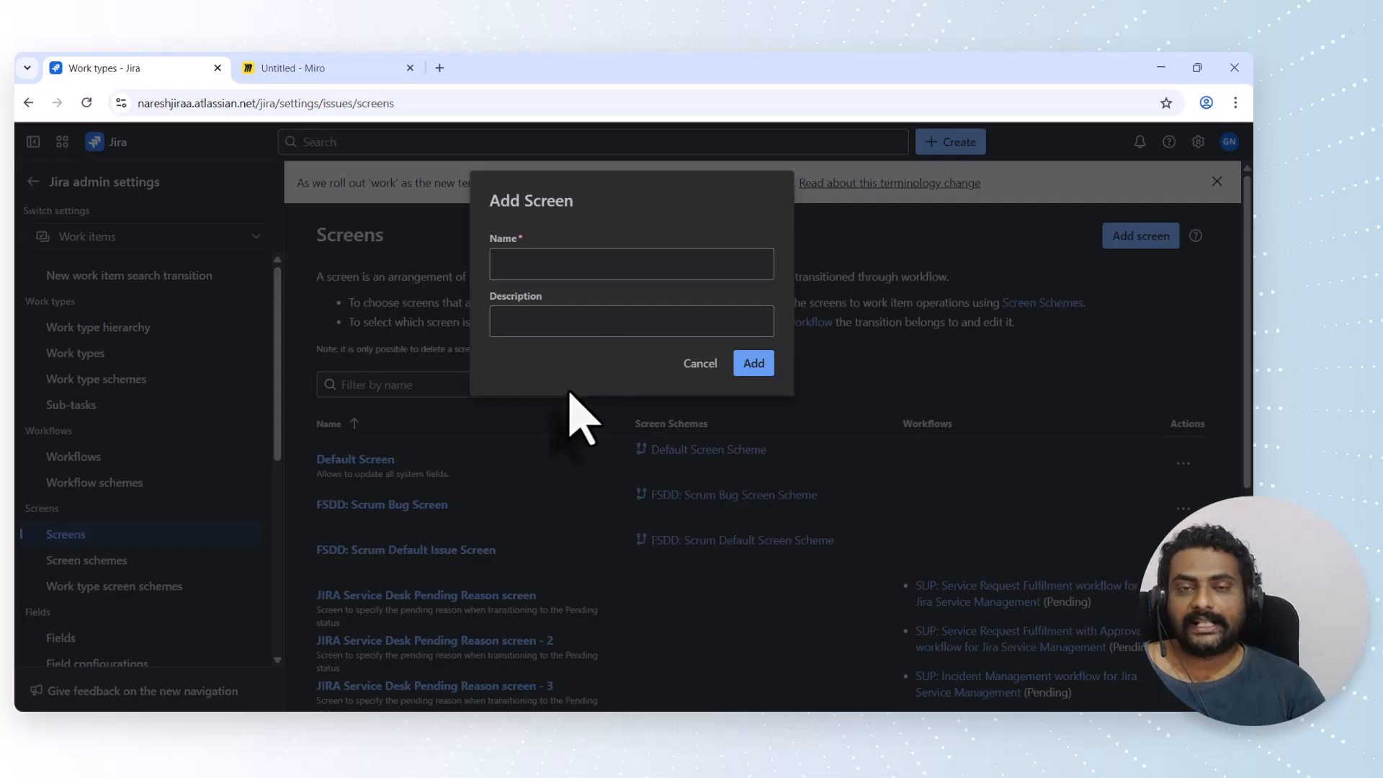
left_click(697, 364)
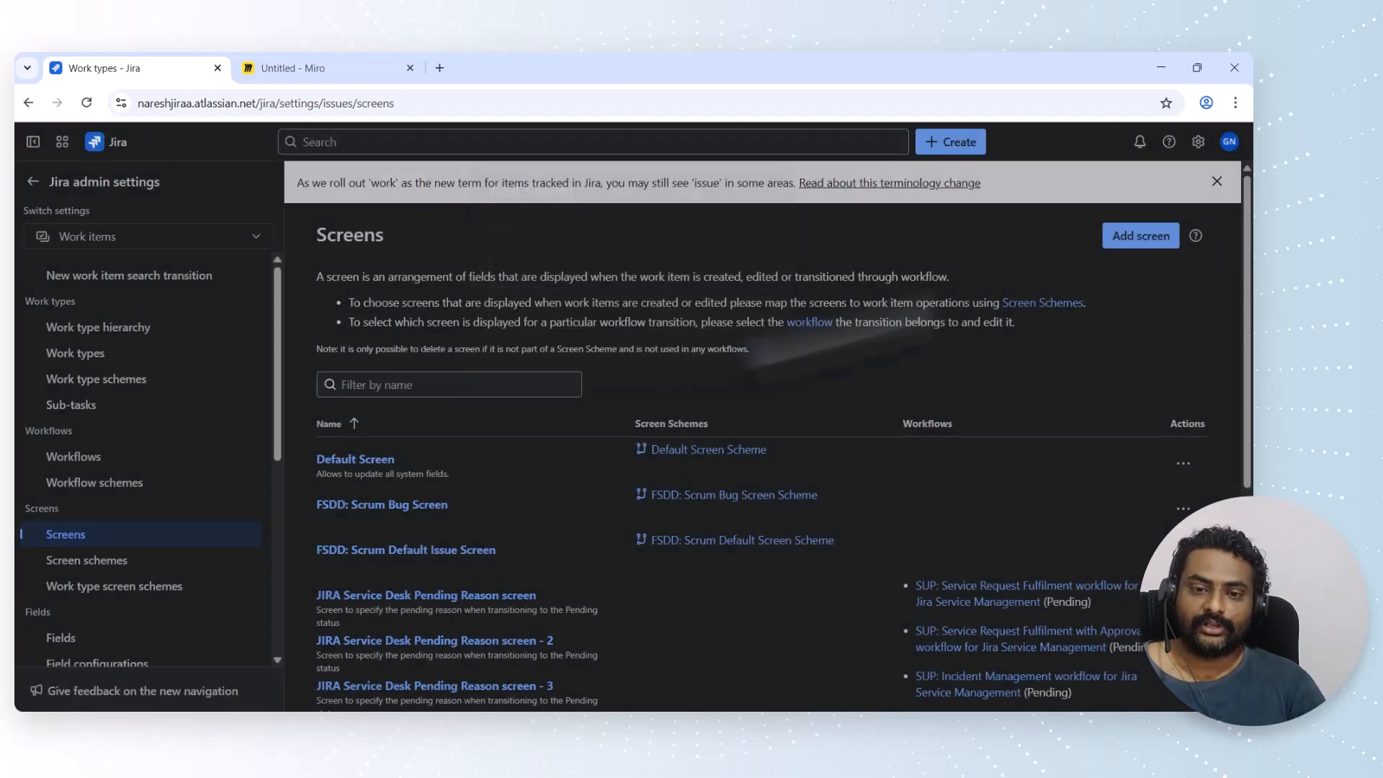
- Create a screen named "Test Screen" without a description, copying its name before adding it
left_click(1141, 239)
left_click(523, 271)
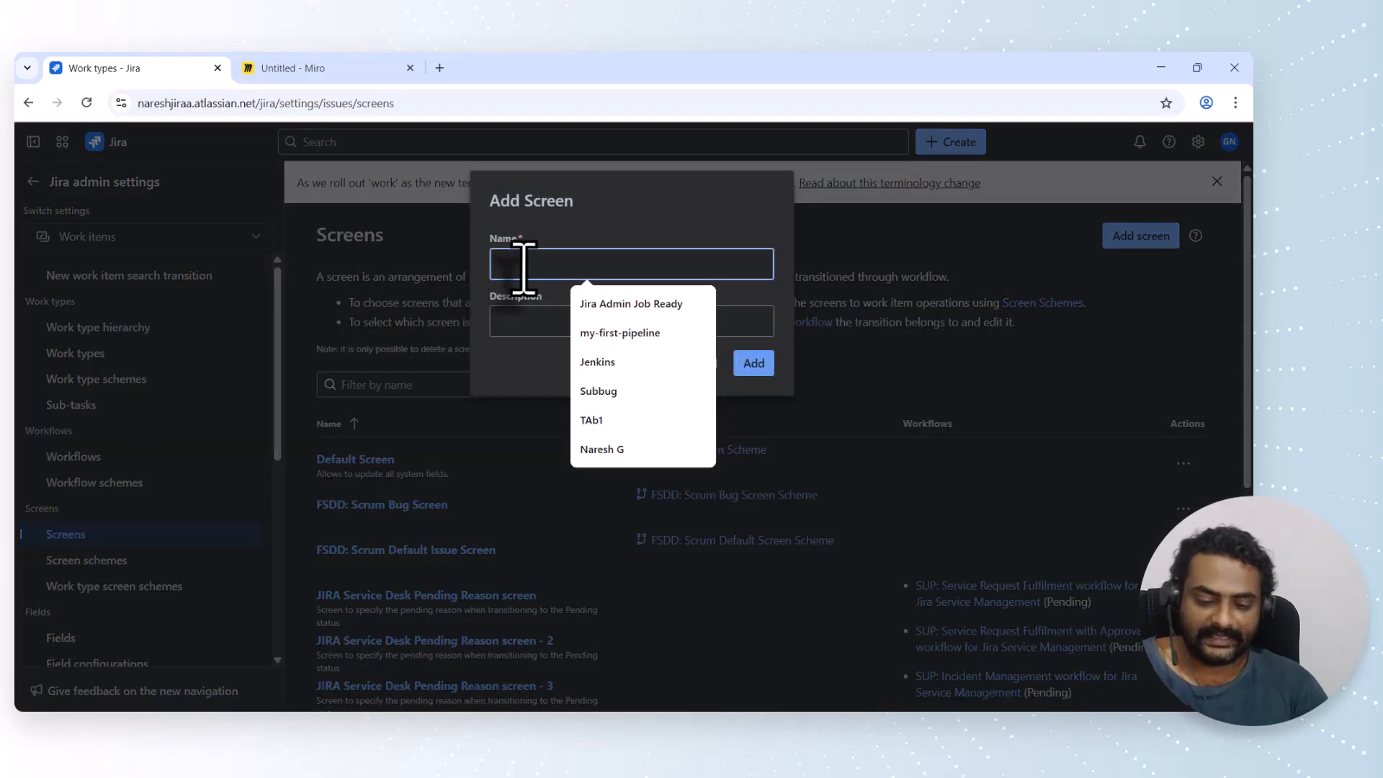
type("Test Screen")
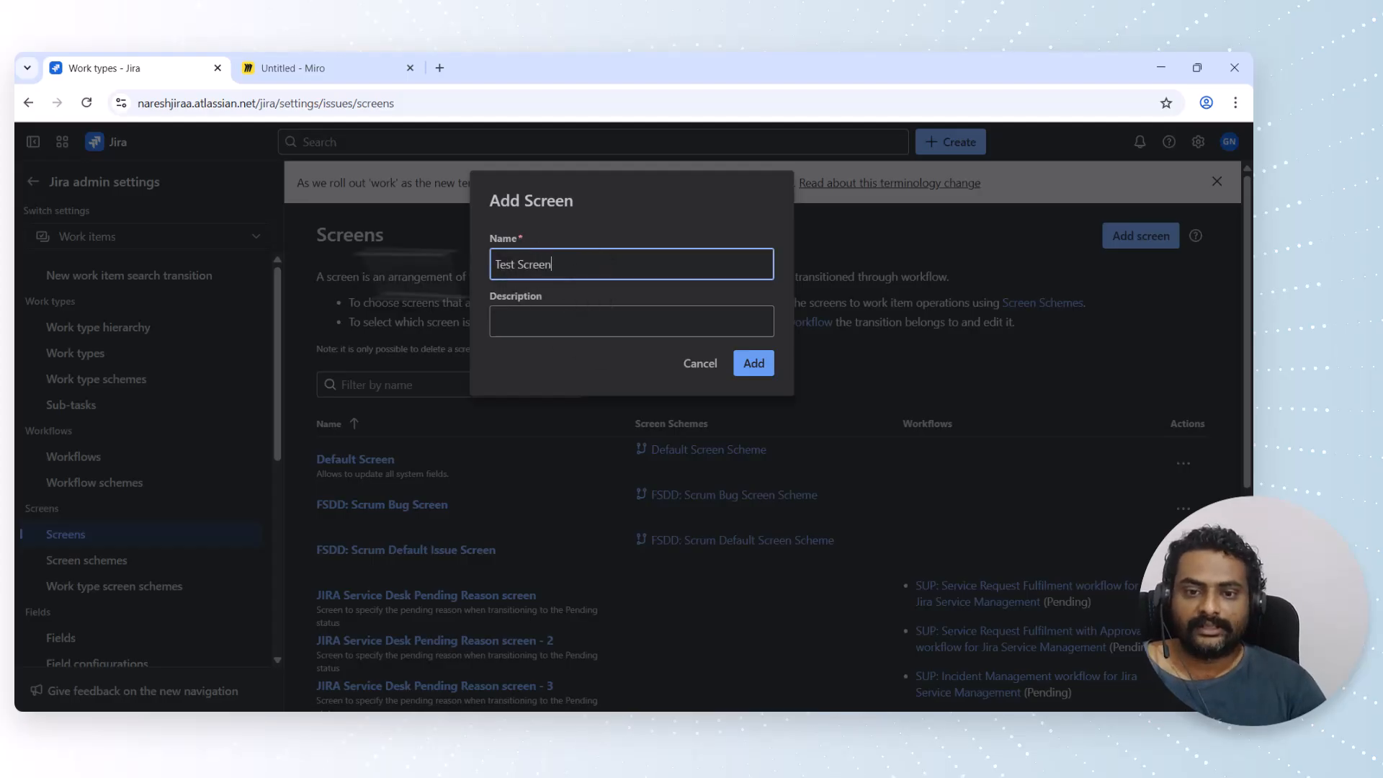
left_click_drag(599, 271, 366, 273)
key("ctrl+c")
left_click(755, 363)
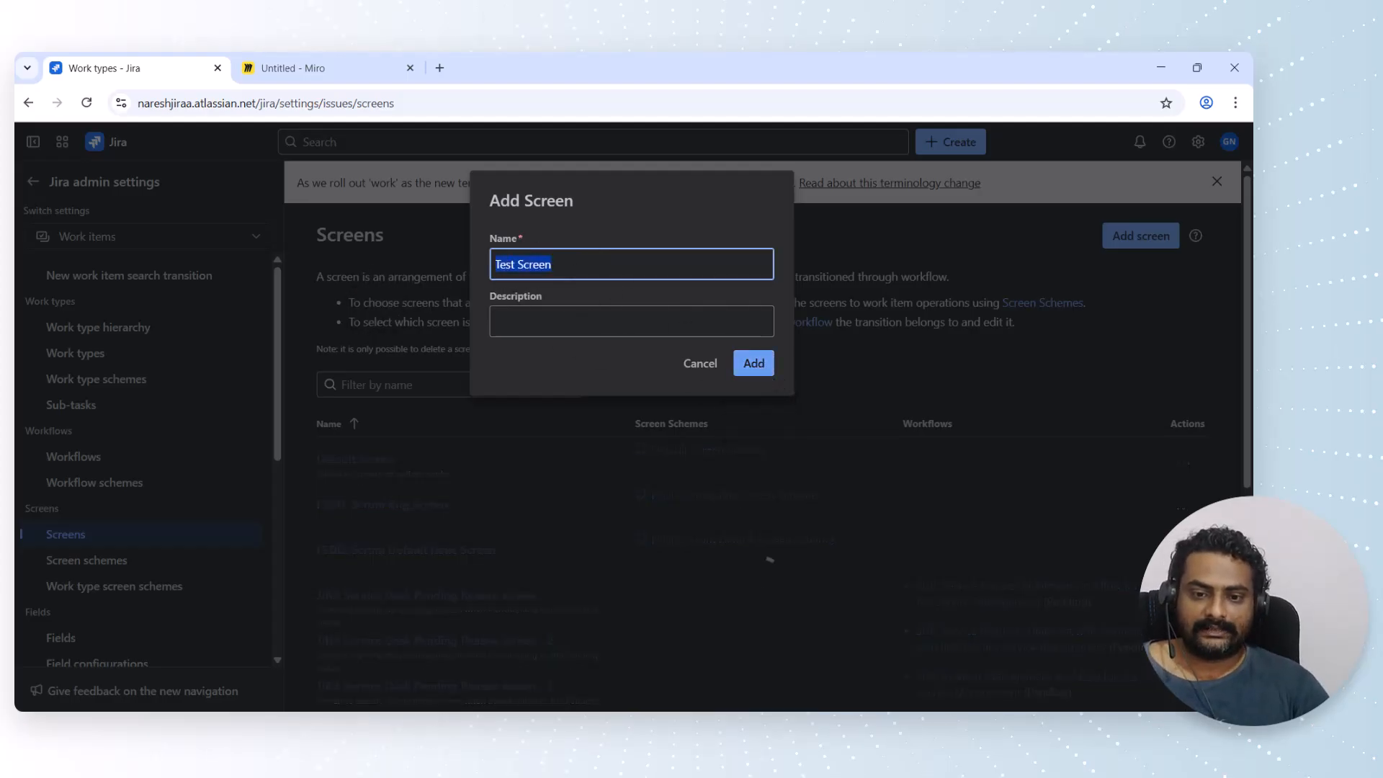
- Filter the screens list by "Test Screen" and open that screen's field configuration
left_click(383, 382)
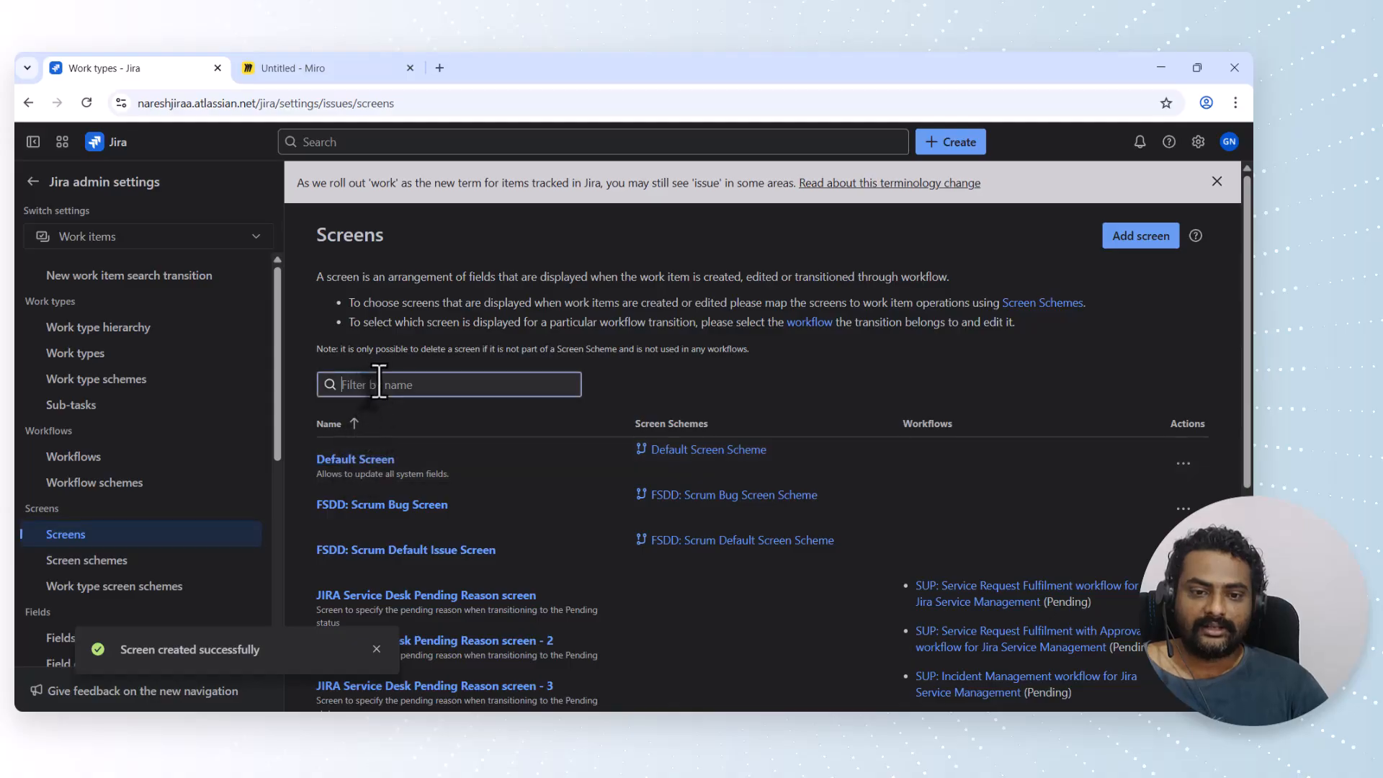
key("ctrl+v")
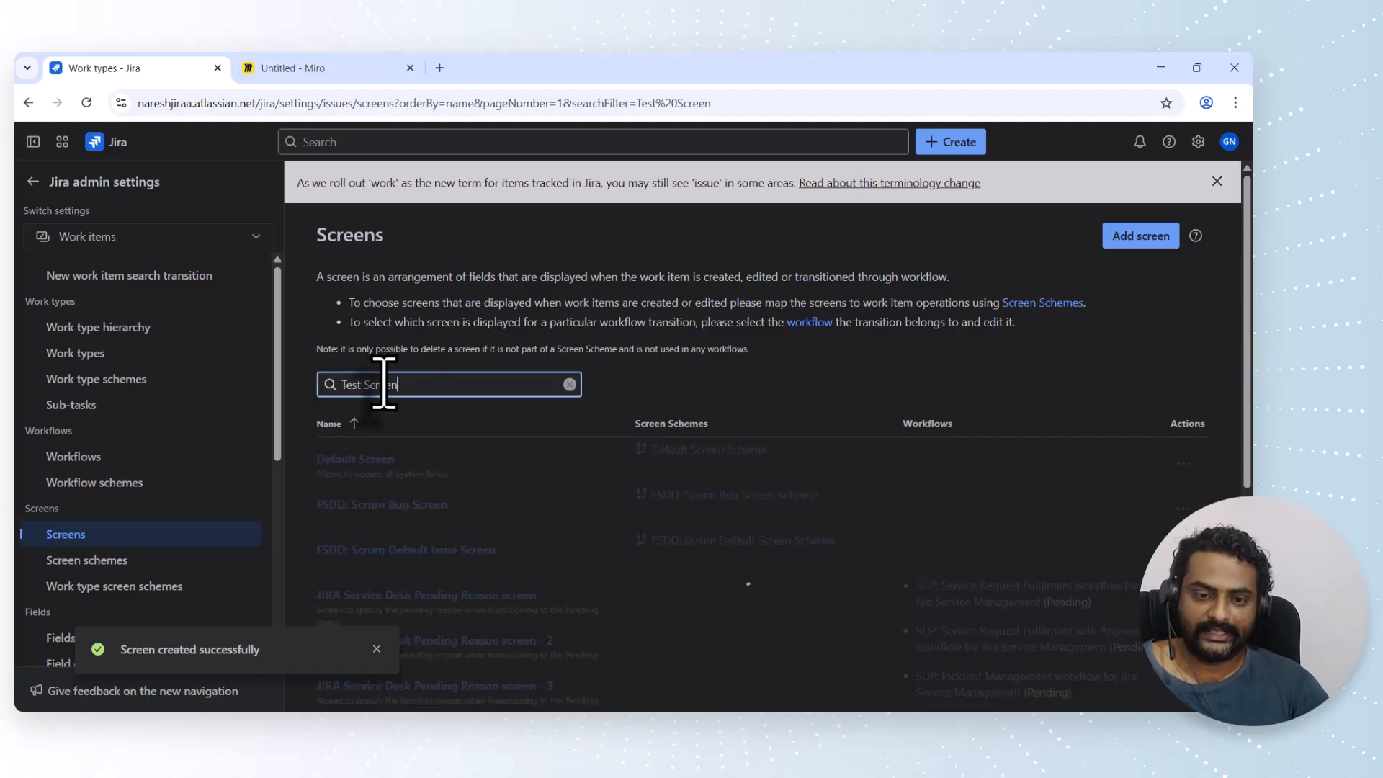
left_click(425, 458)
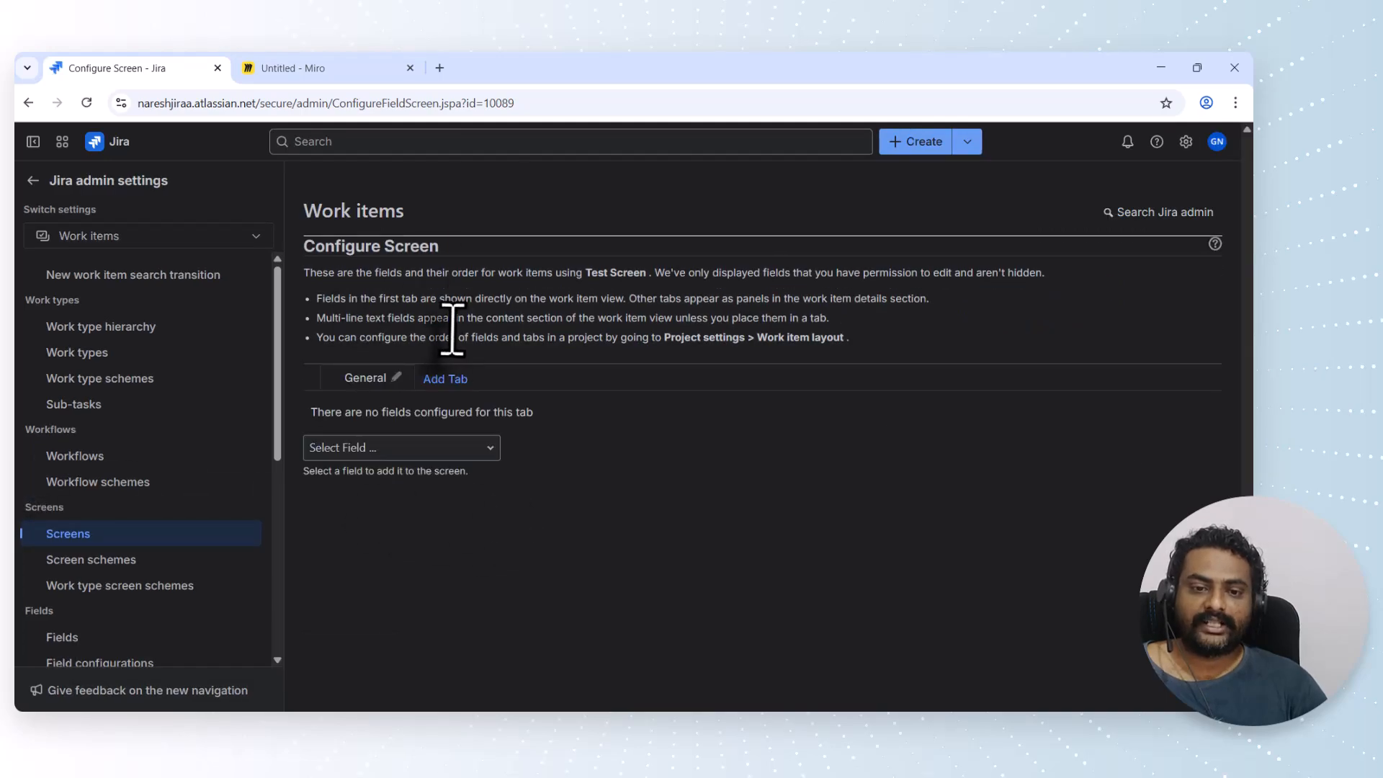
- Add the Summary and Description fields to the General tab of Test Screen
left_click(409, 448)
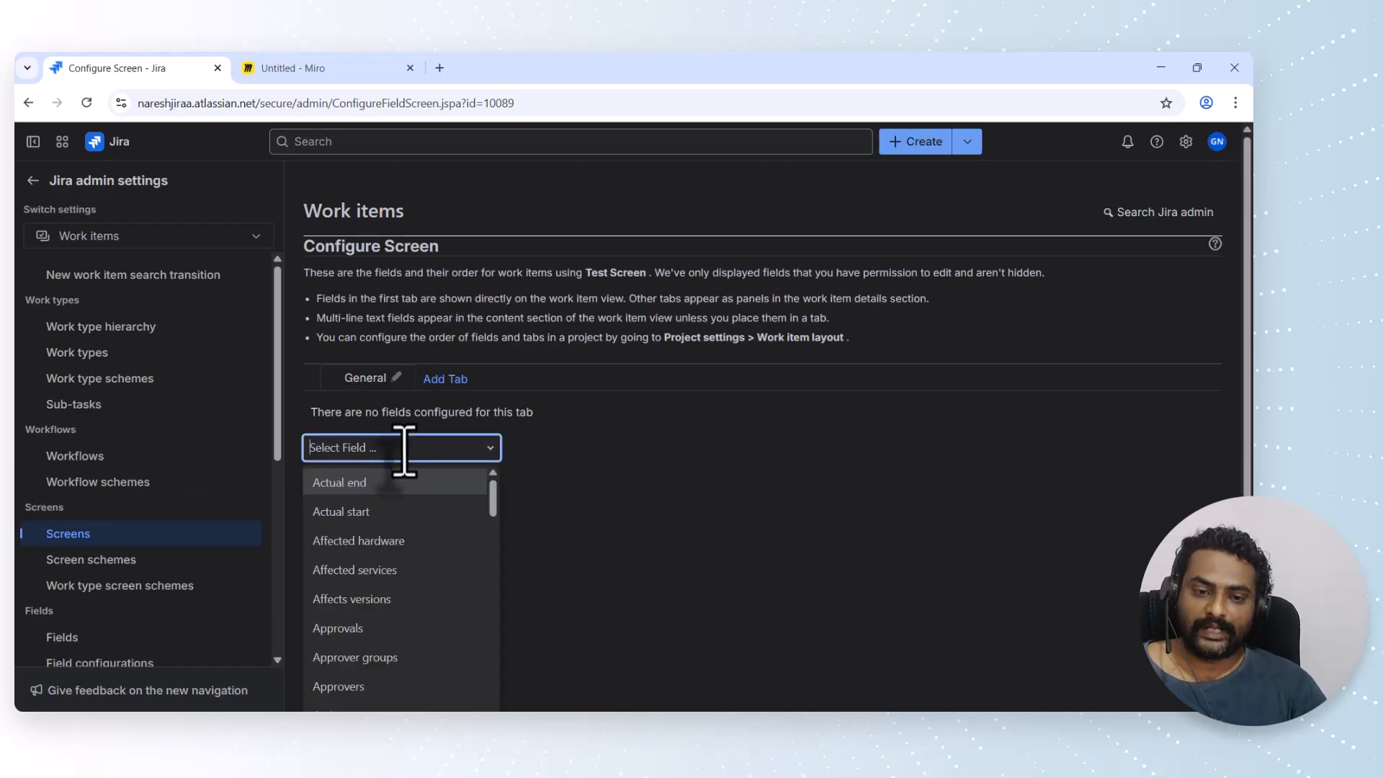
scroll(418, 649, "down", 4)
scroll(423, 576, "down", 10)
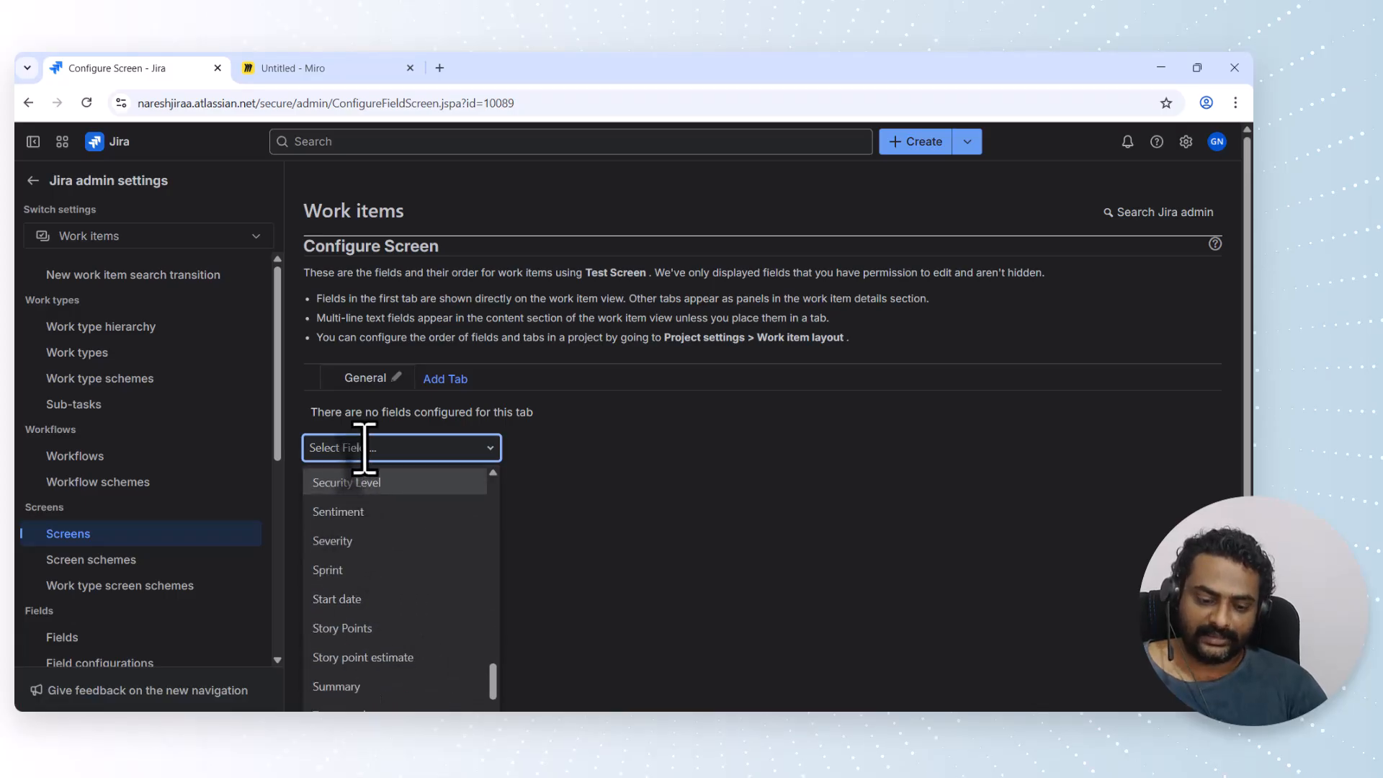
type("summa")
key("Return")
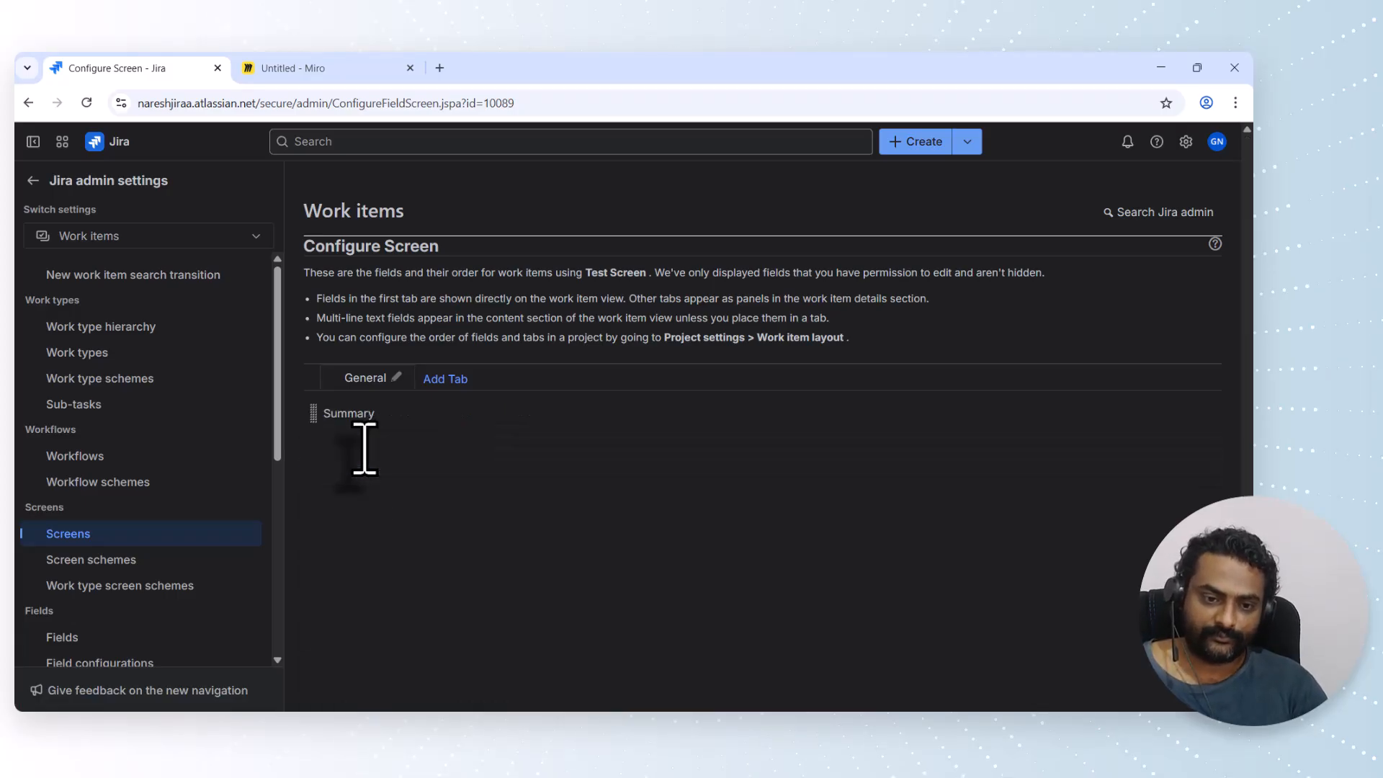
type("descr")
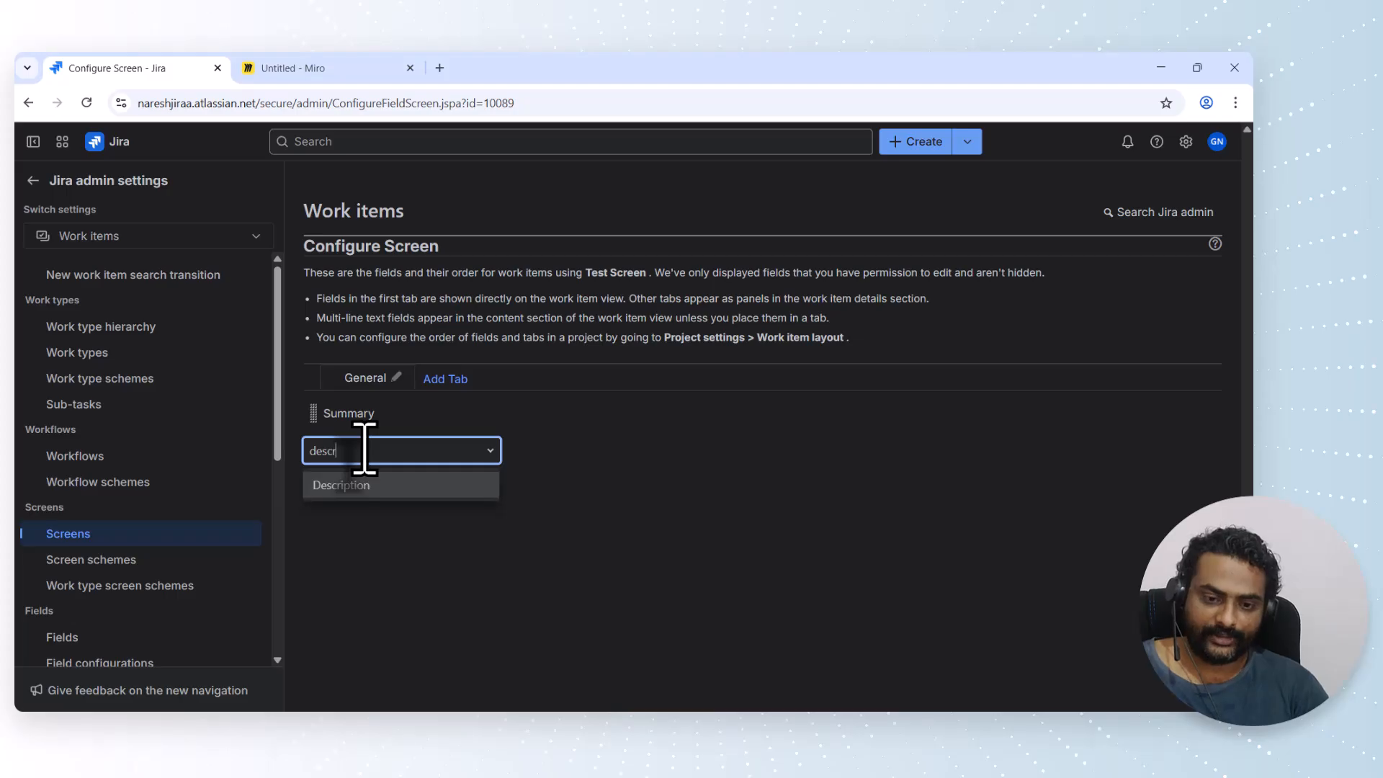
key("Return")
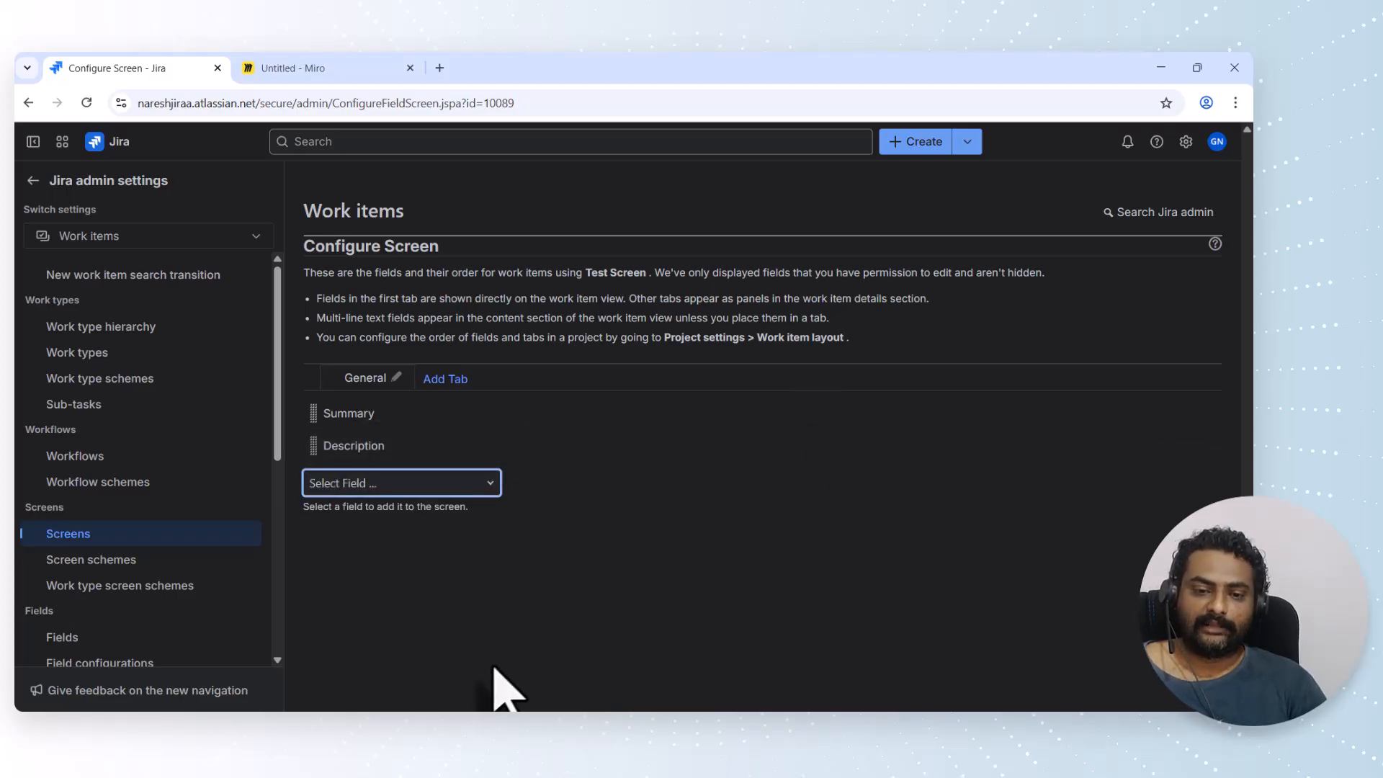
- Add a second tab named TEST to Test Screen
left_click(449, 387)
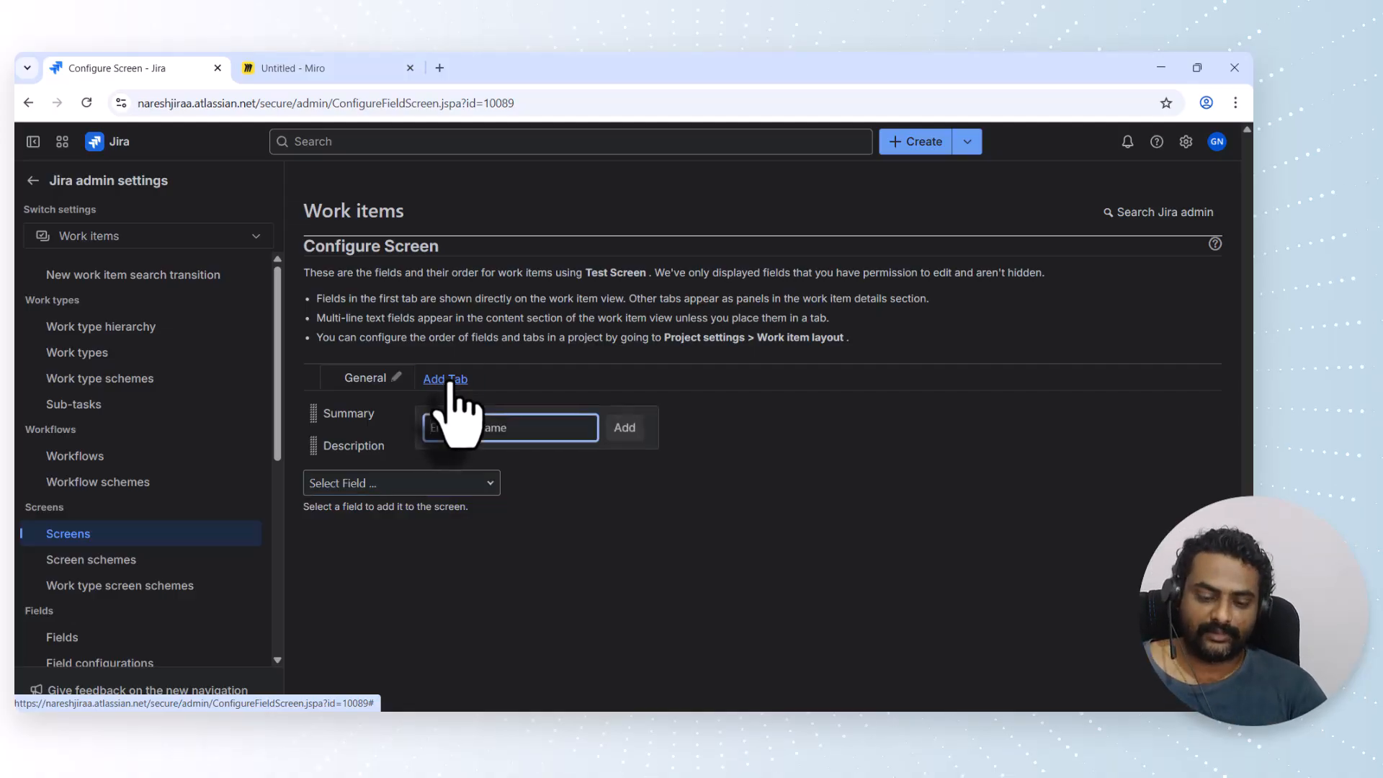
key("Down")
key("Return")
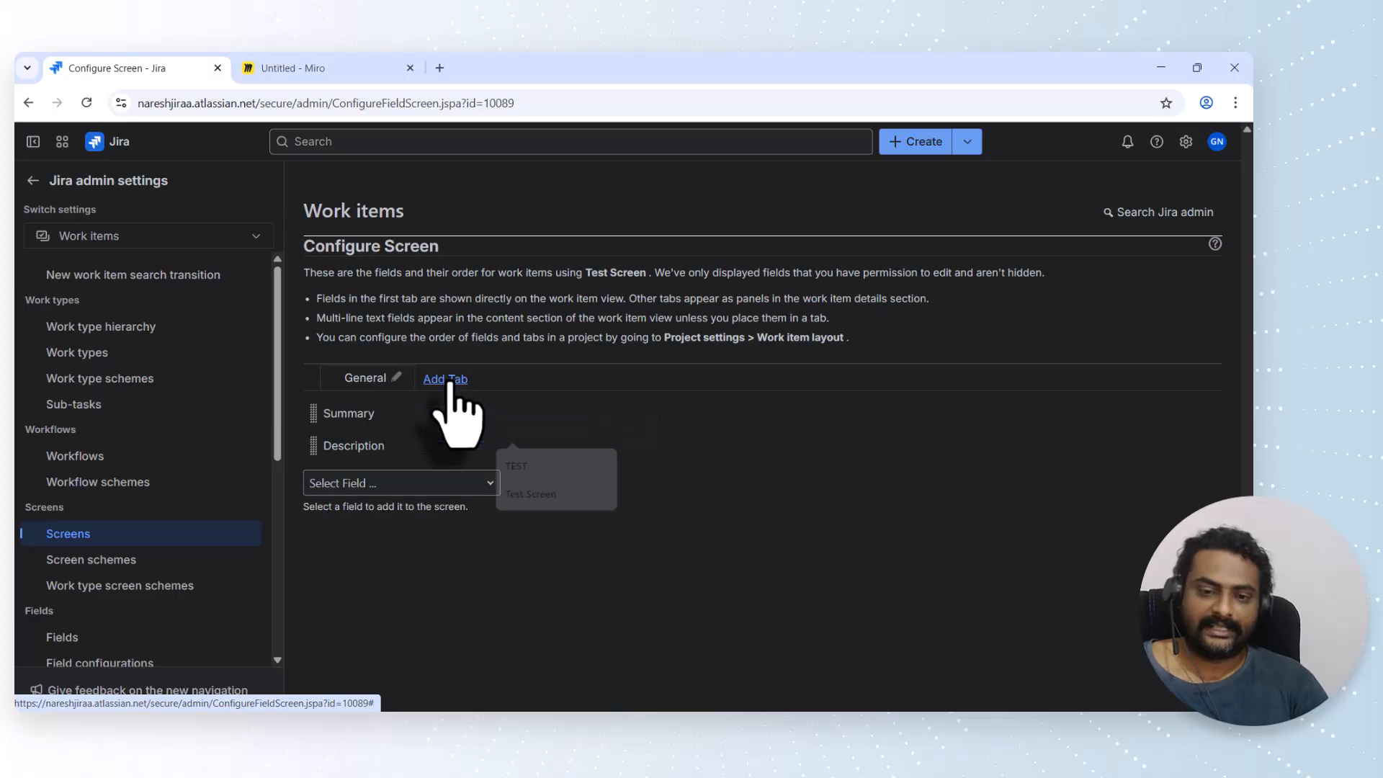
- Add the Urgency and Priority fields to the TEST tab
left_click(408, 448)
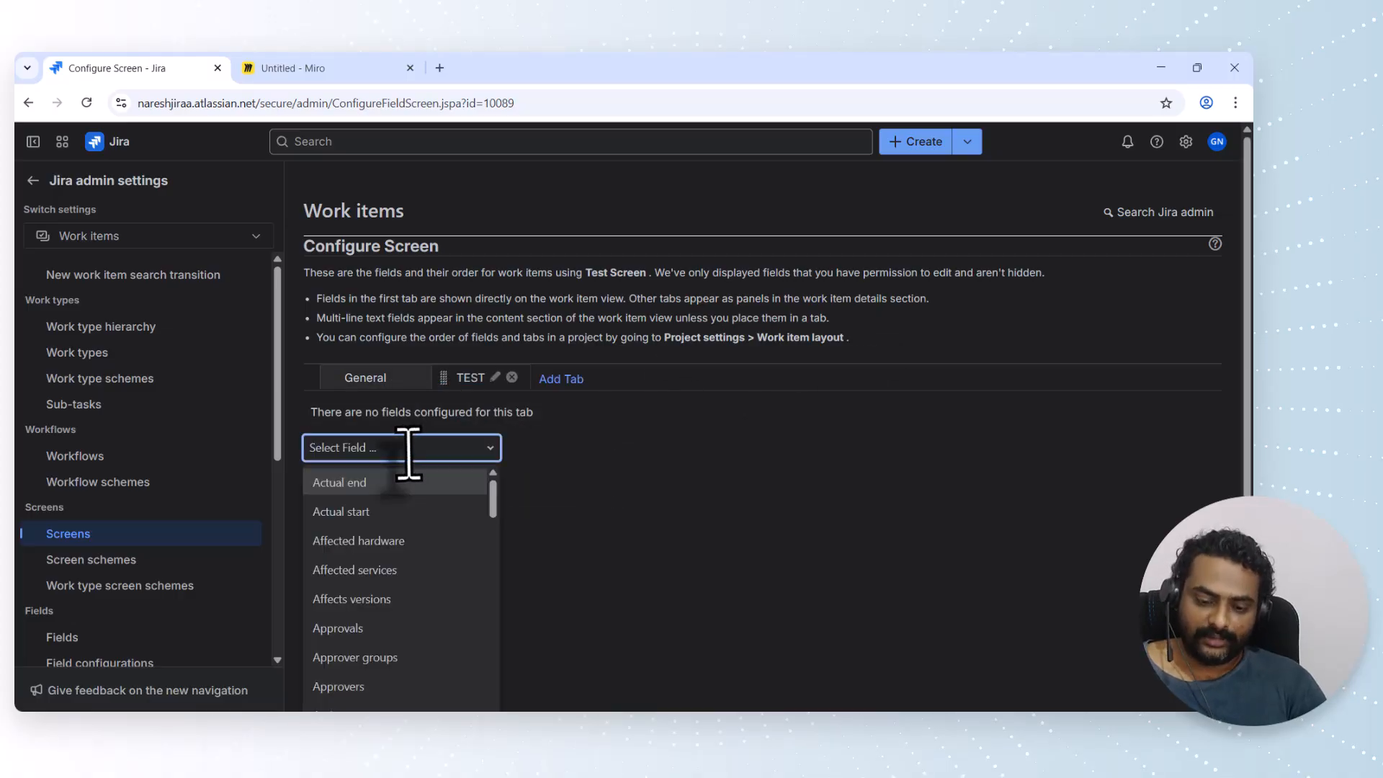
type("UR")
left_click(403, 483)
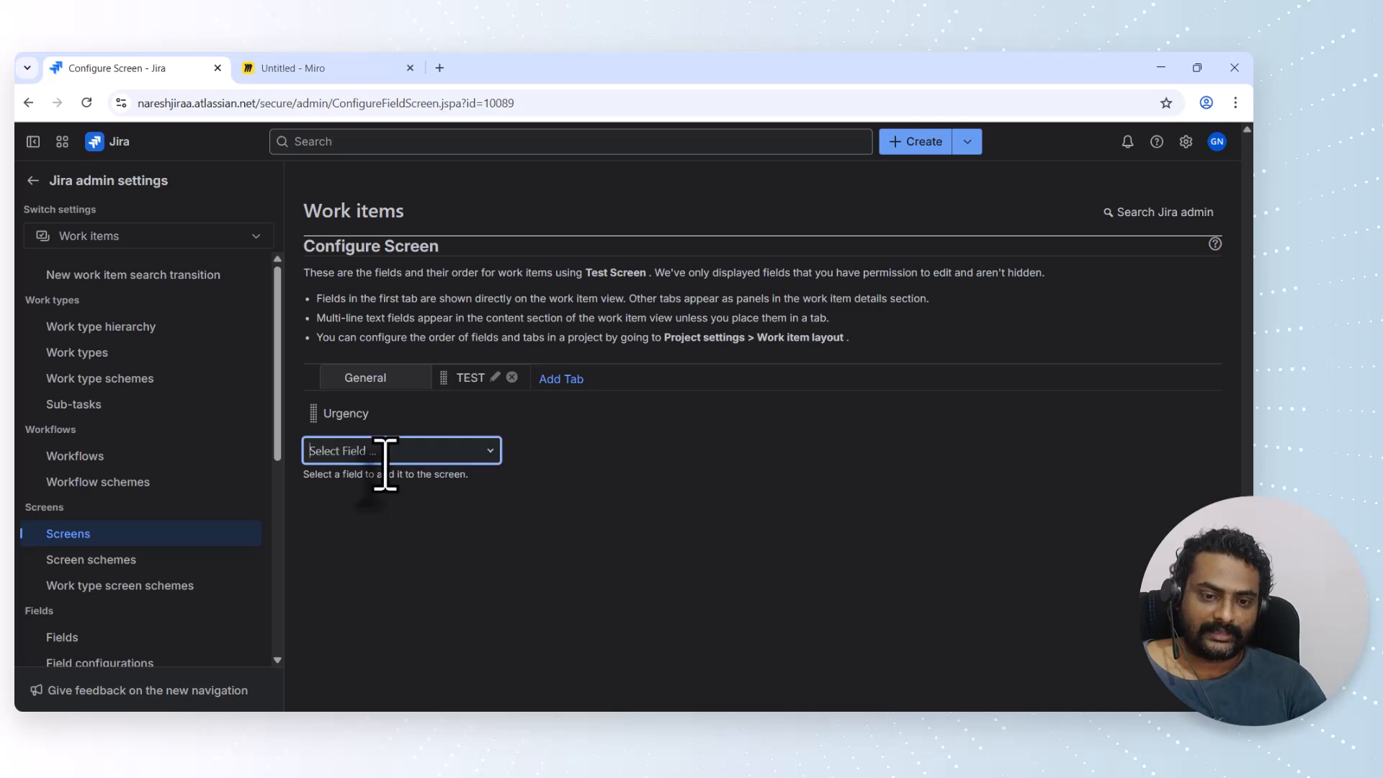
type("Prio")
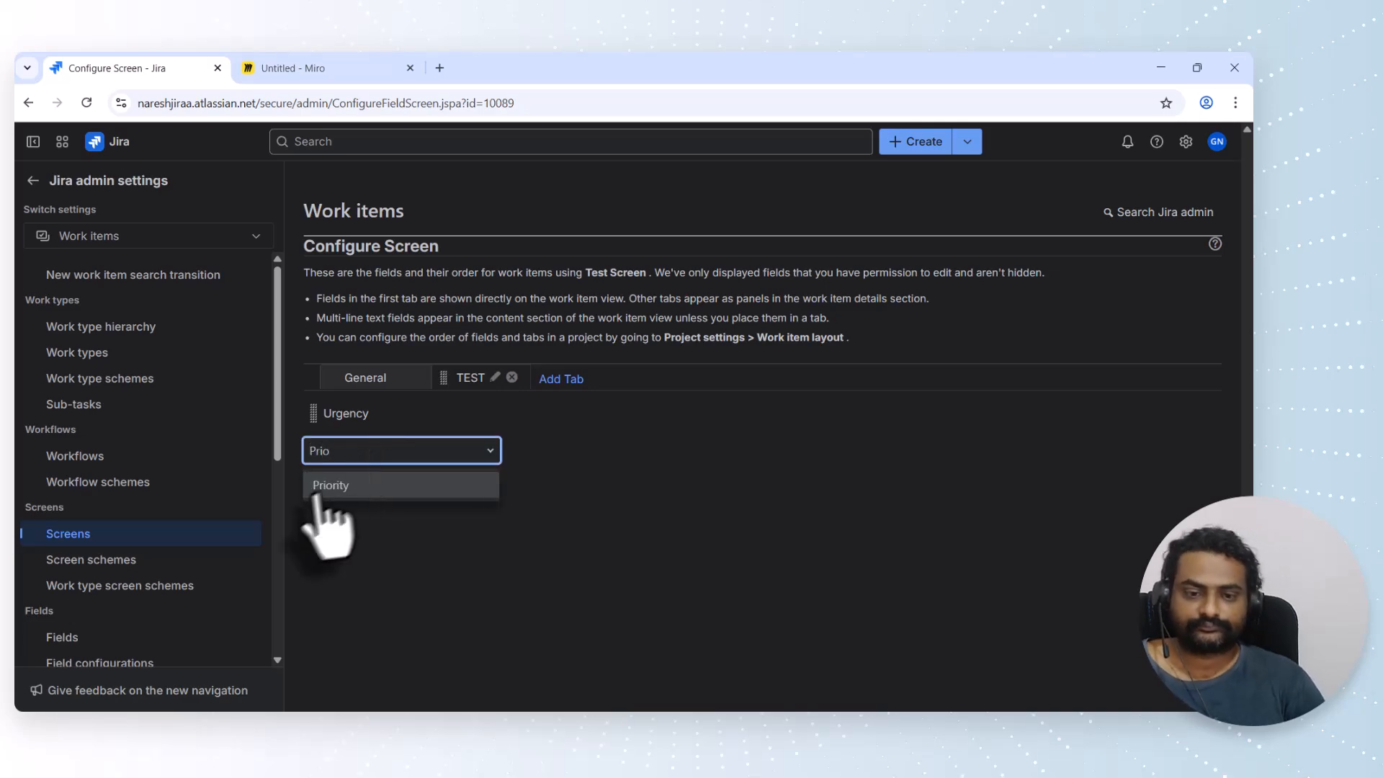
left_click(340, 484)
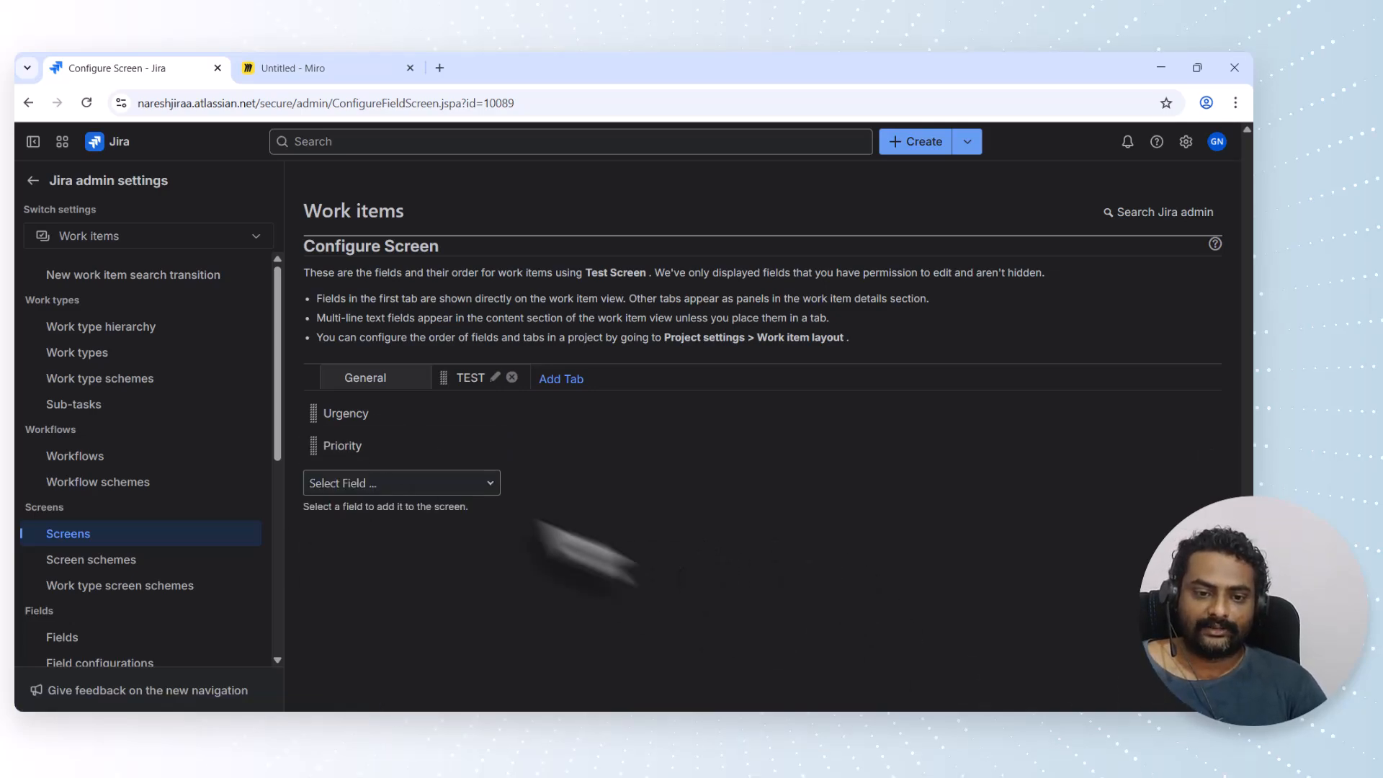
- Review the fields on the General and TEST tabs, and return to the list of all screens
left_click(476, 378)
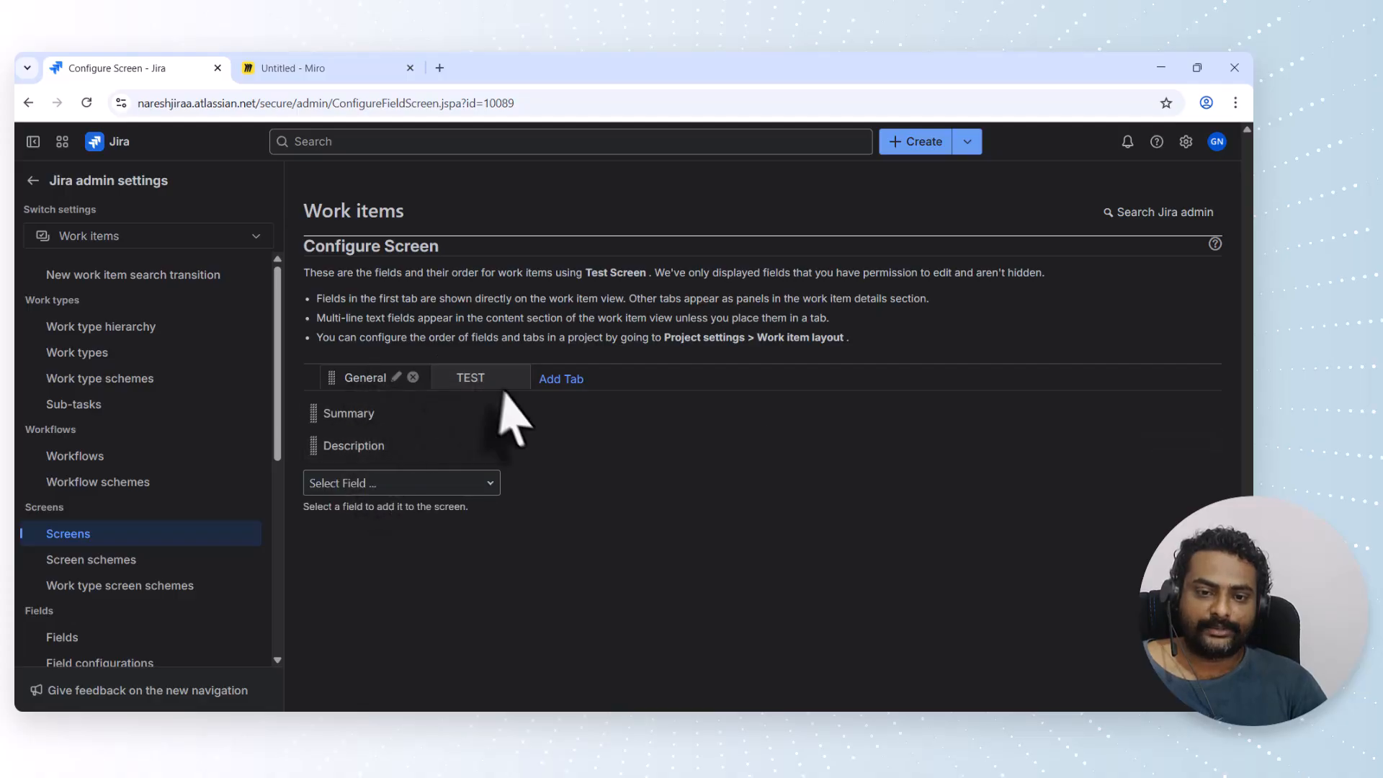
left_click(470, 378)
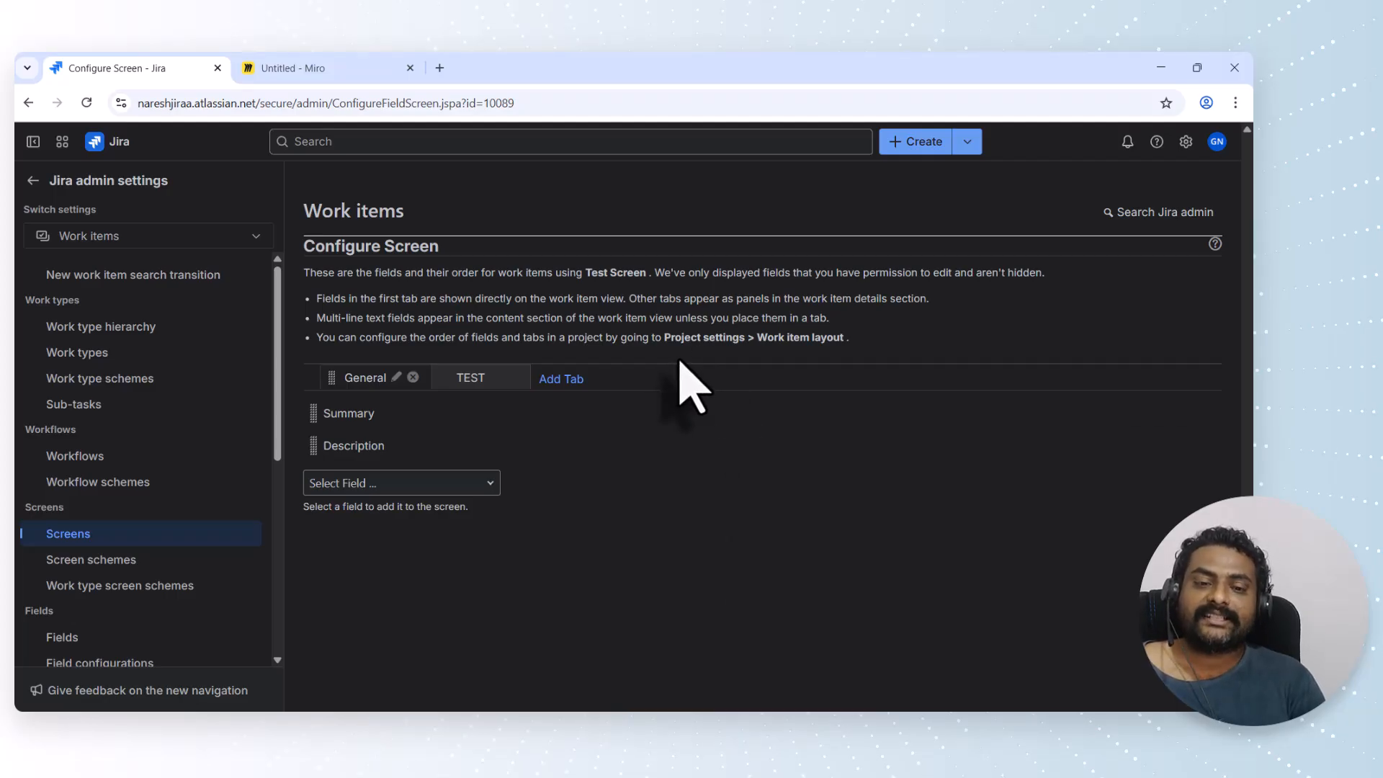
left_click(69, 535)
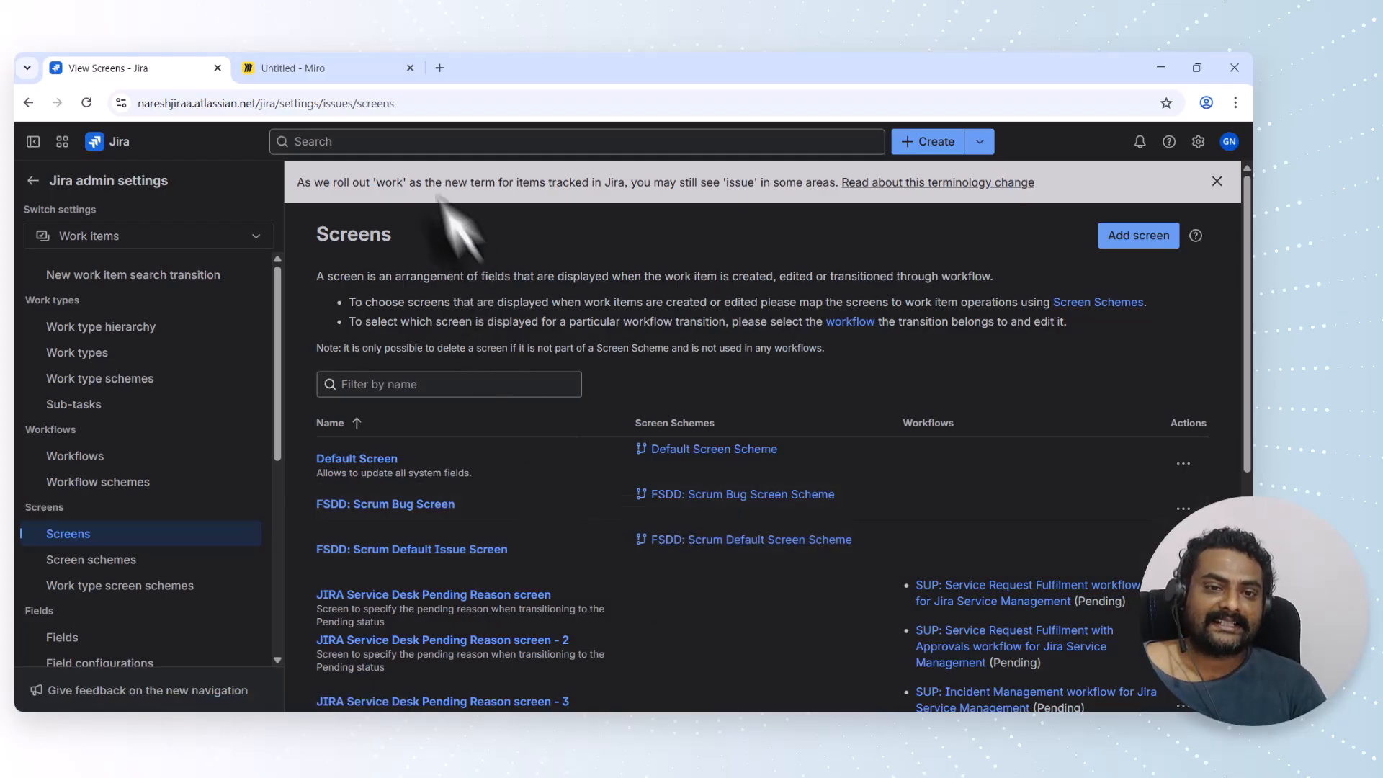
- Review the screen types on the Miro board, and look at Jira's form for adding another screen without creating one
left_click(283, 67)
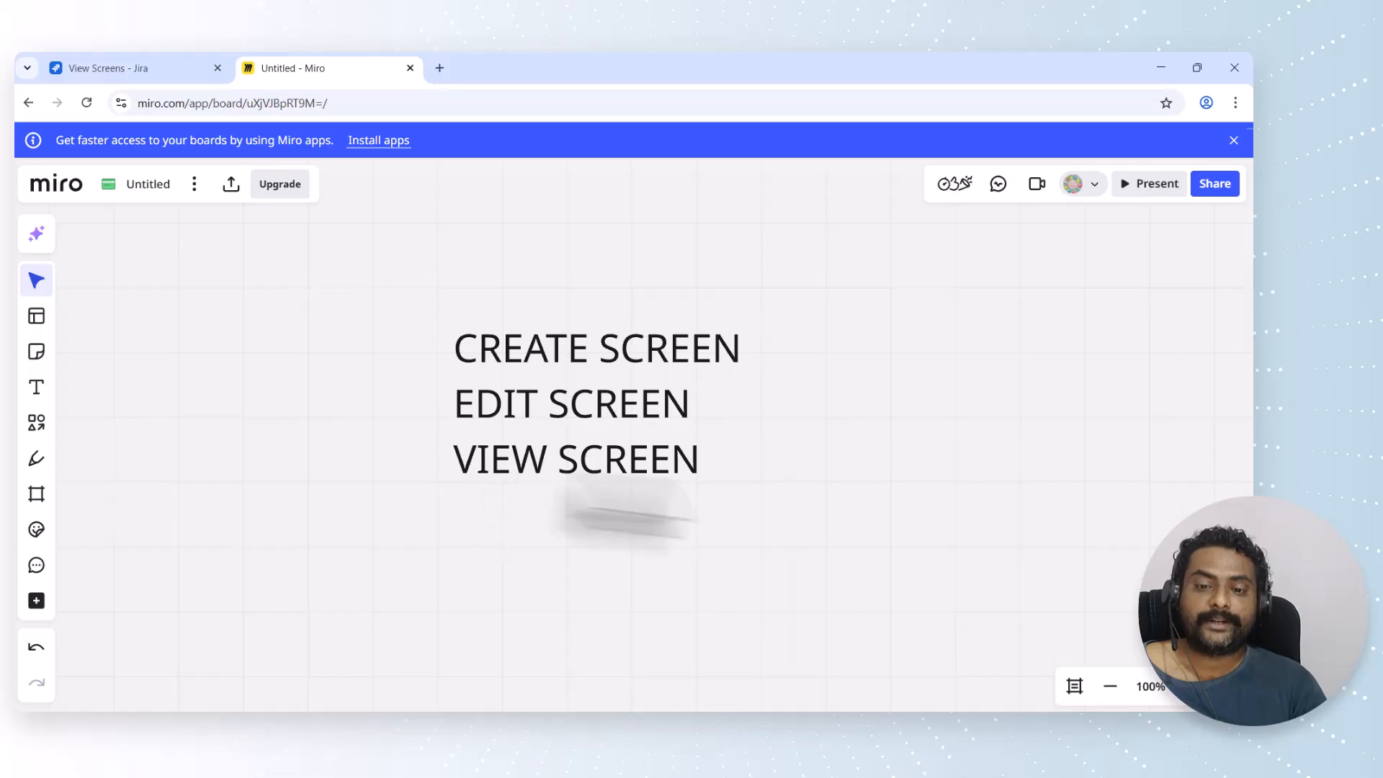
left_click(628, 393)
left_click(144, 66)
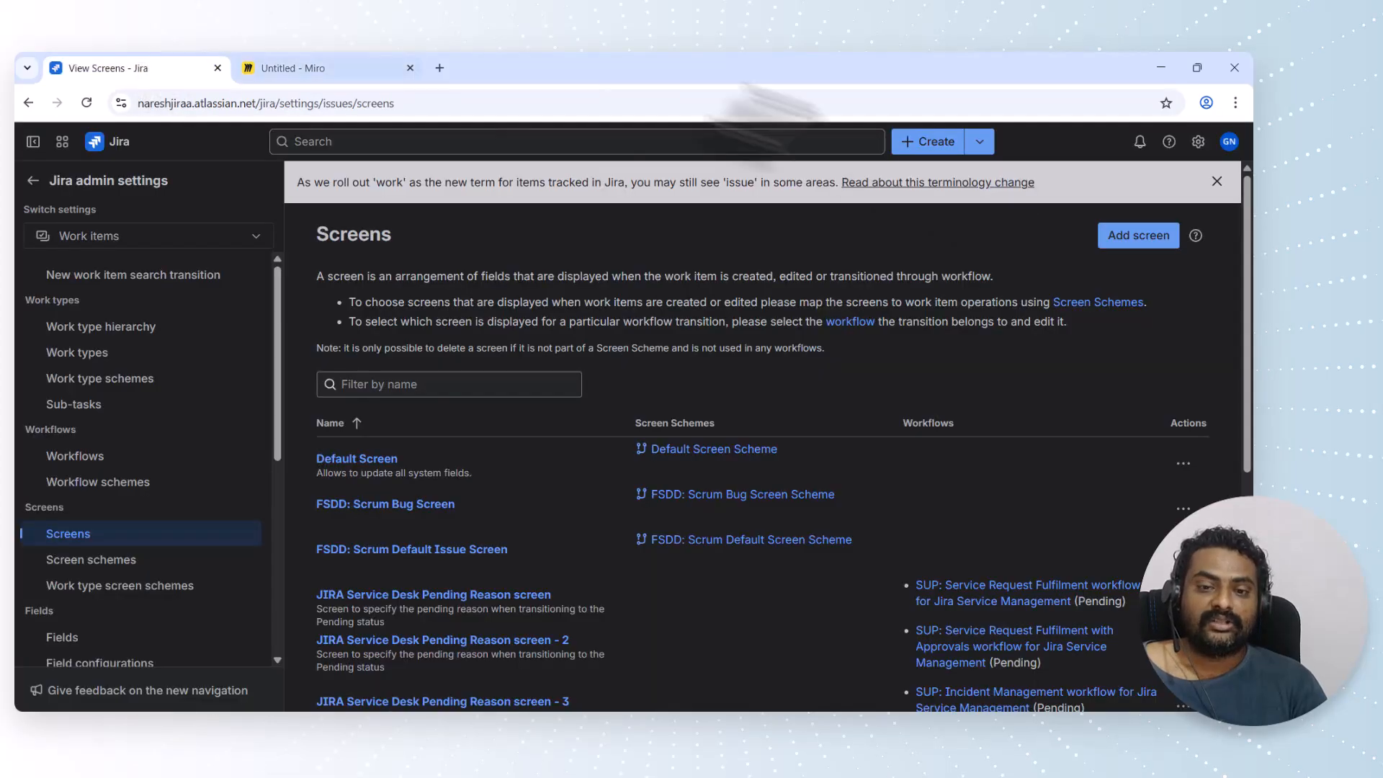
left_click(1146, 238)
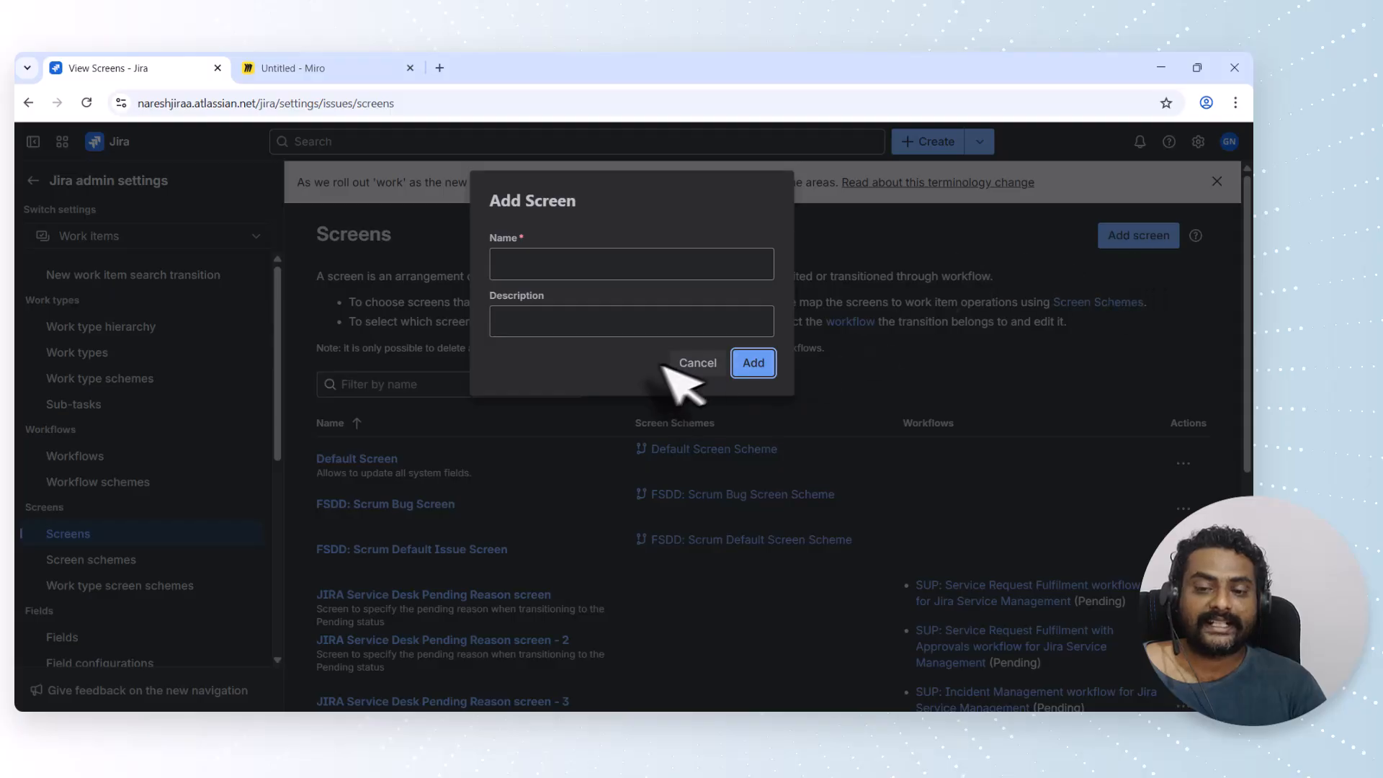
left_click(699, 363)
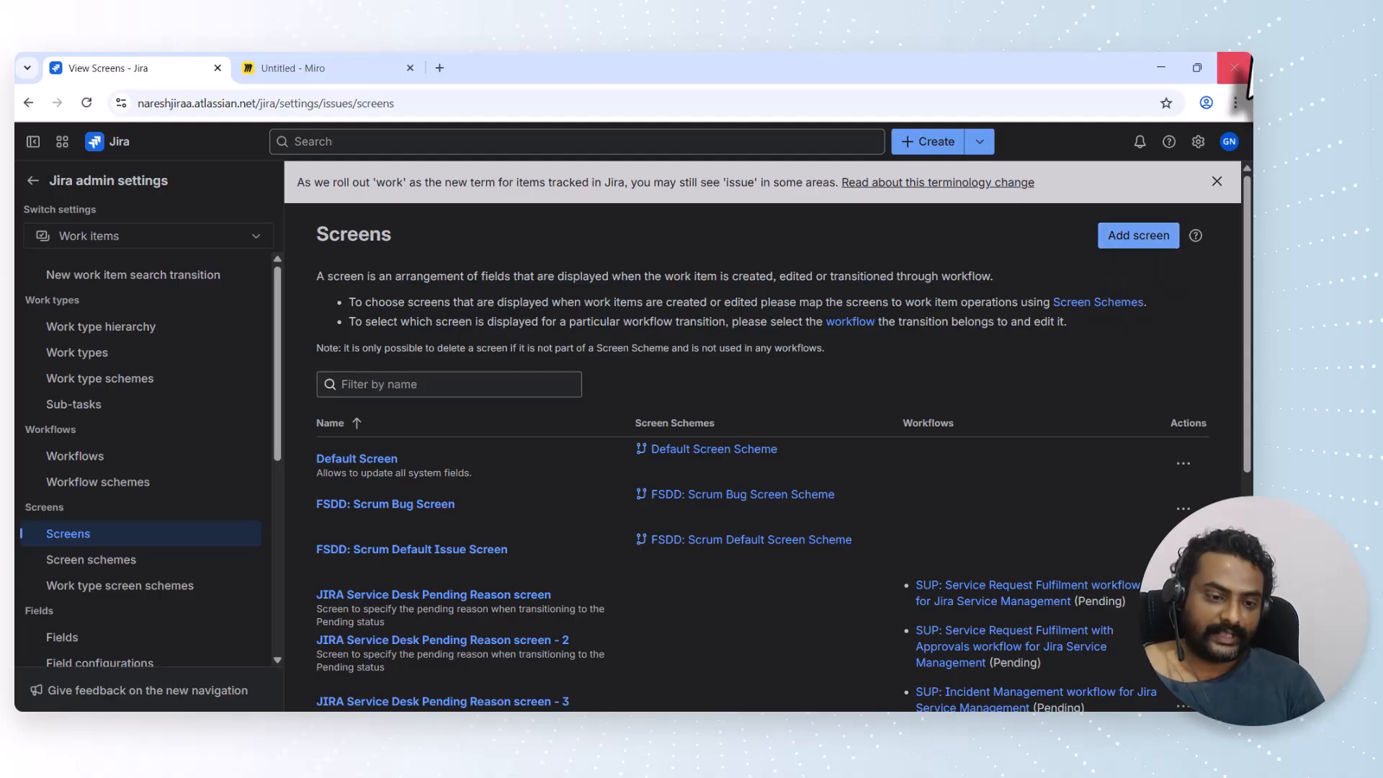
- Start a new screen scheme and name it Test Screen Scheme
left_click(92, 560)
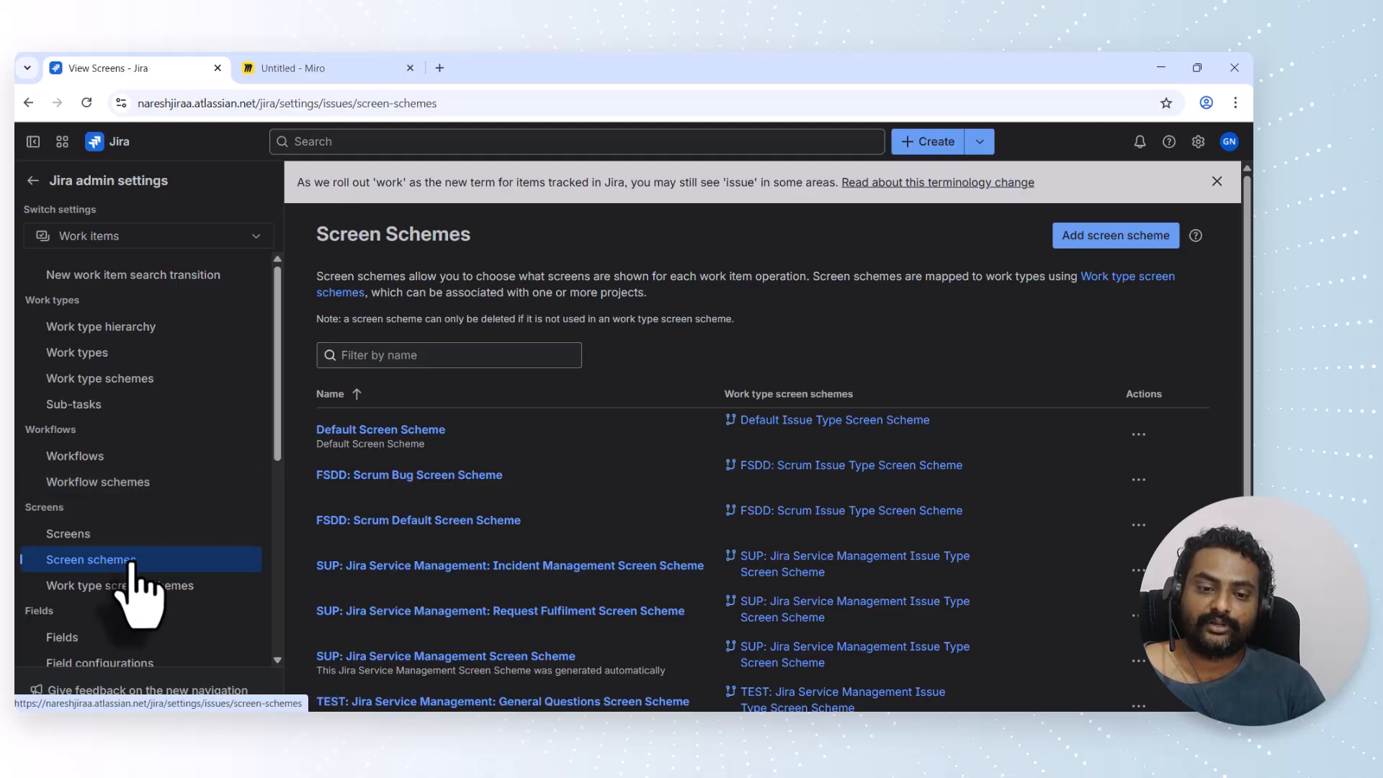
scroll(850, 583, "down", 3)
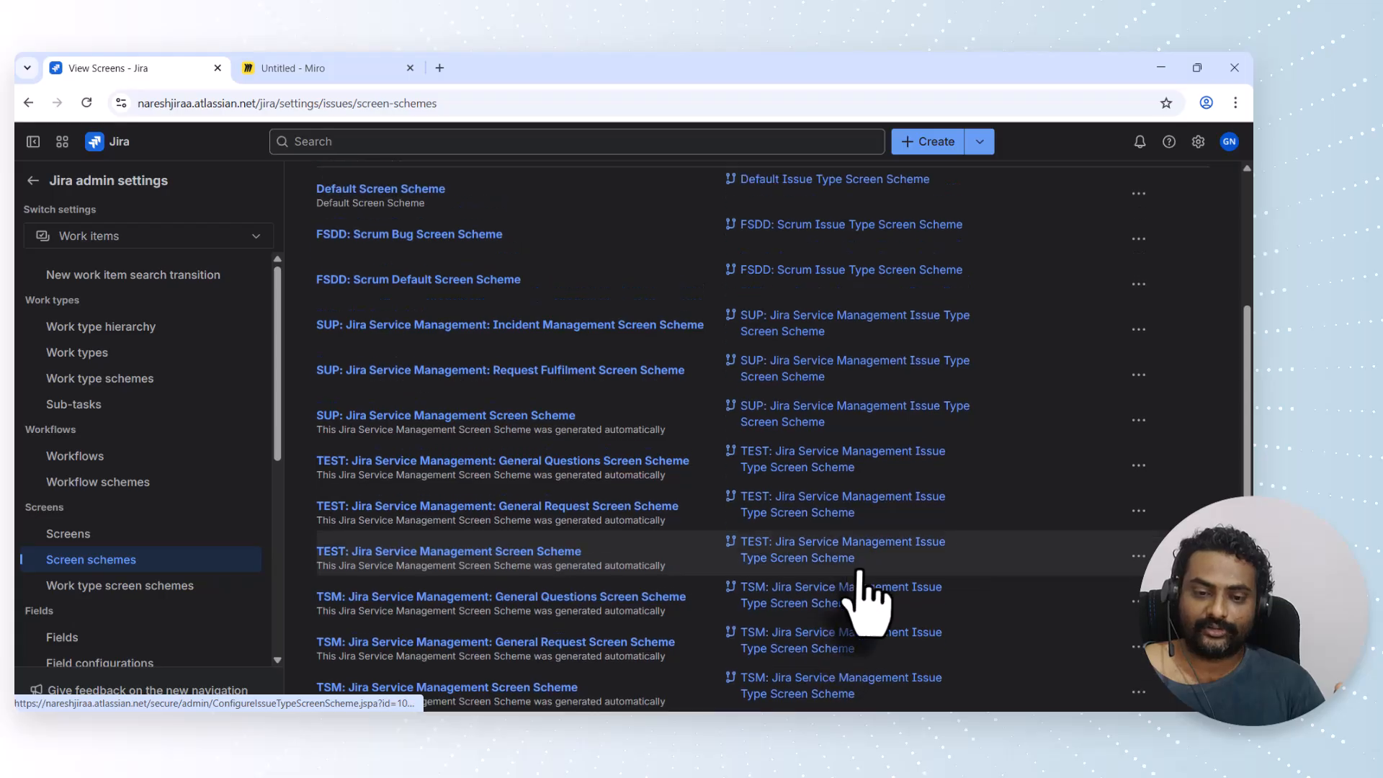
scroll(868, 589, "up", 3)
scroll(1135, 360, "down", 2)
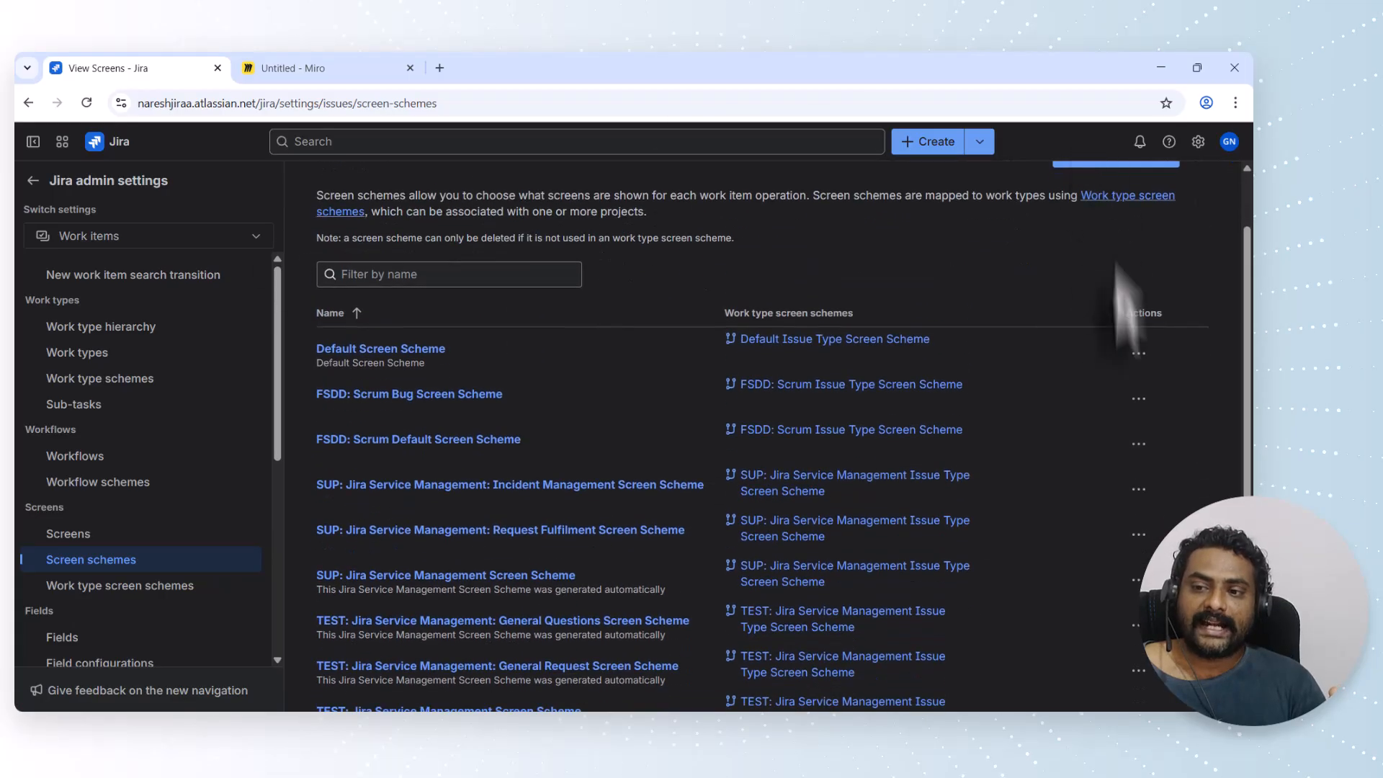
scroll(1121, 303, "up", 2)
left_click(1116, 235)
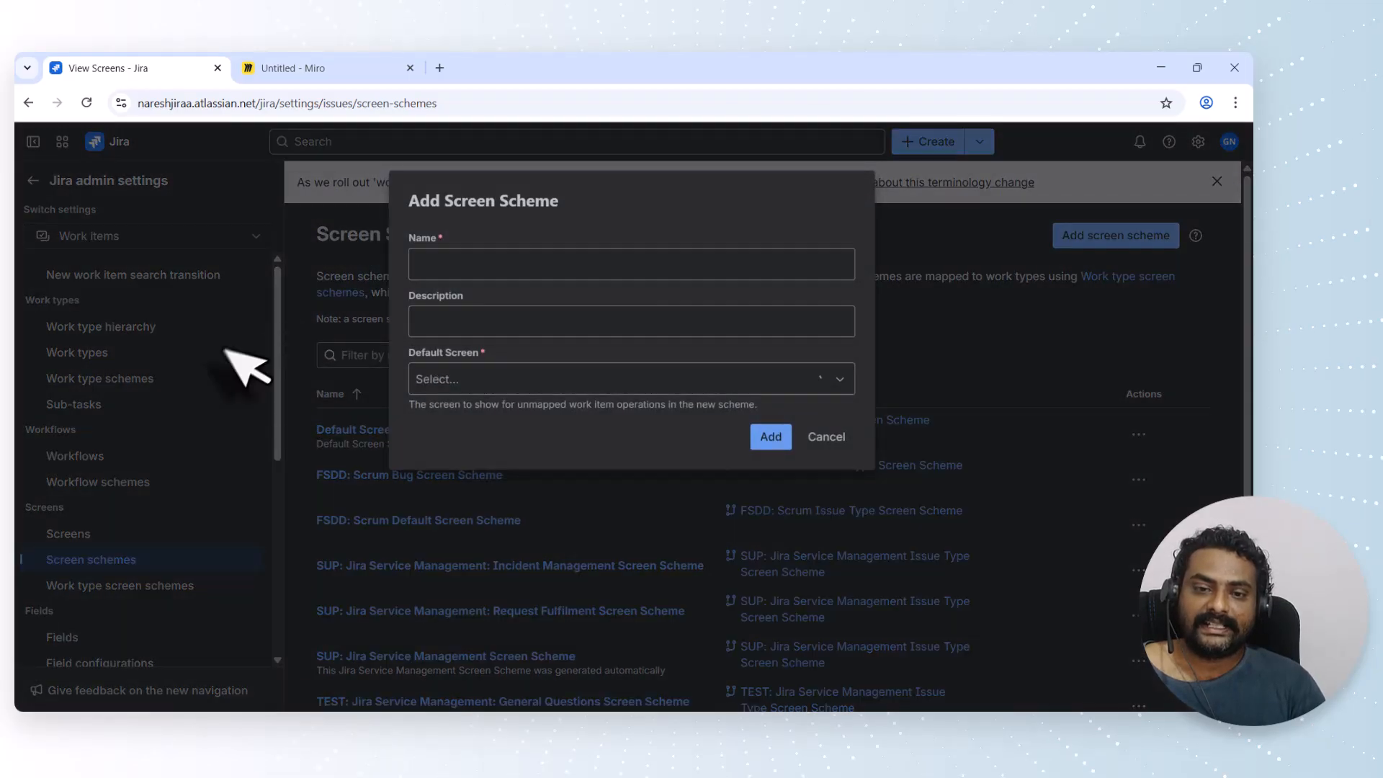
left_click(457, 258)
type("TES")
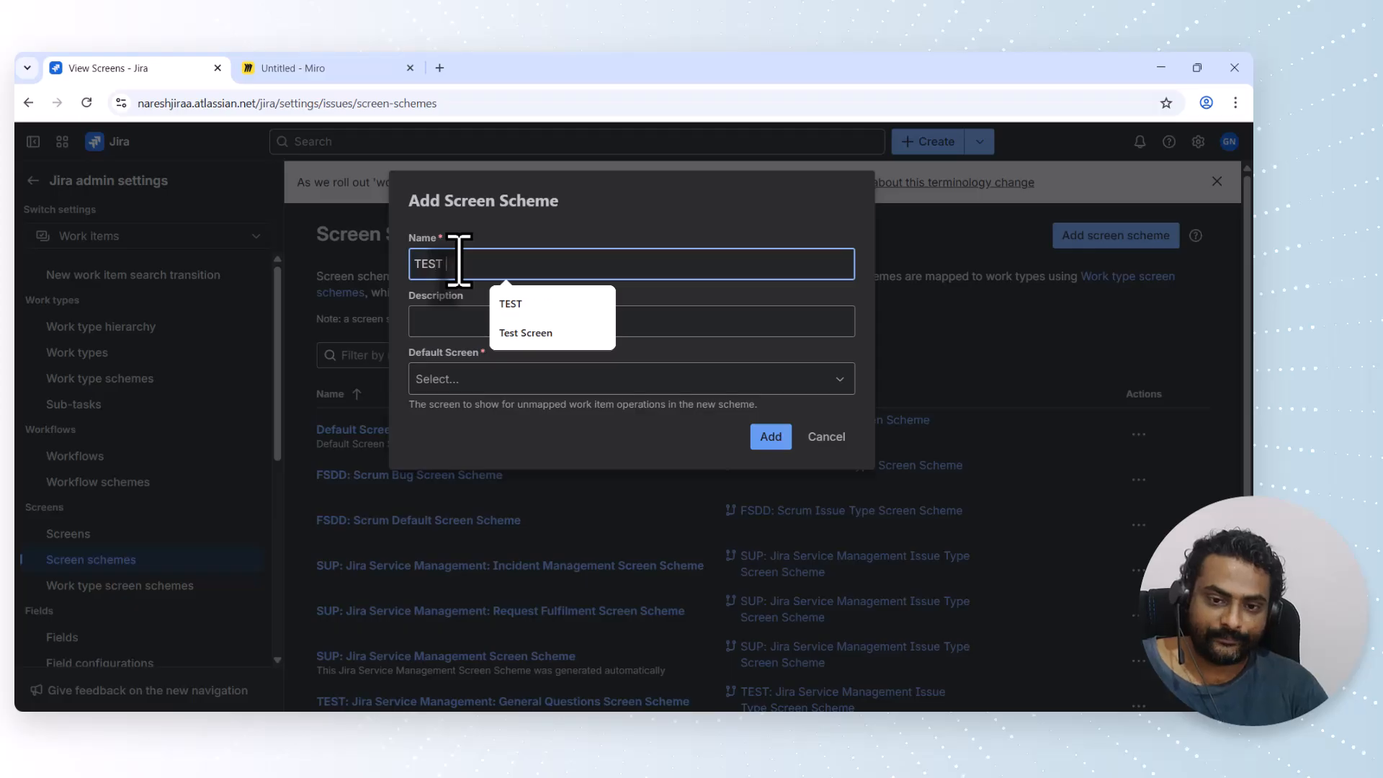
type("T")
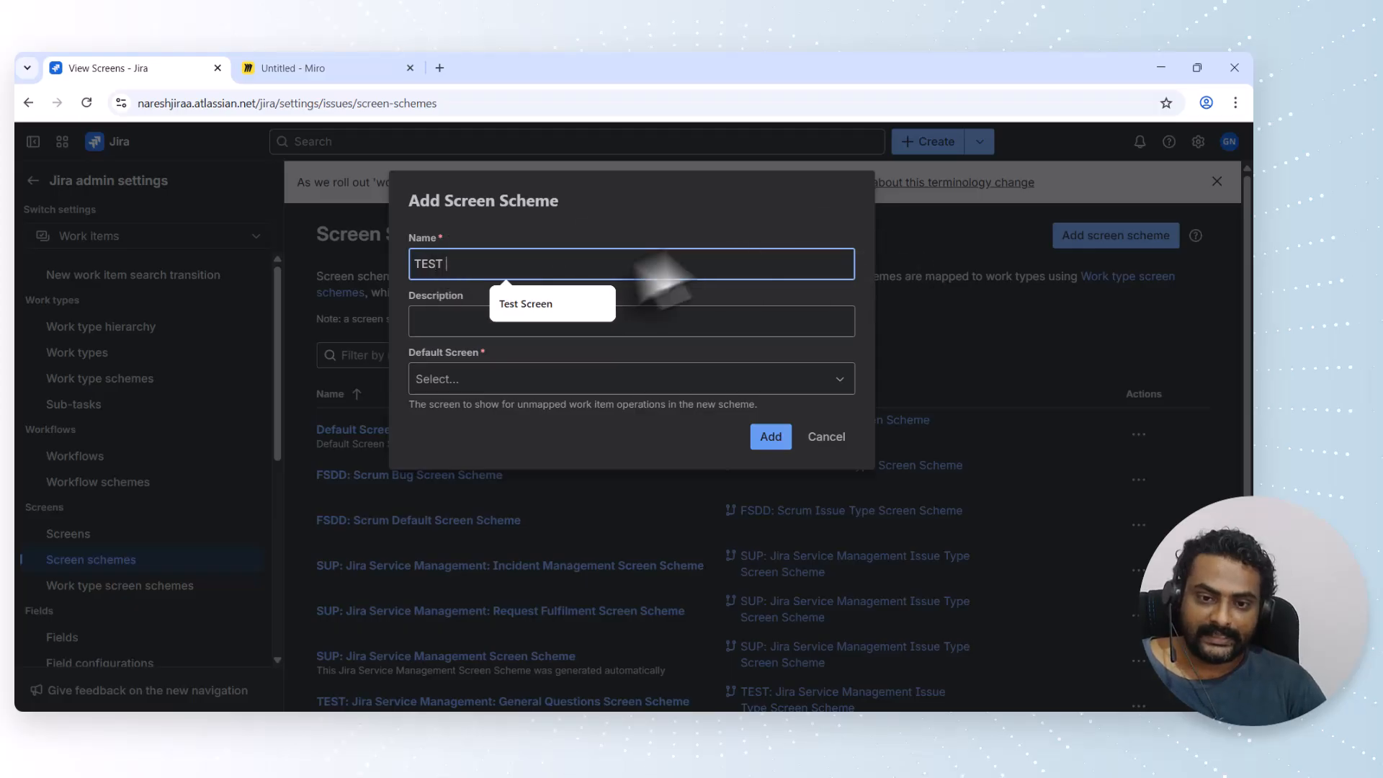
left_click(565, 306)
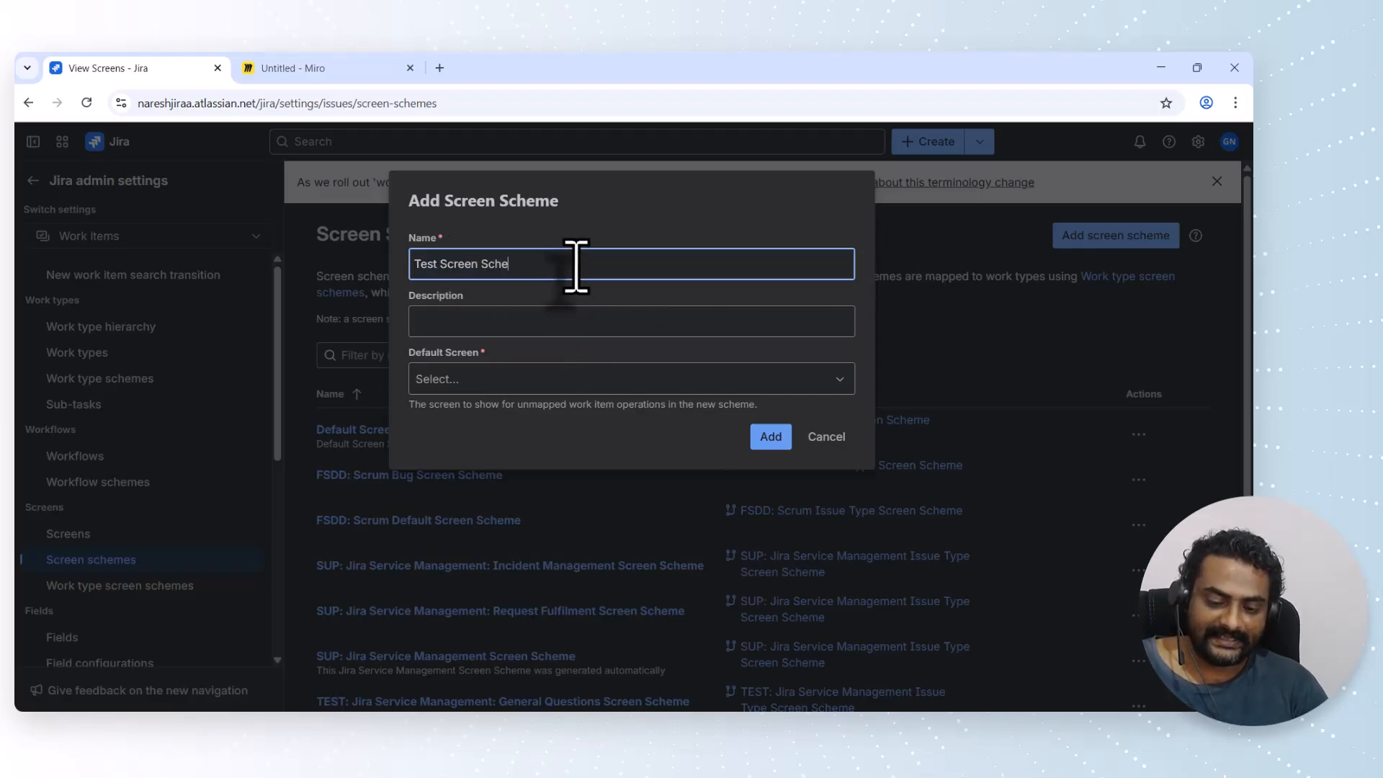
left_click(576, 240)
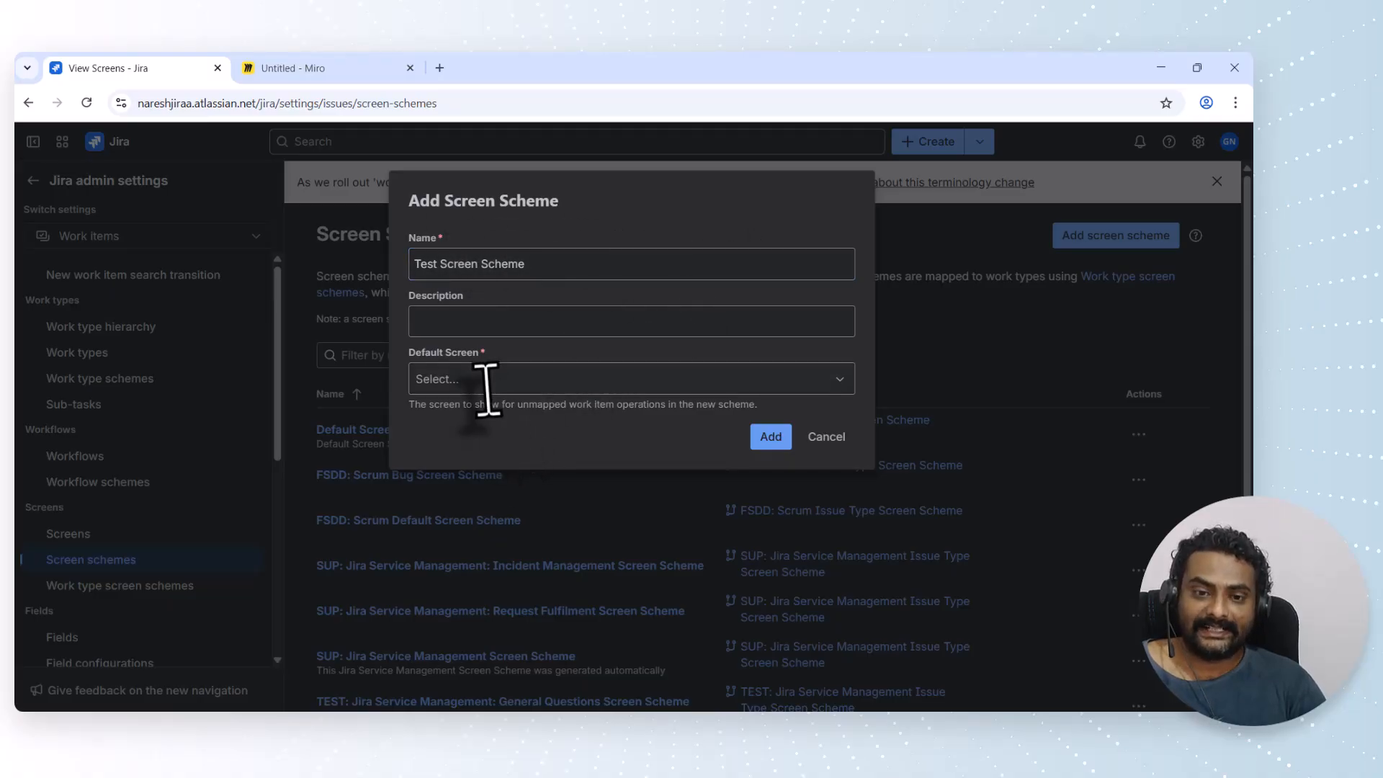
- Choose Test Screen as the new scheme's default screen and add the scheme
left_click(462, 379)
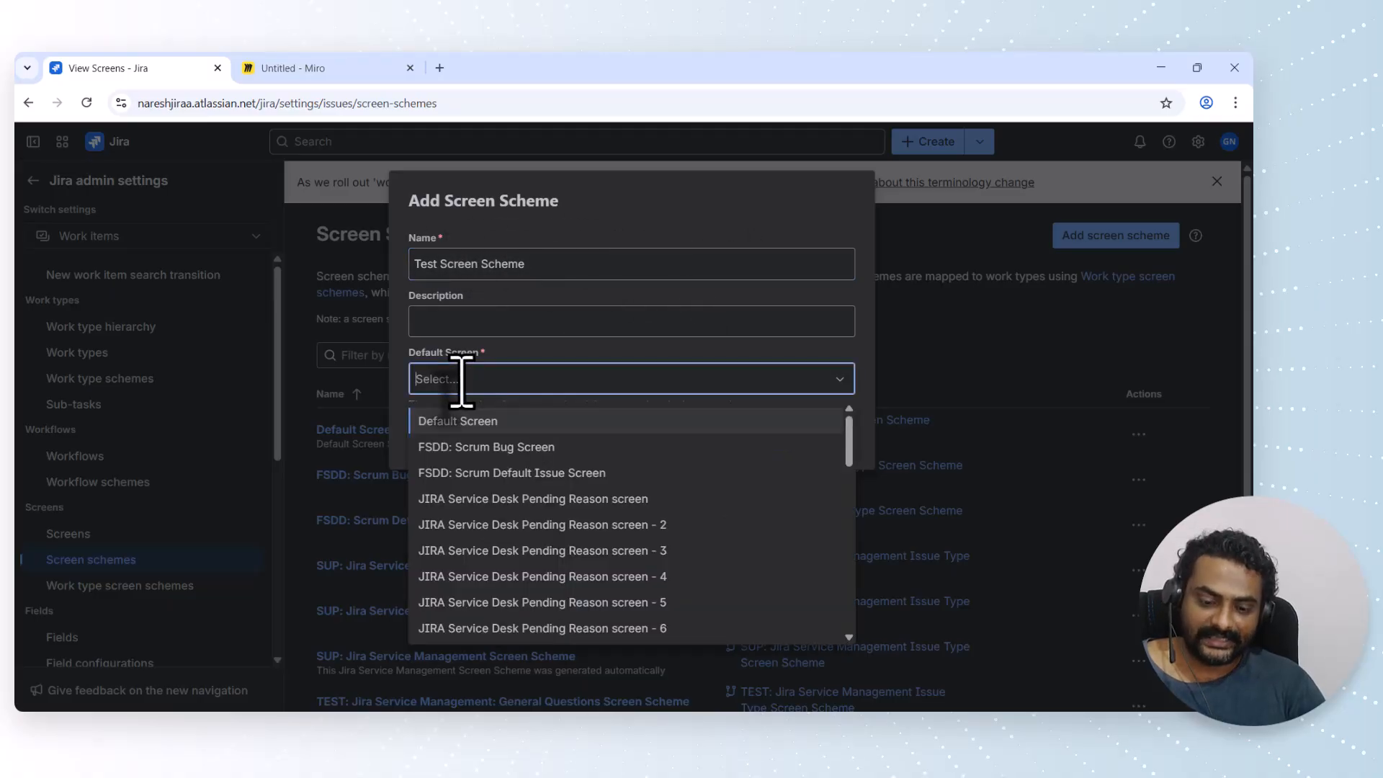
type("test")
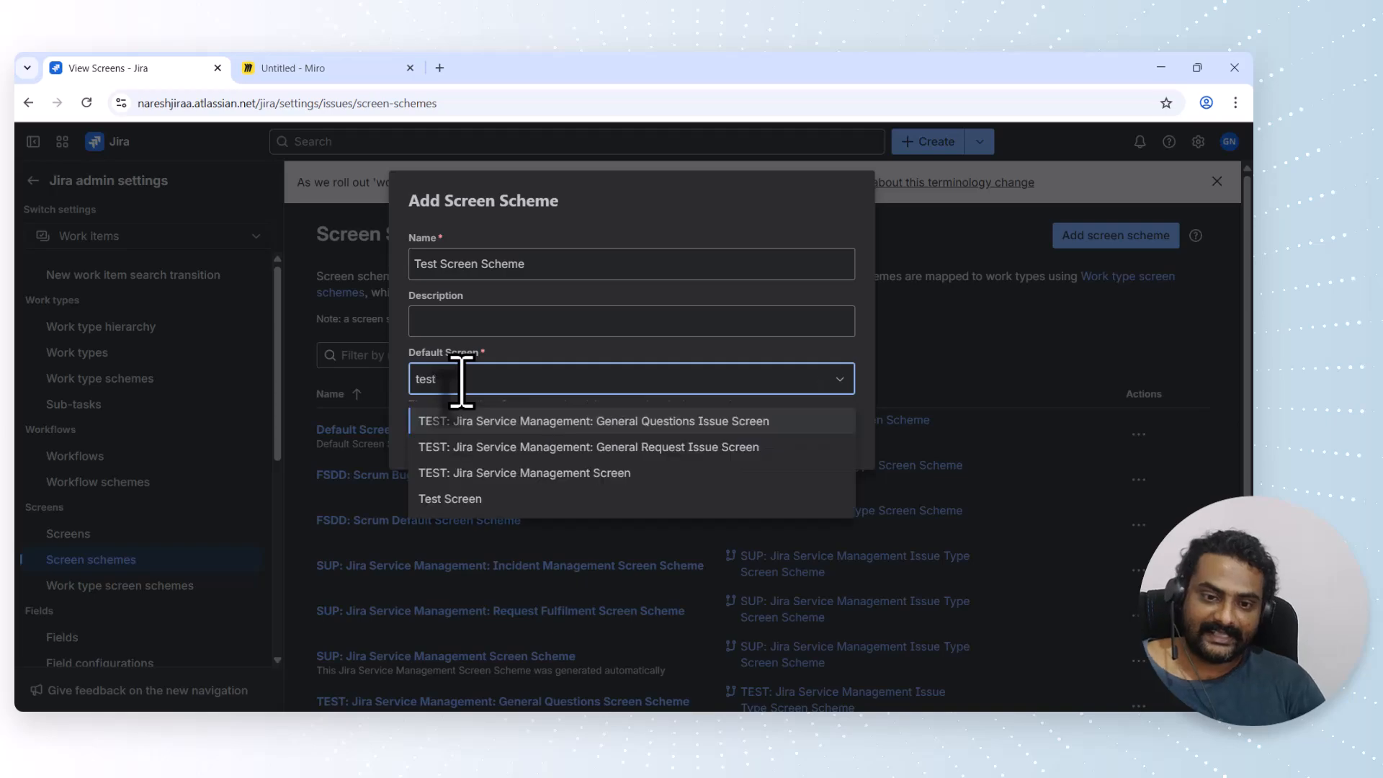
left_click(498, 498)
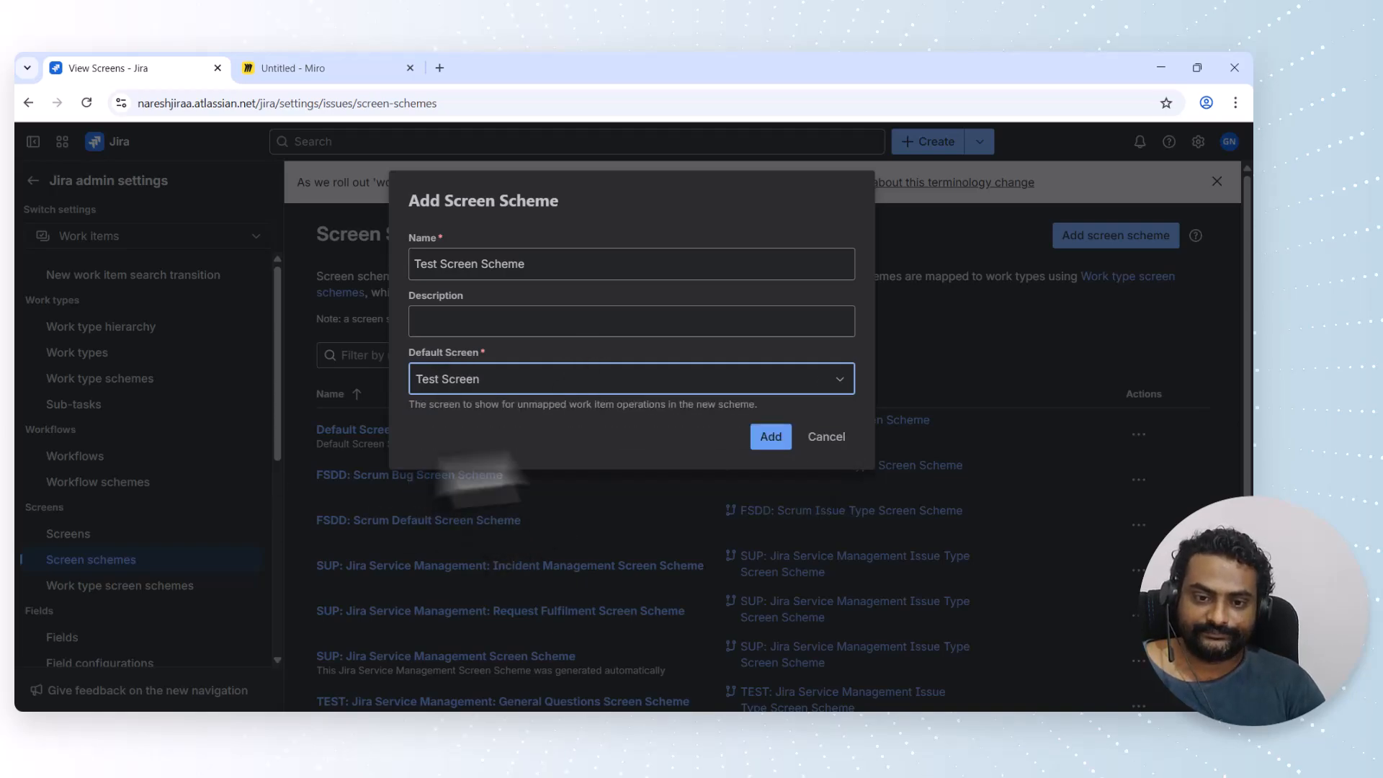
left_click(770, 437)
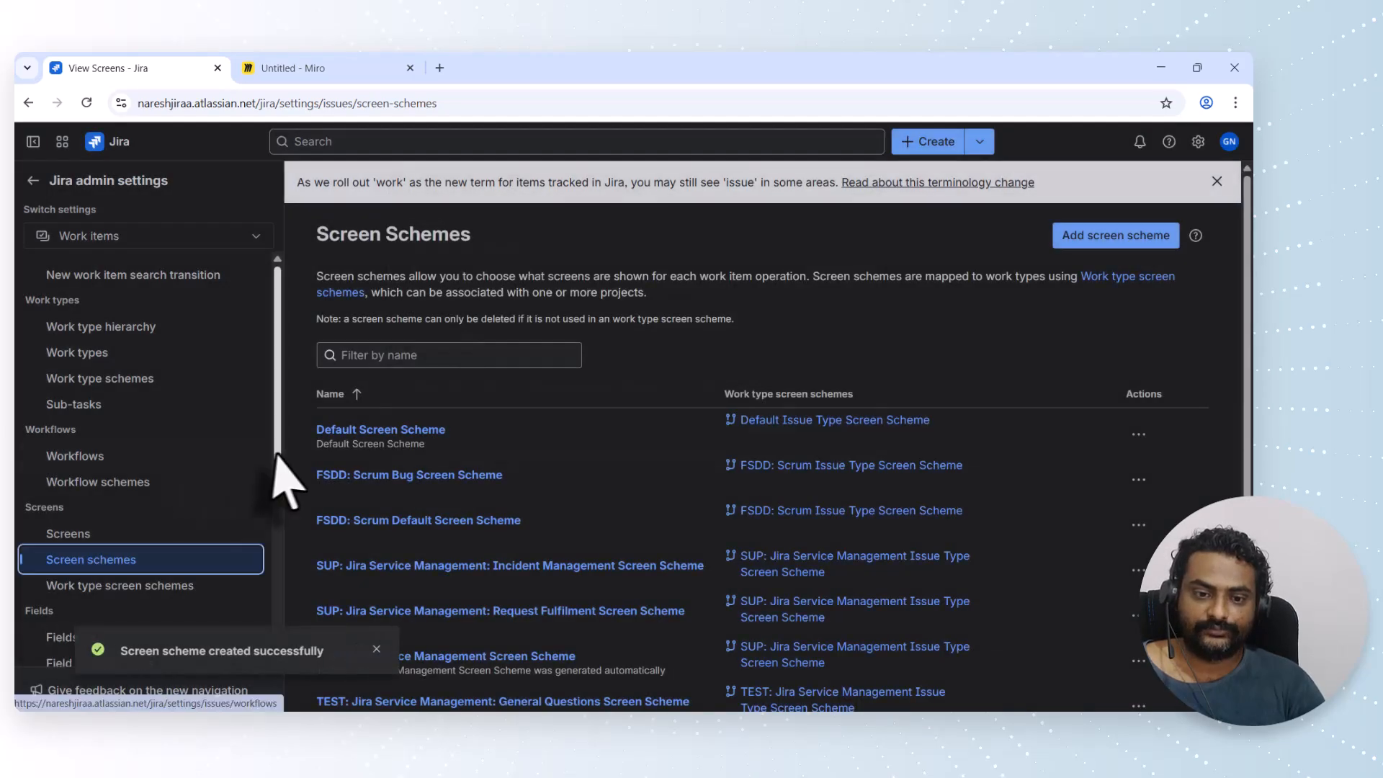
- Filter the screen schemes by Test Screen and open the configuration of Test Screen Scheme
left_click(375, 355)
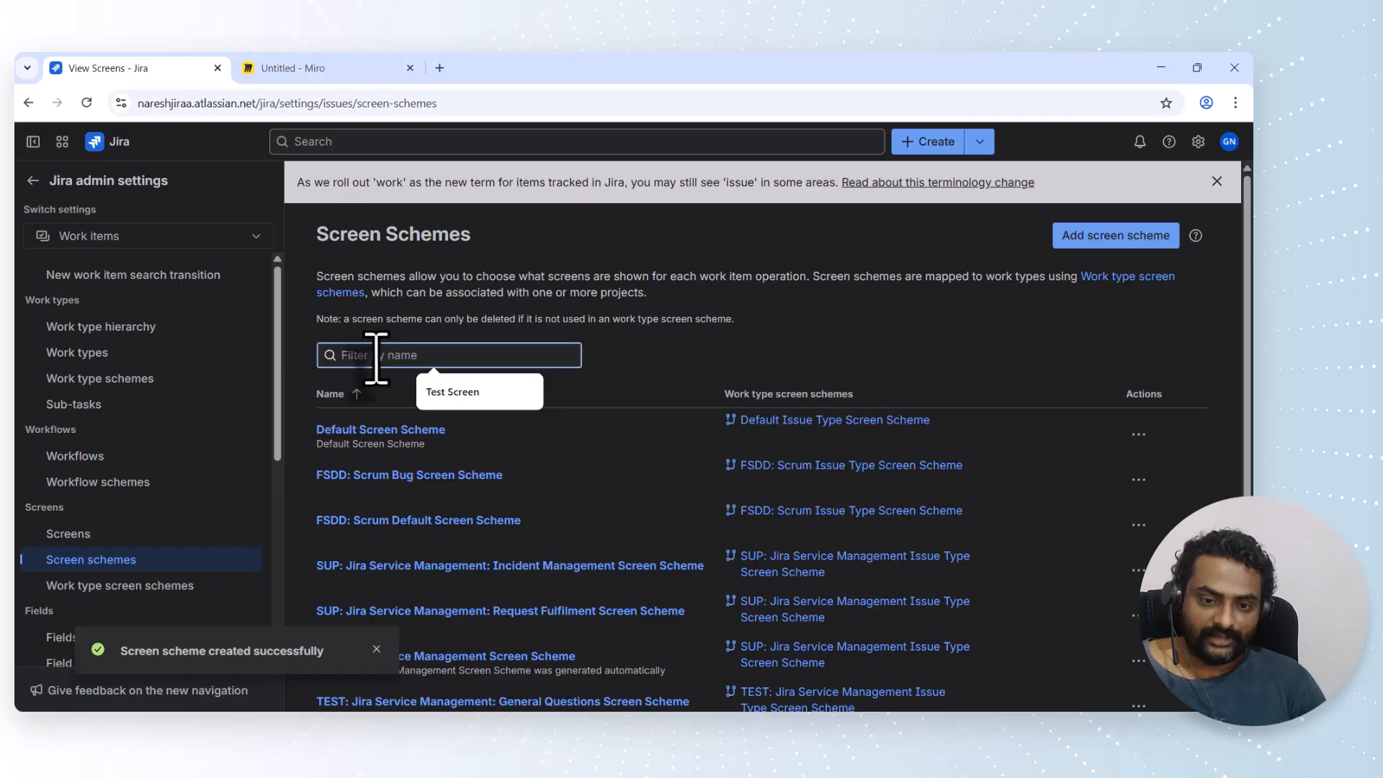
left_click(461, 394)
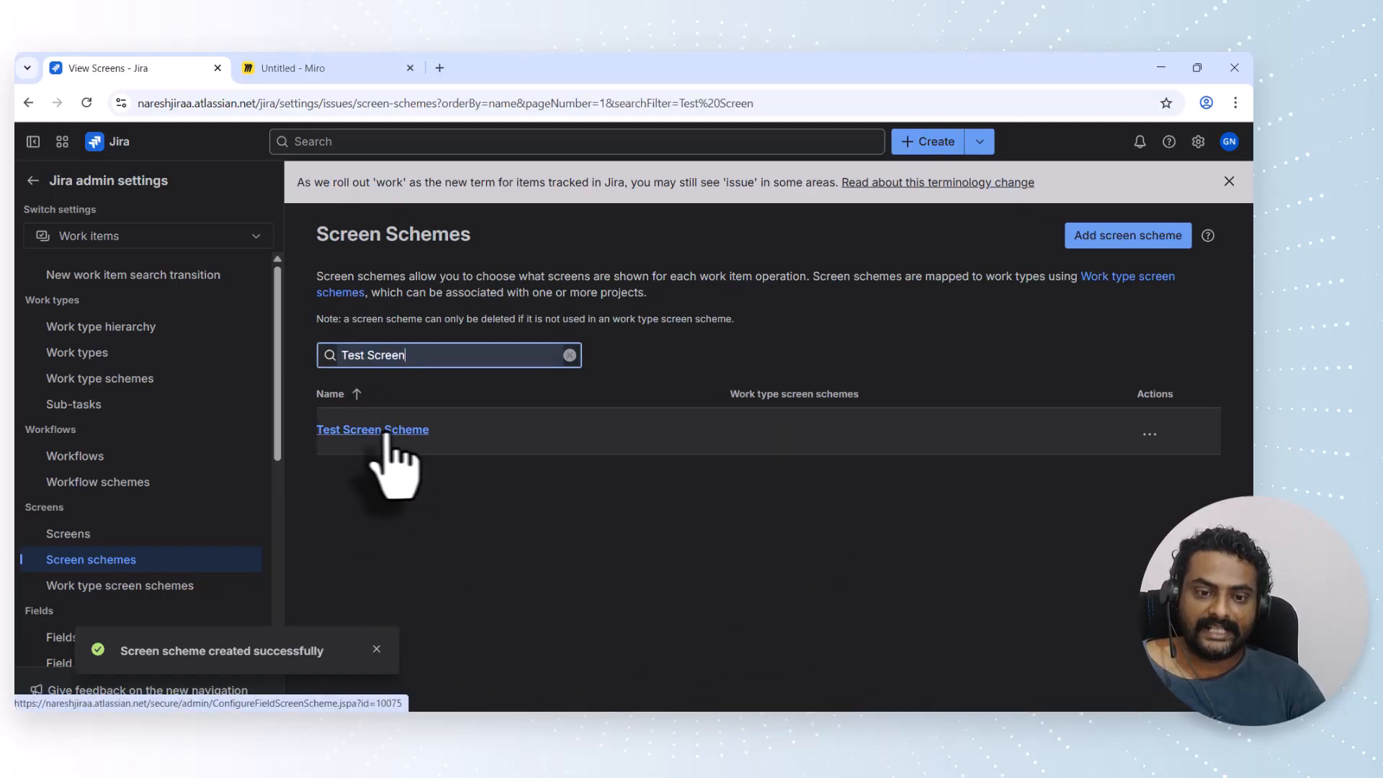
left_click(393, 432)
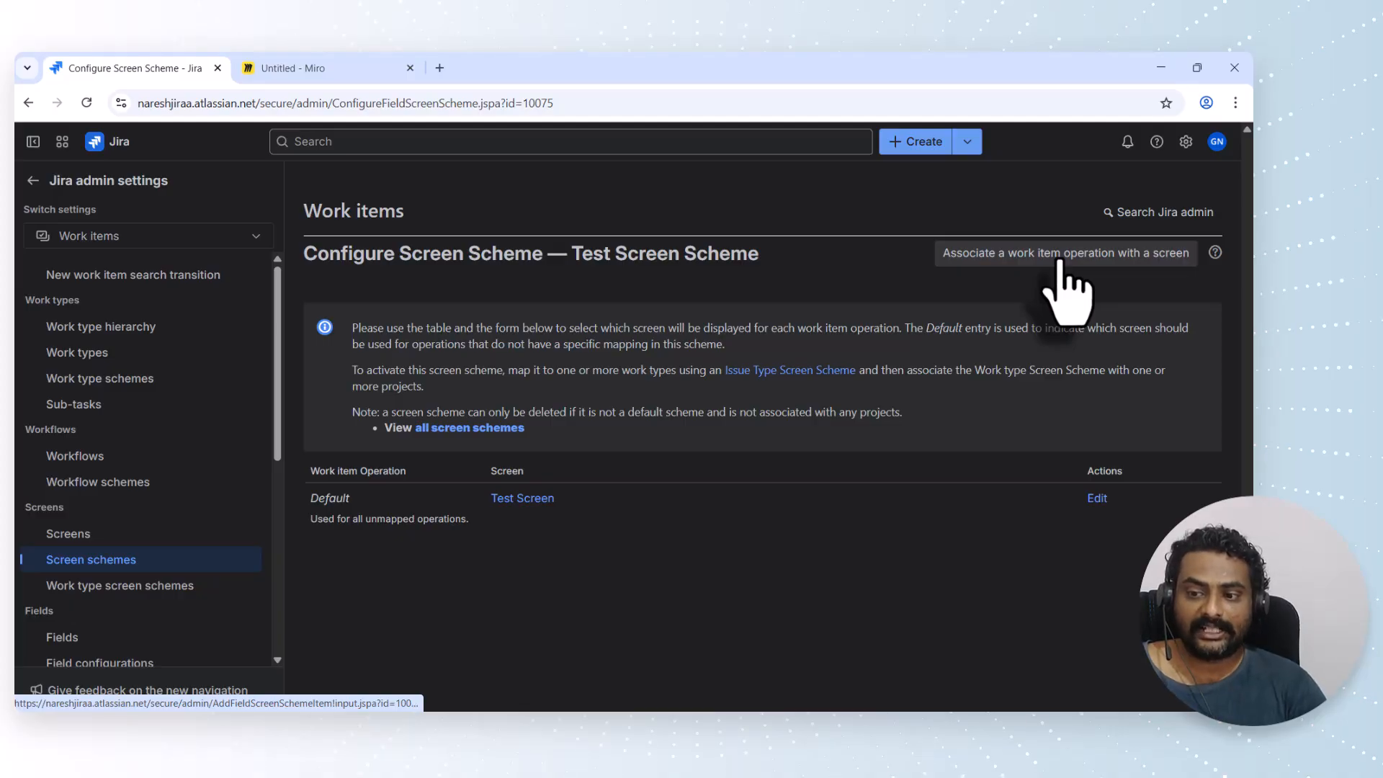
- Associate the Create issue operation with Test Screen in Test Screen Scheme
left_click(1059, 259)
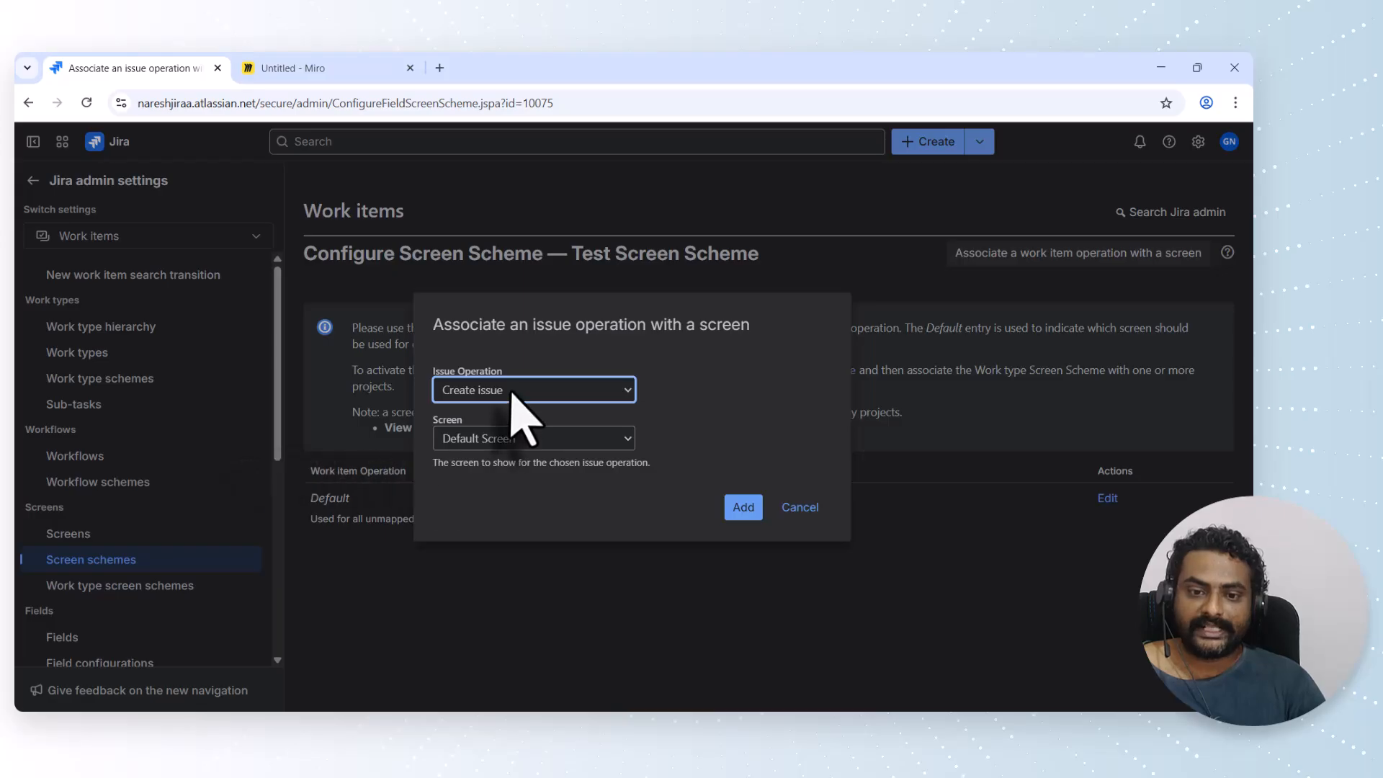
left_click_drag(509, 369, 404, 369)
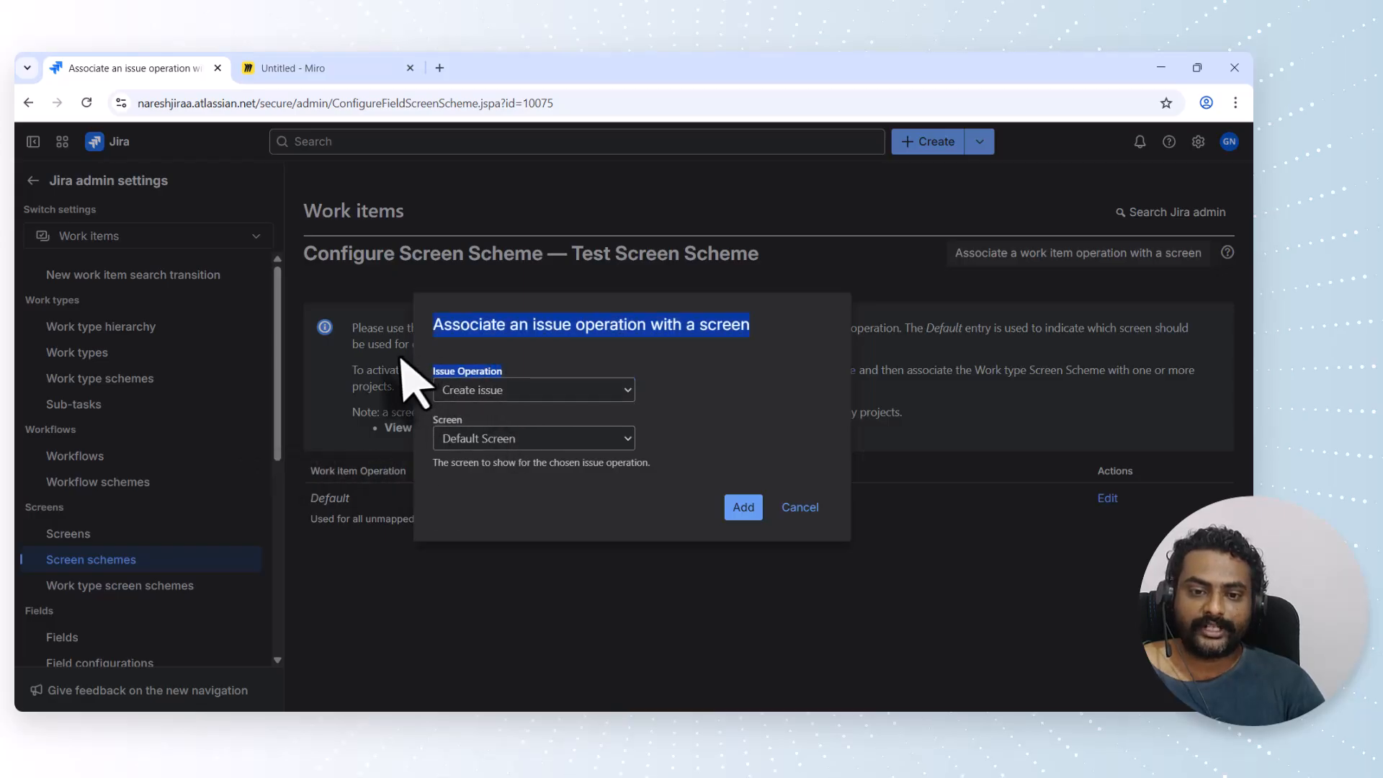
left_click(508, 432)
left_click(490, 392)
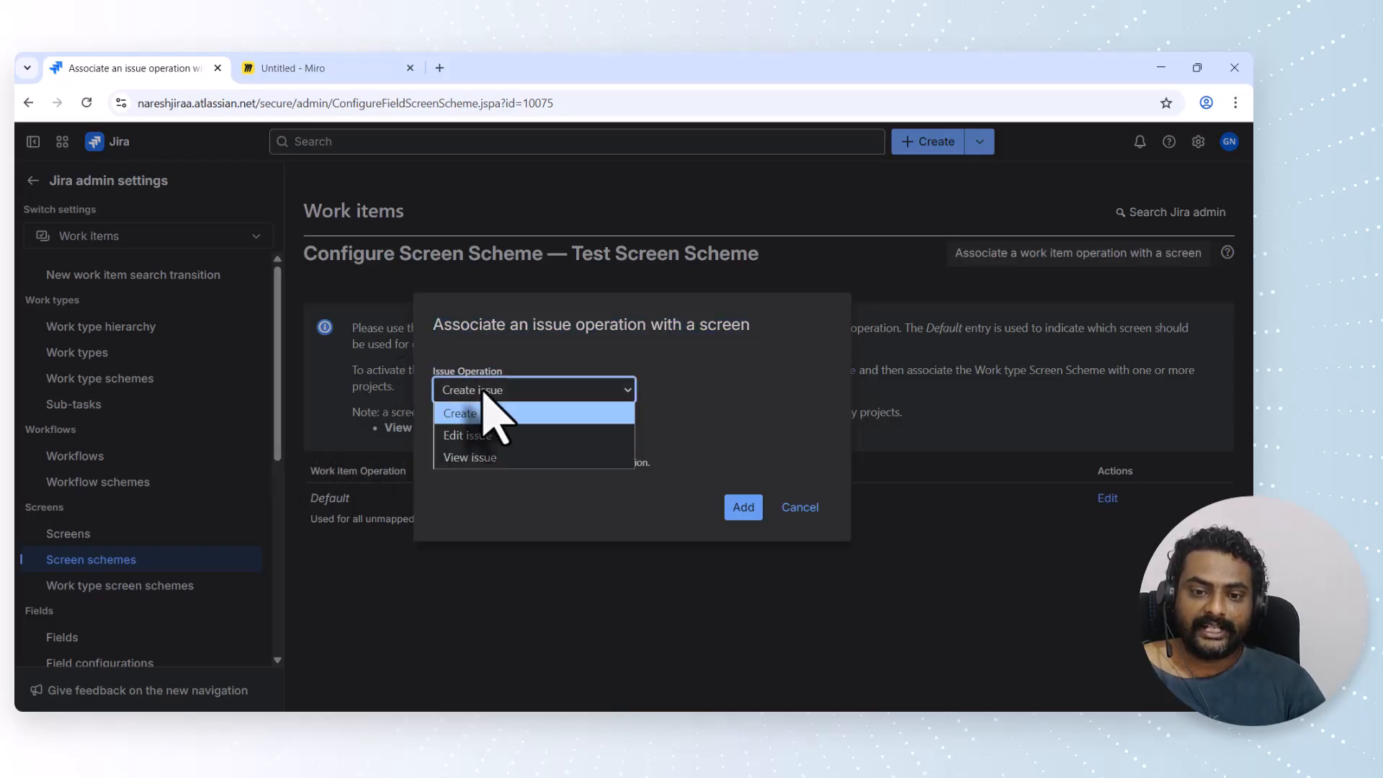
left_click(879, 440)
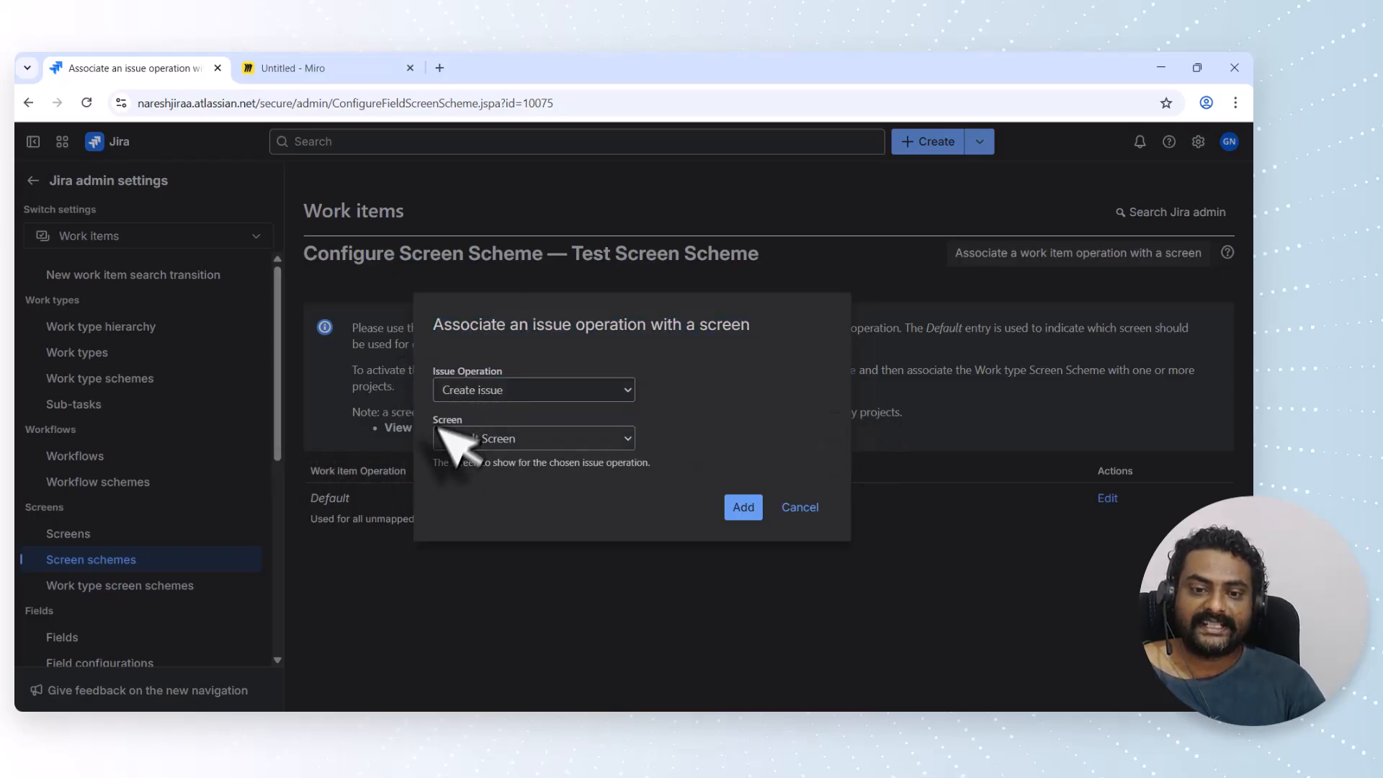
left_click(508, 441)
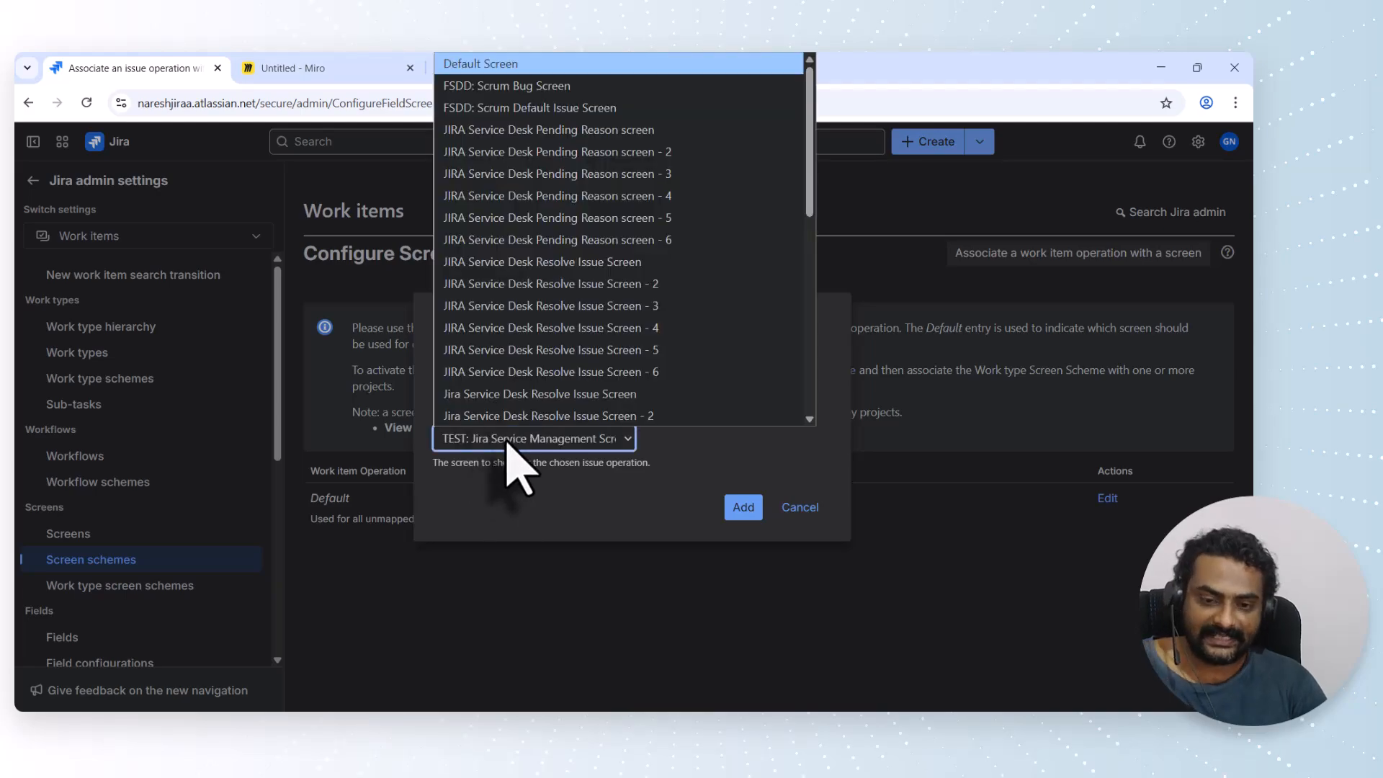
key("t")
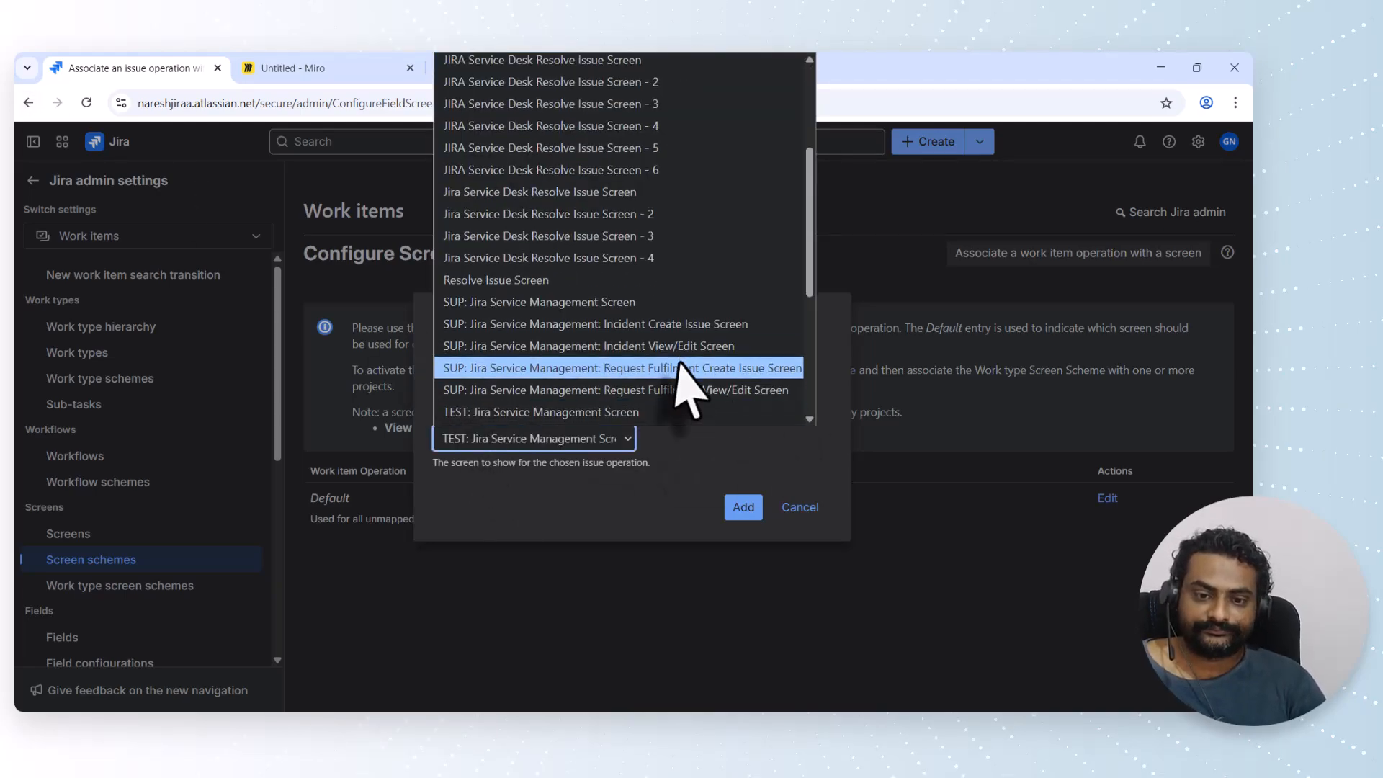
scroll(612, 367, "down", 4)
left_click(529, 261)
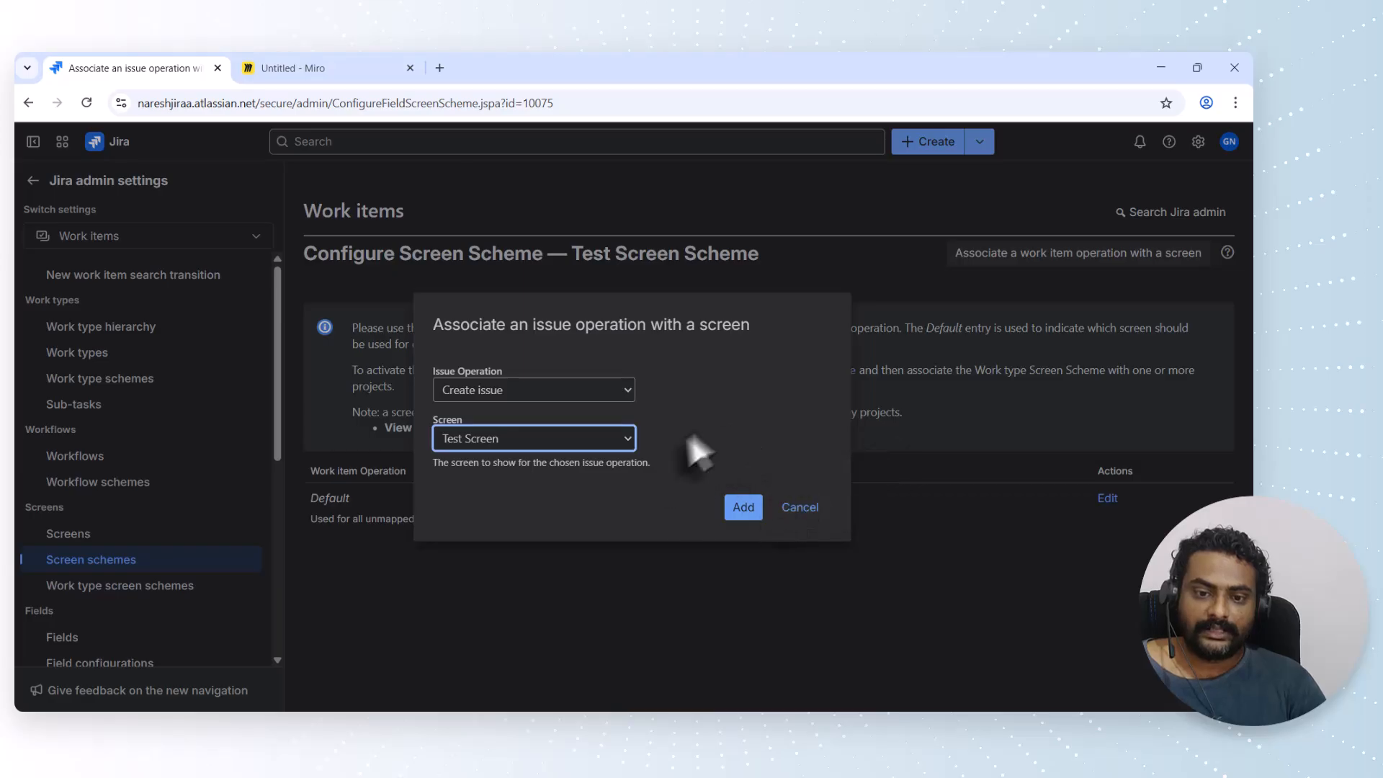
left_click(743, 508)
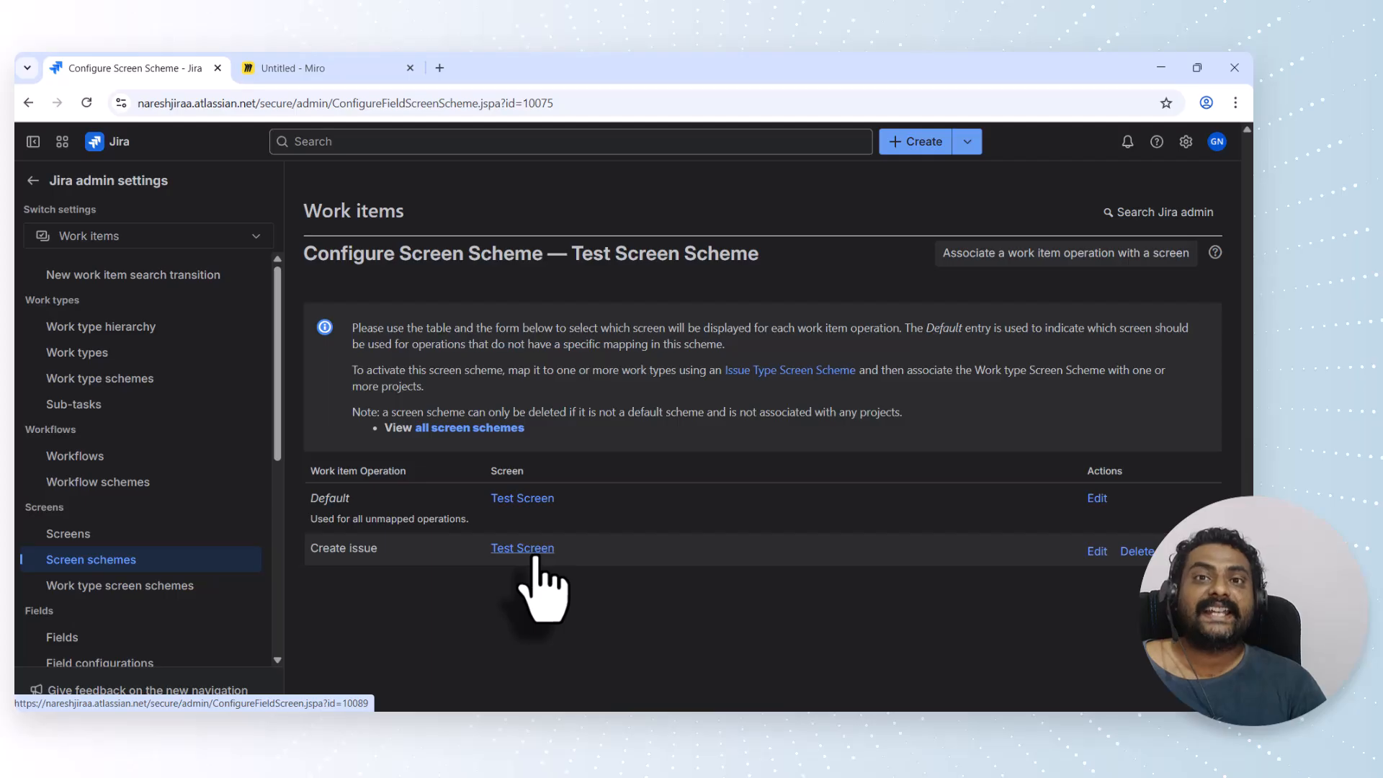
- Associate the Edit issue operation with Test Screen in the same screen scheme
left_click(1039, 254)
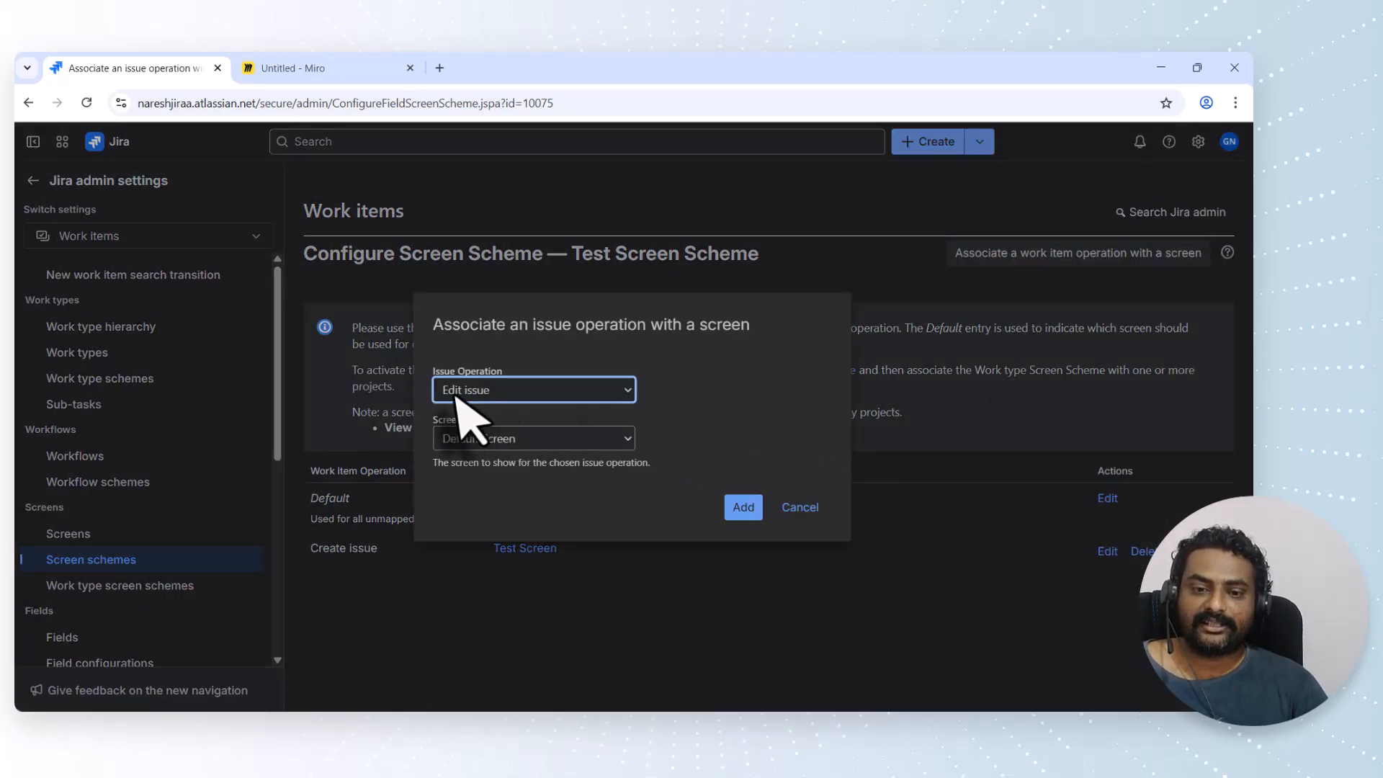
left_click(542, 438)
scroll(601, 238, "down", 10)
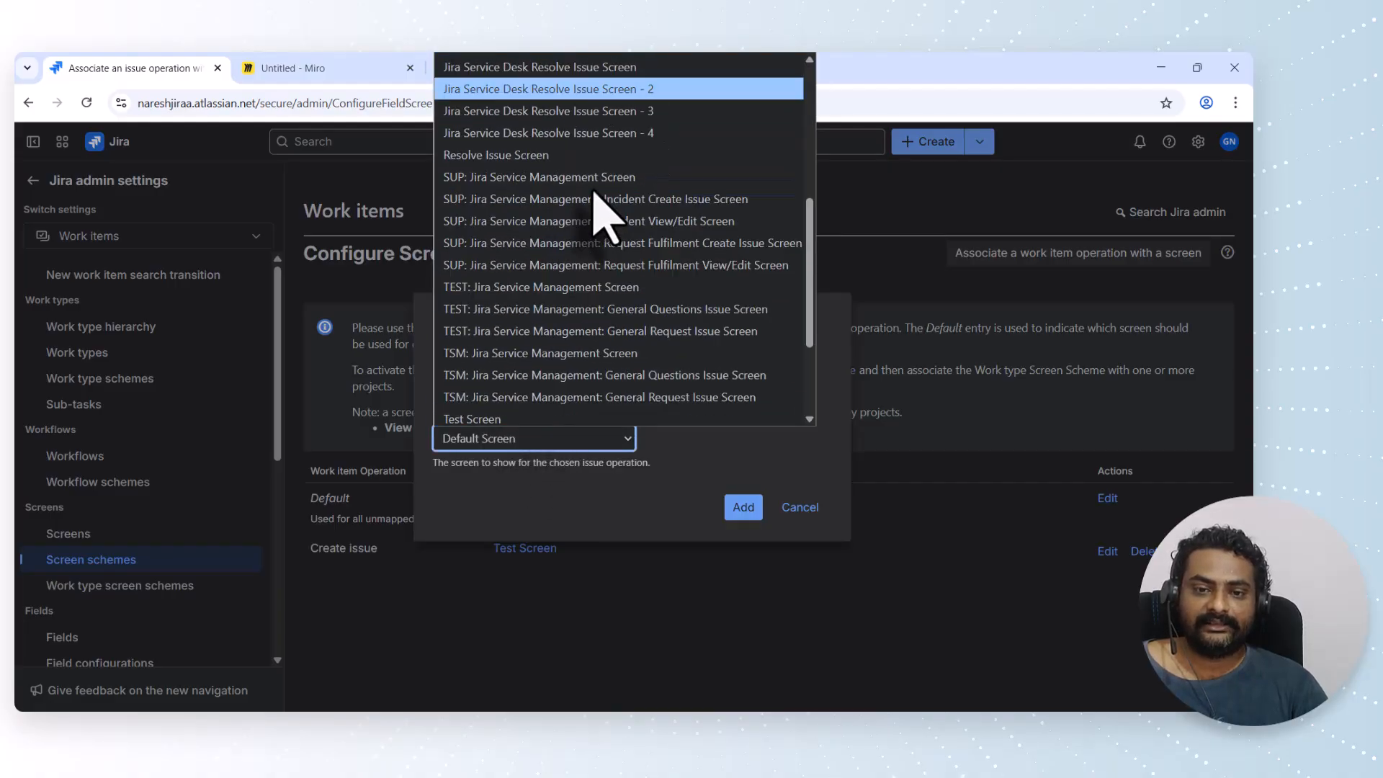
left_click(607, 259)
left_click(742, 508)
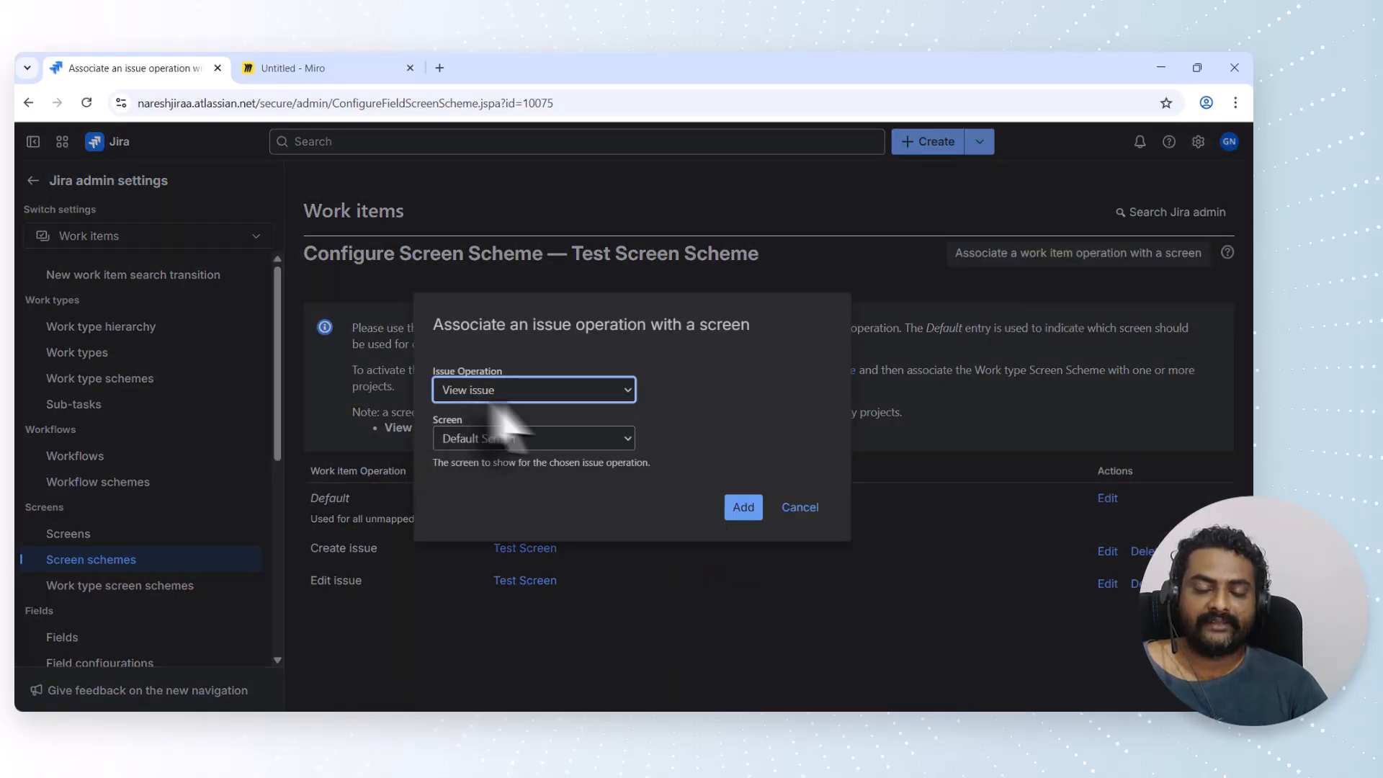
- Associate the View issue operation with Test Screen to complete the scheme's operation mappings
left_click(528, 440)
scroll(549, 284, "down", 10)
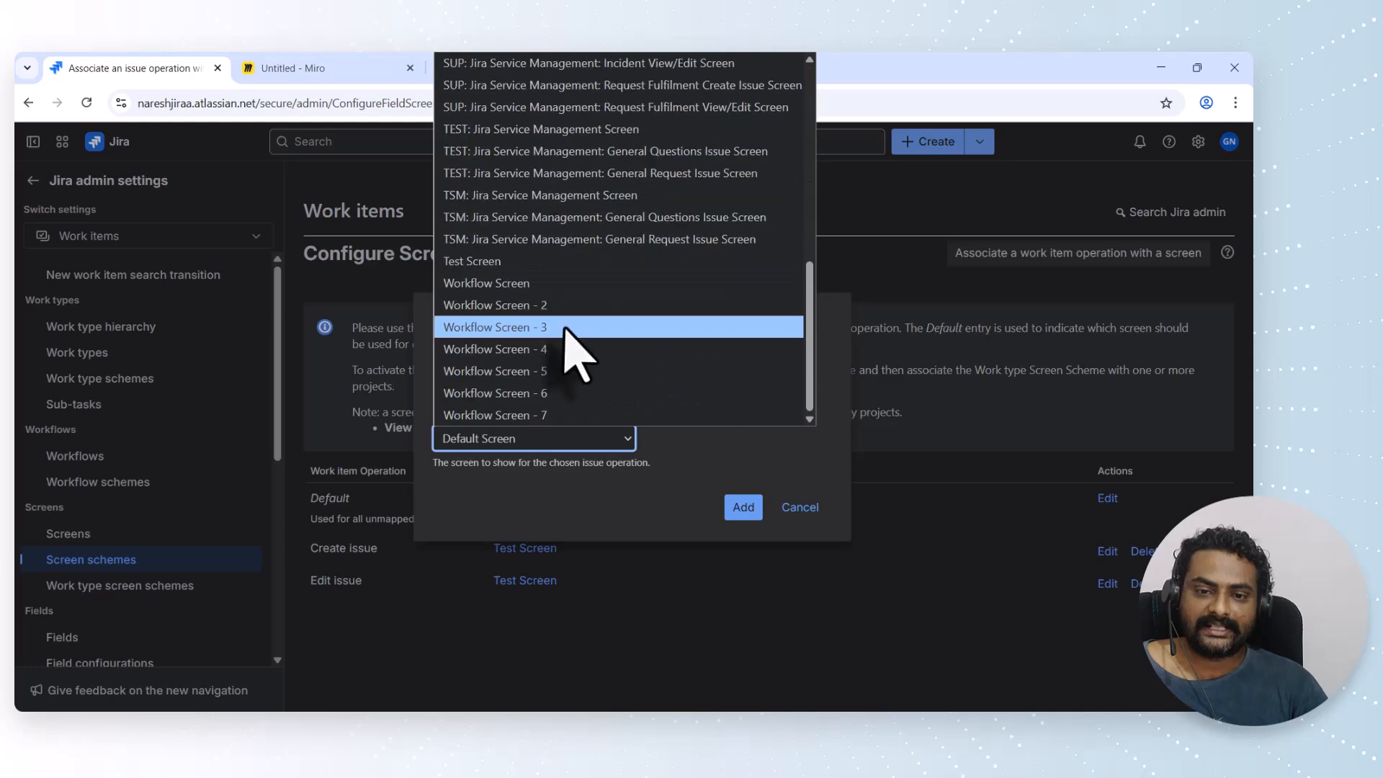
left_click(534, 283)
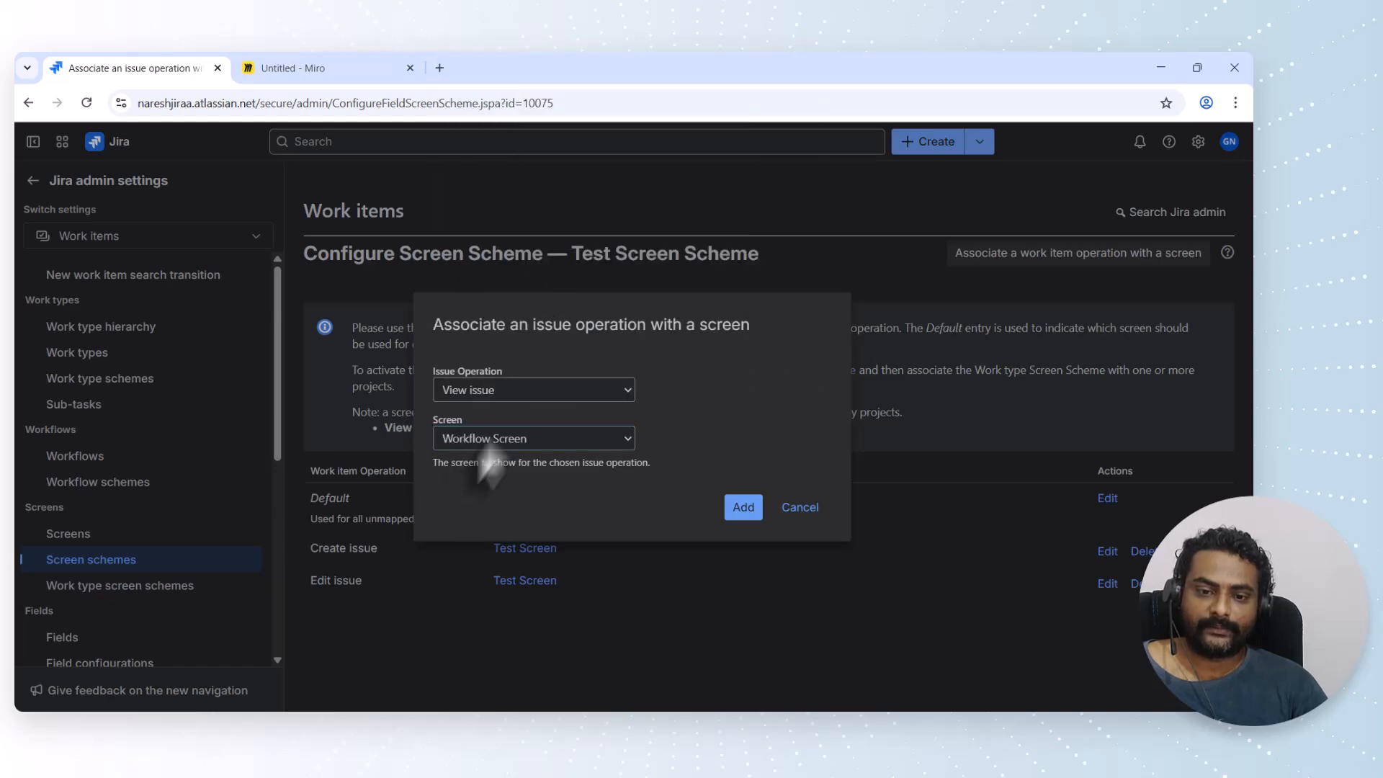
left_click(461, 441)
left_click(502, 404)
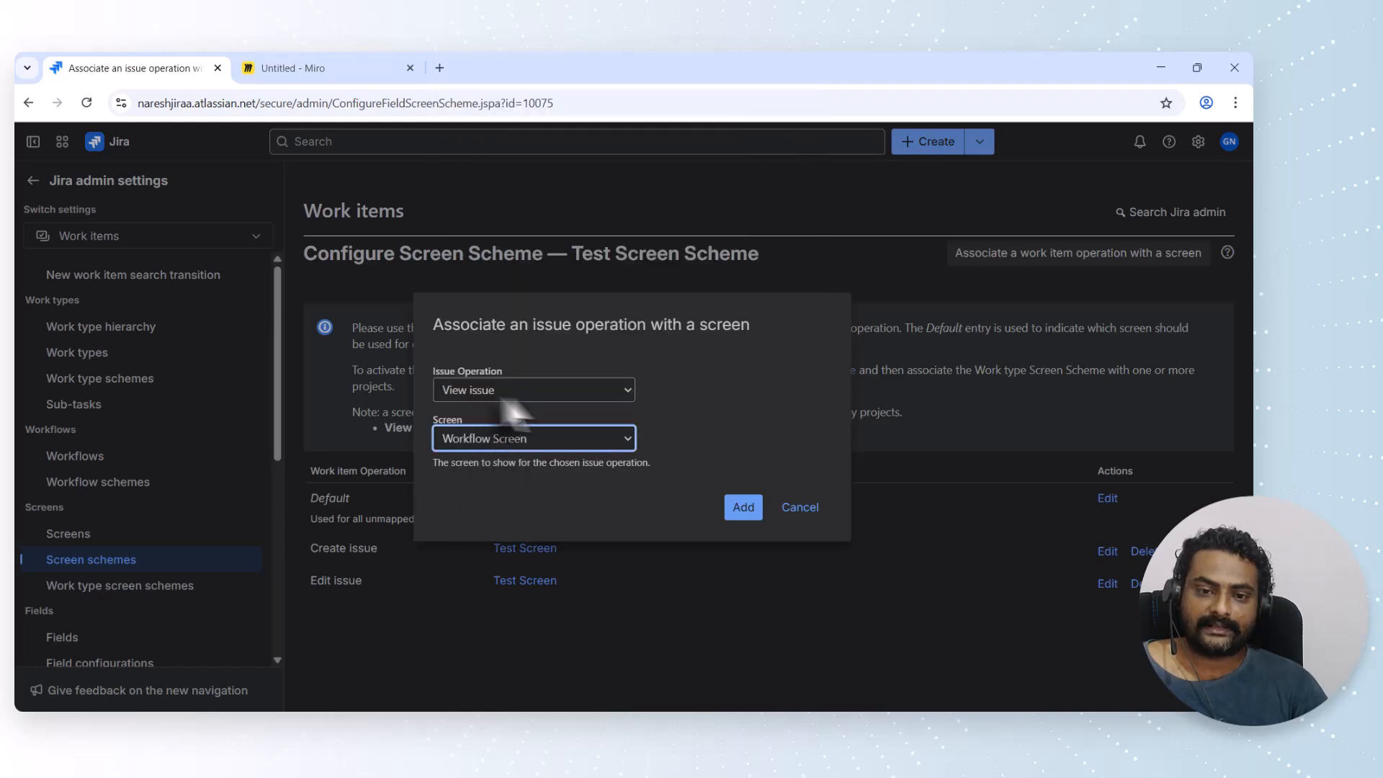
left_click(743, 508)
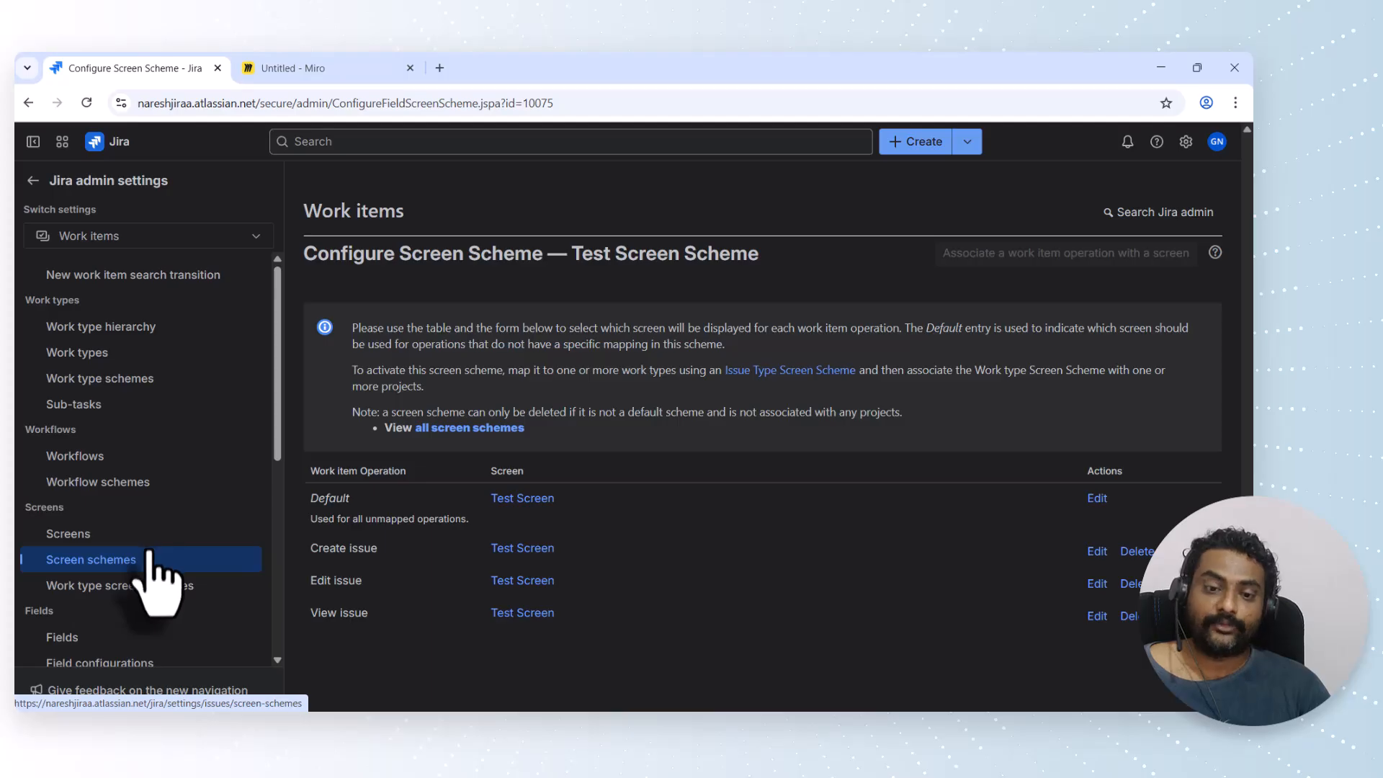
- Add a work type screen scheme named Story Test Screen Scheme with Test Screen Scheme as its default screen scheme
left_click(112, 588)
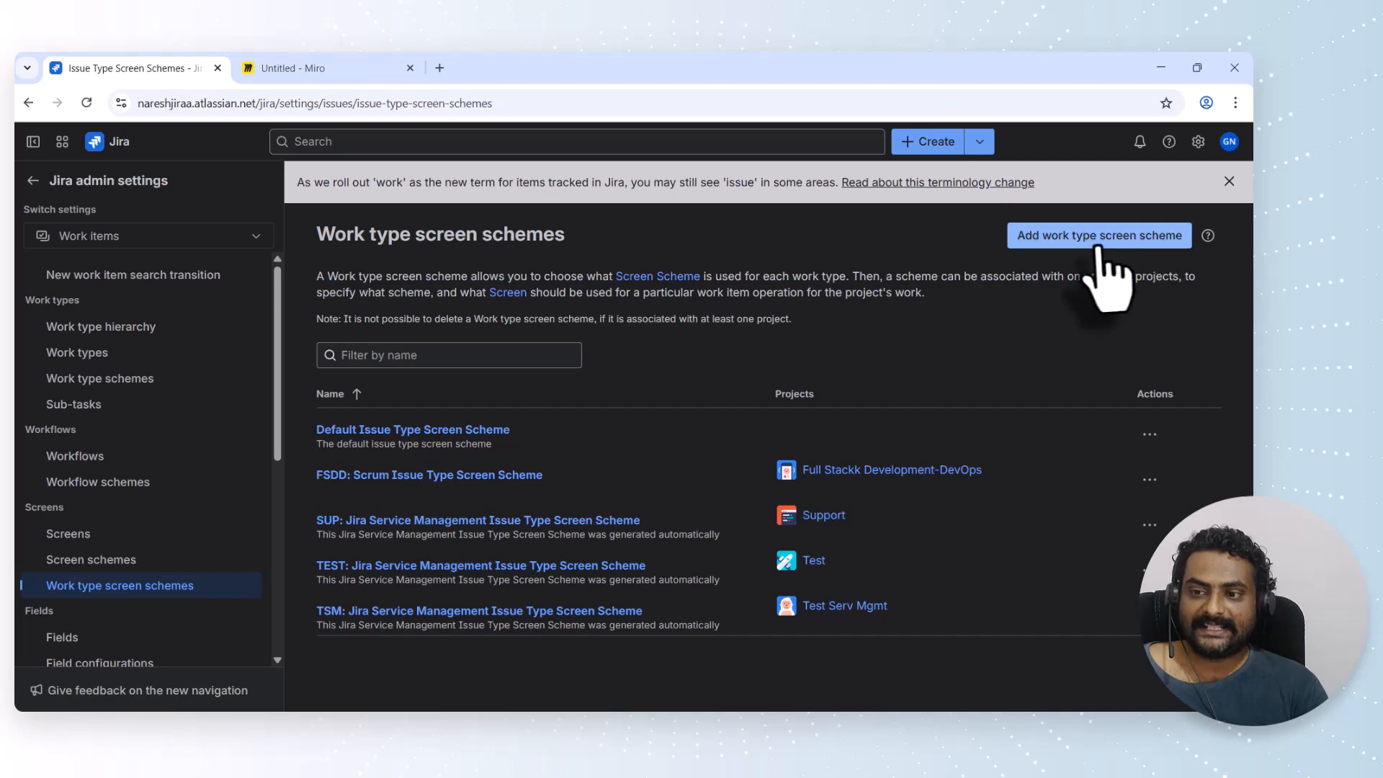
left_click(1073, 245)
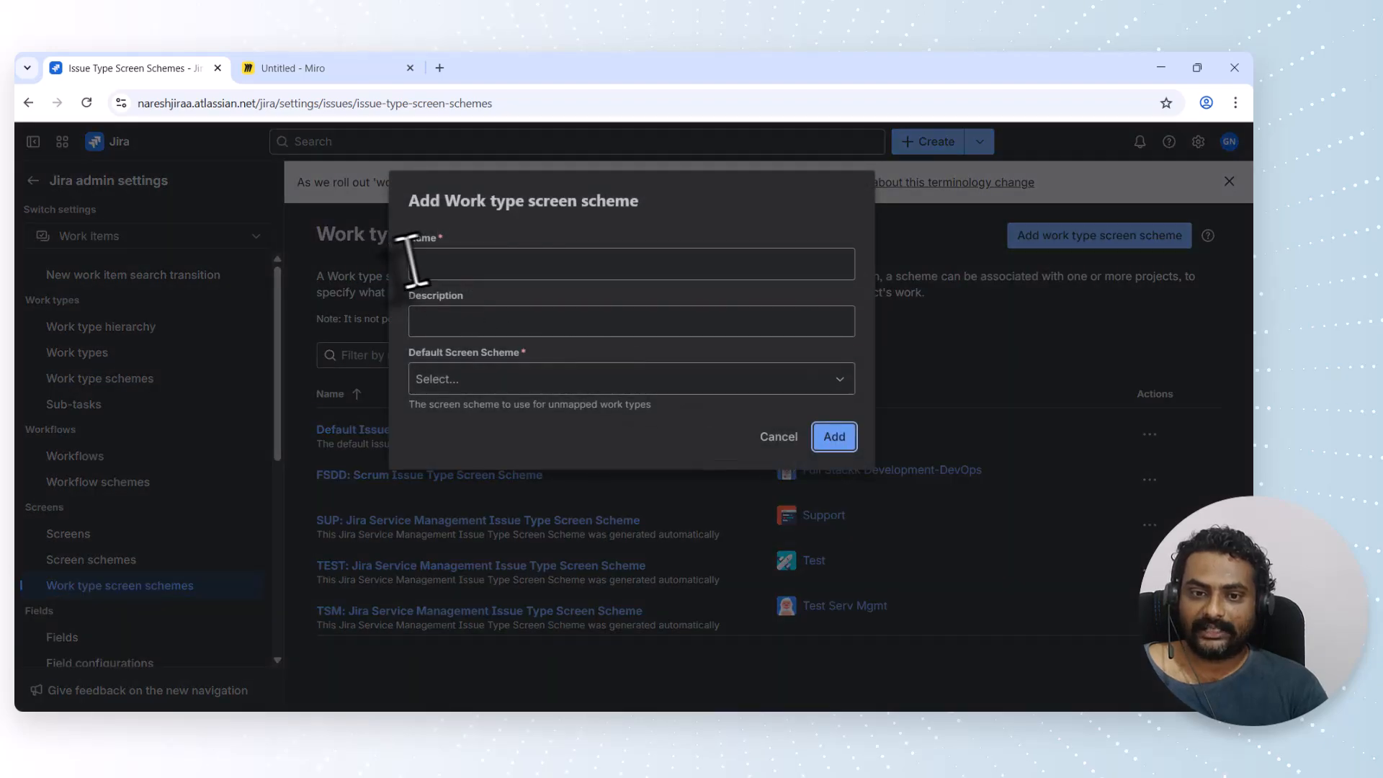
left_click(469, 261)
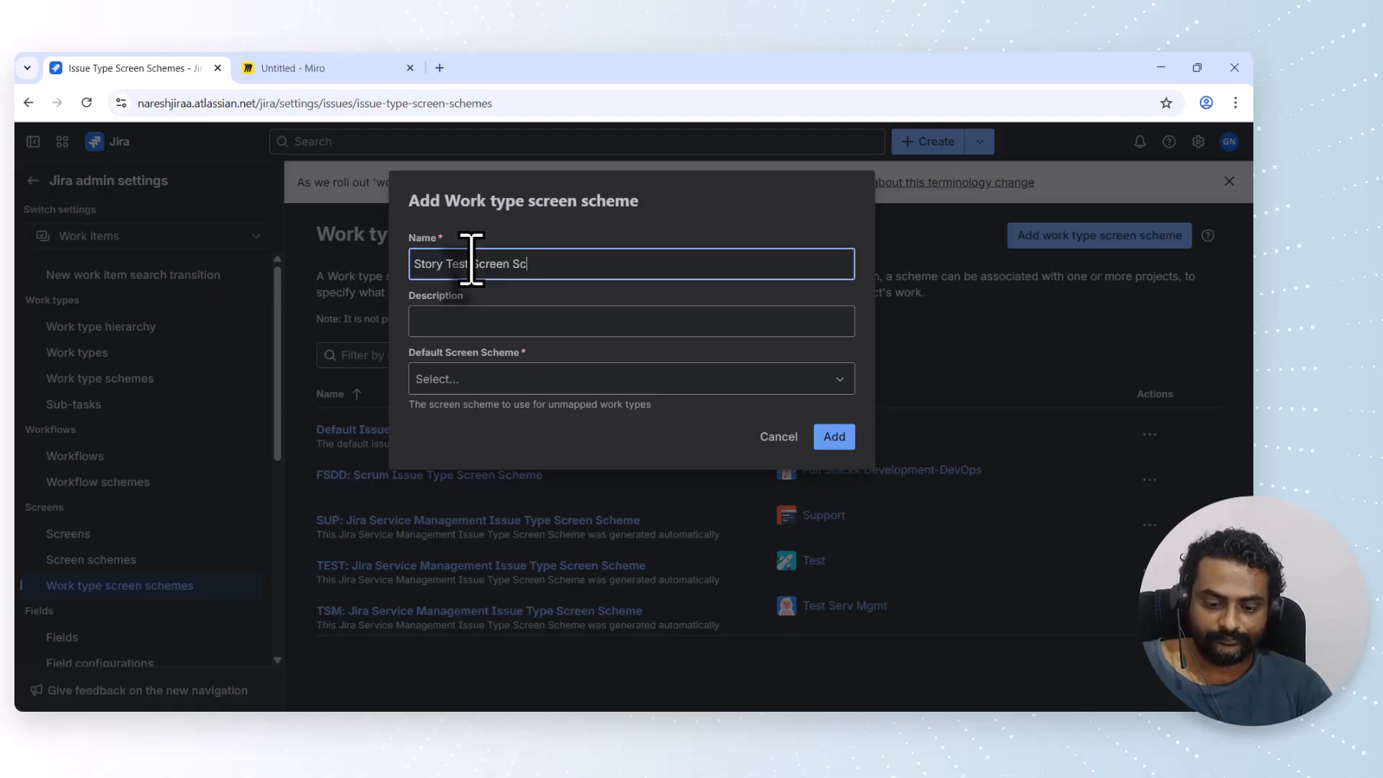
left_click(544, 379)
type("T")
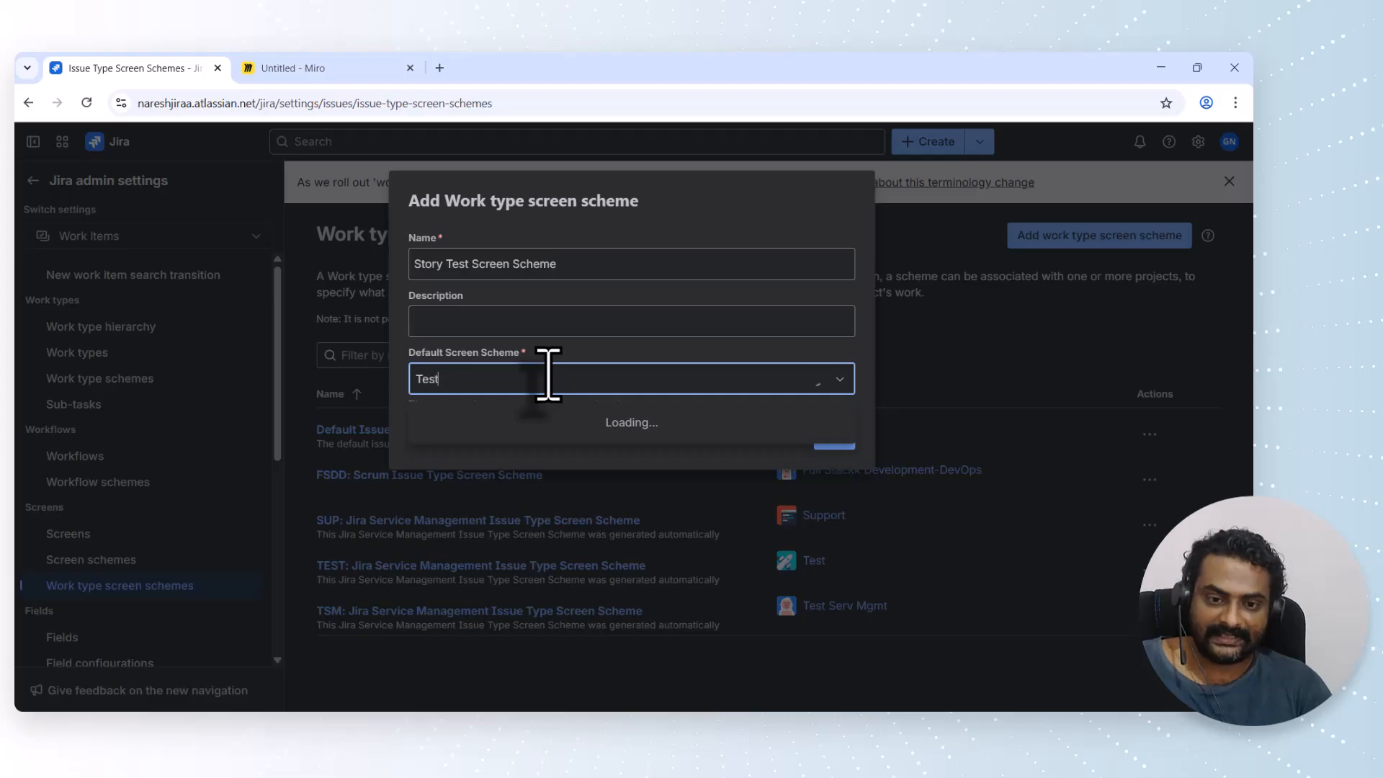
type("est")
left_click(490, 495)
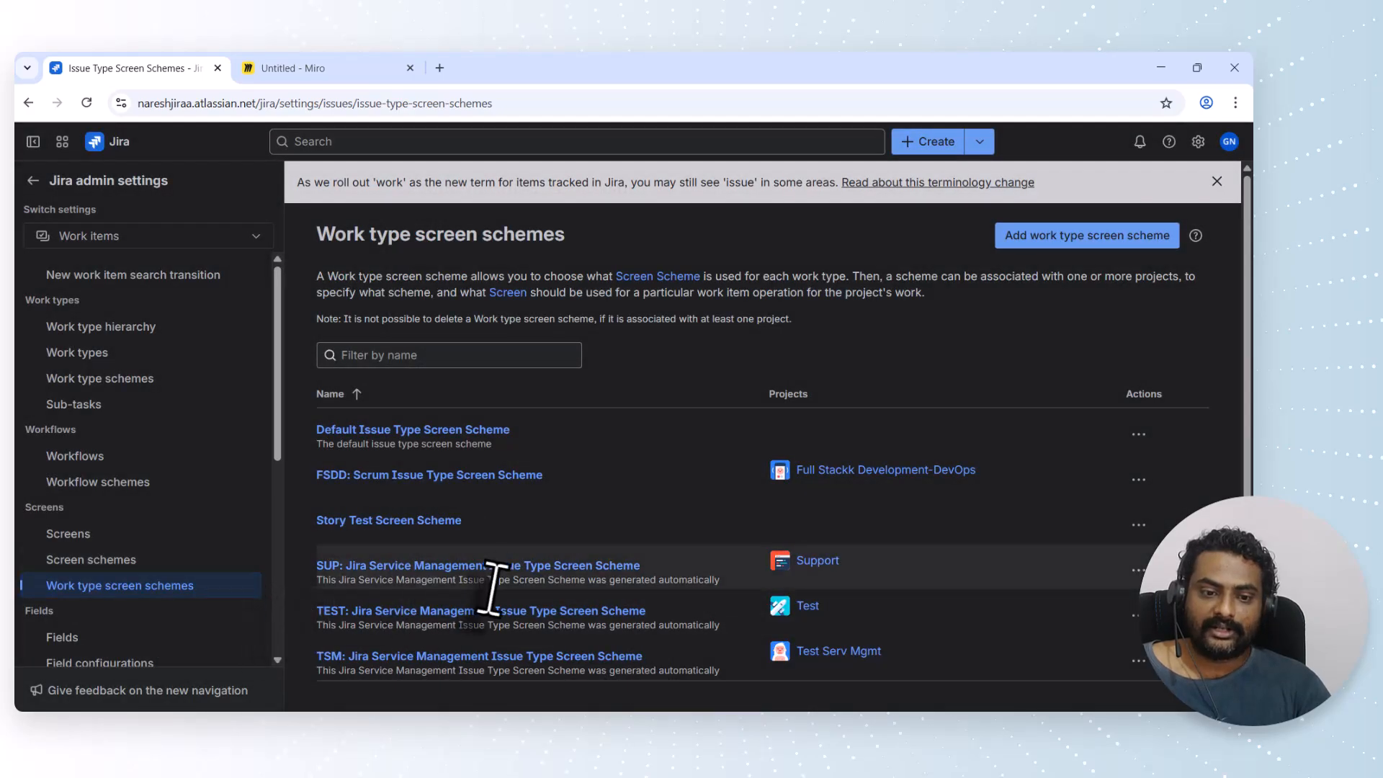
- In Story Test Screen Scheme, associate the Story work type with Test Screen Scheme
scroll(413, 611, "down", 1)
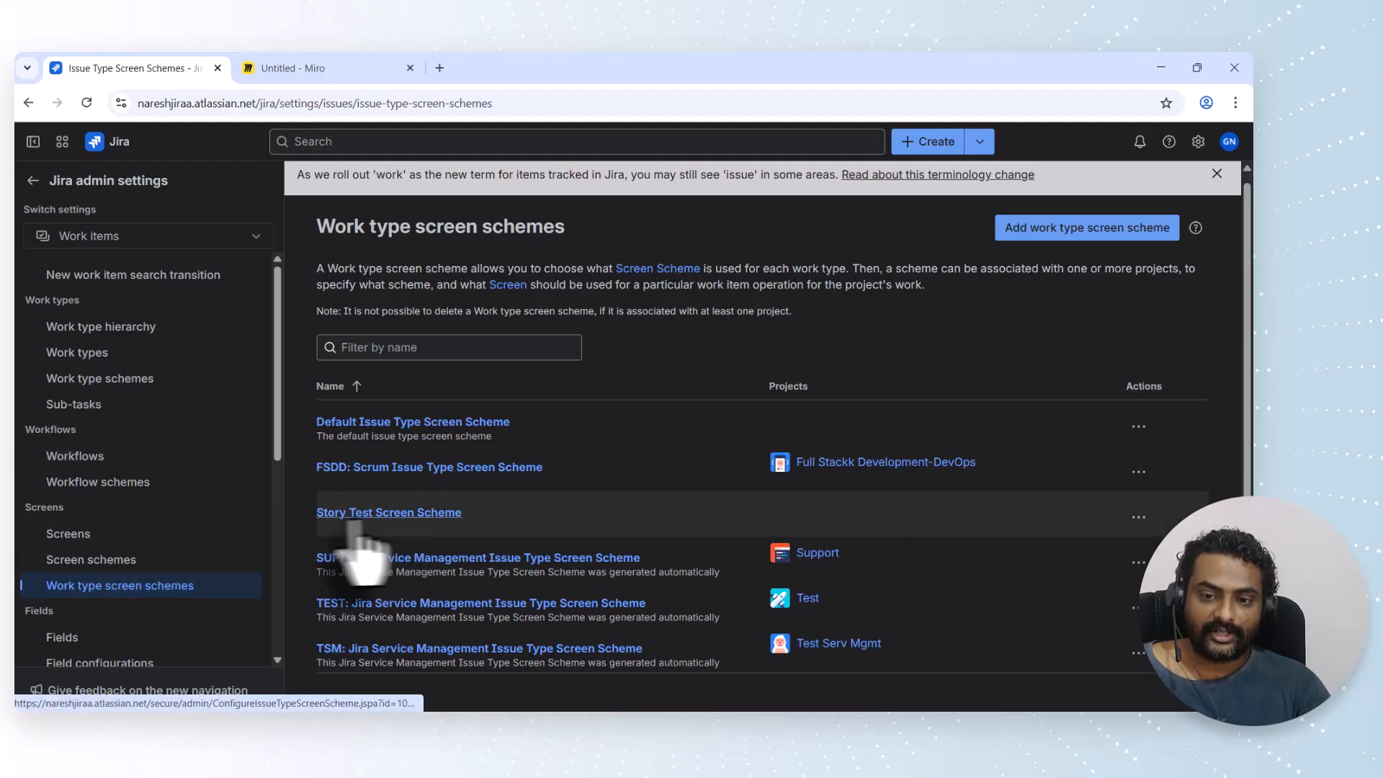
left_click(408, 514)
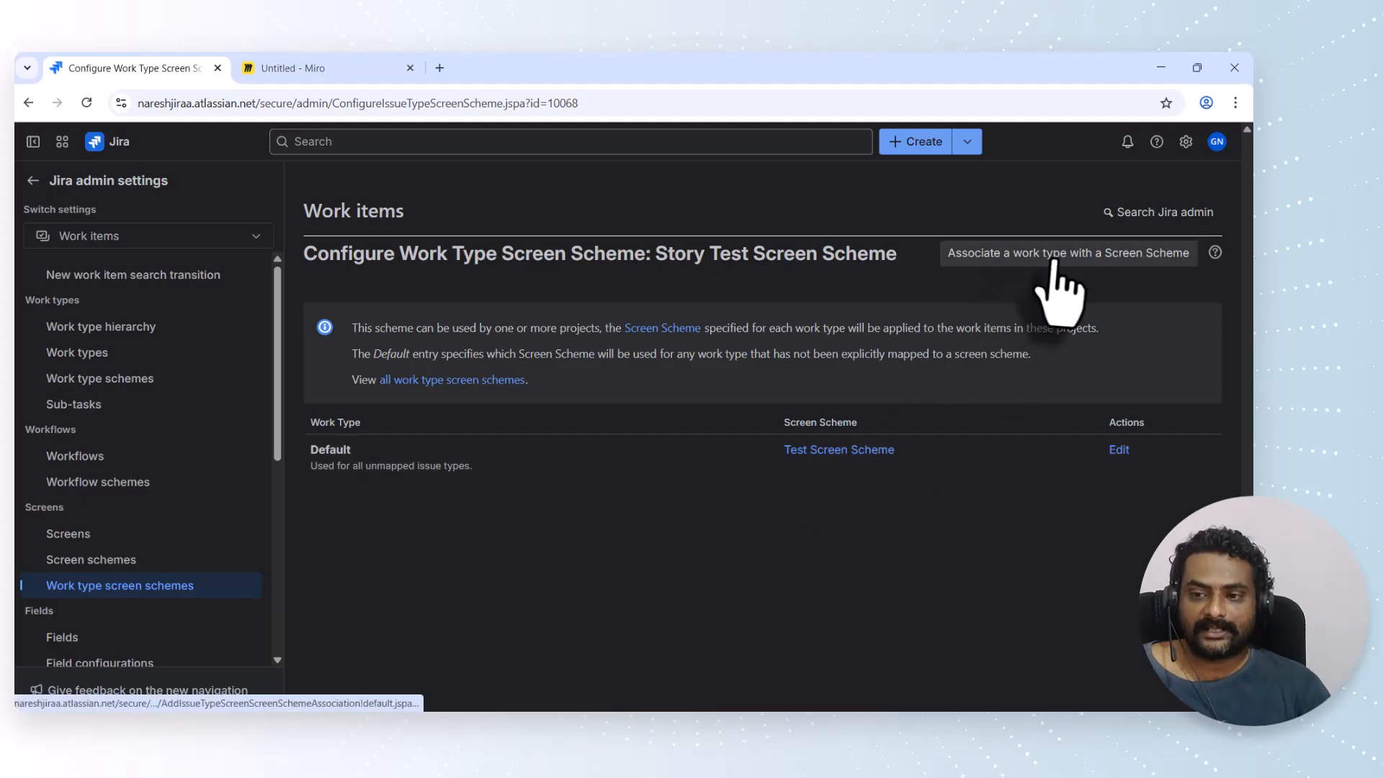
left_click(1081, 257)
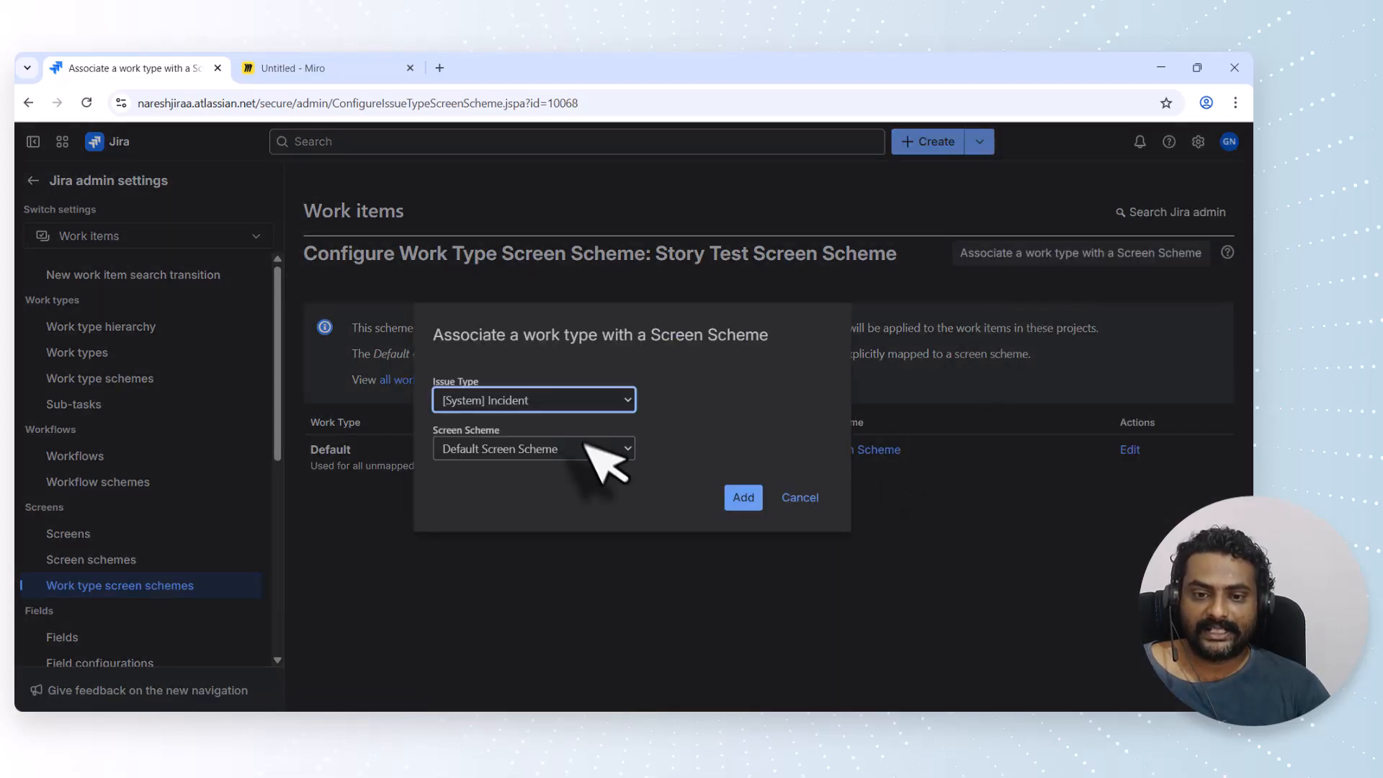
left_click(484, 400)
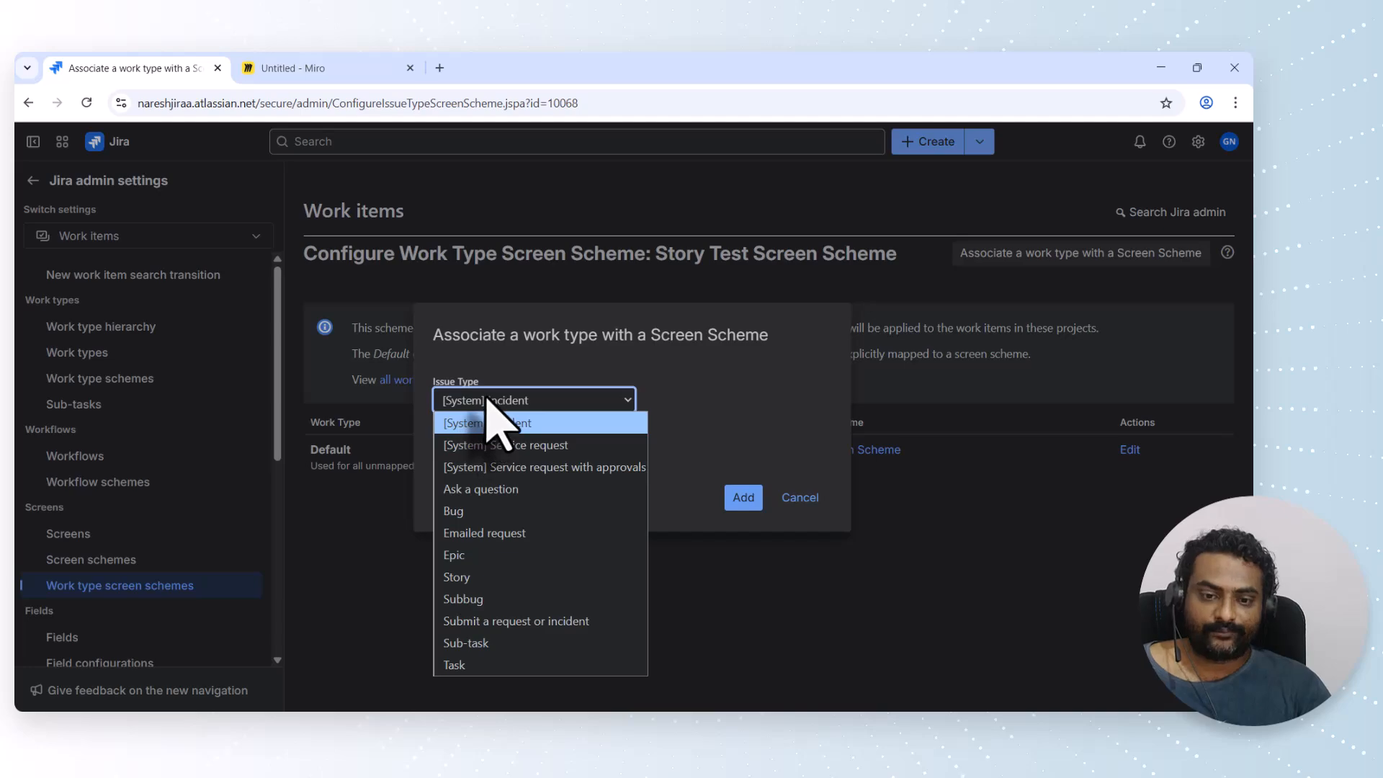
key("s")
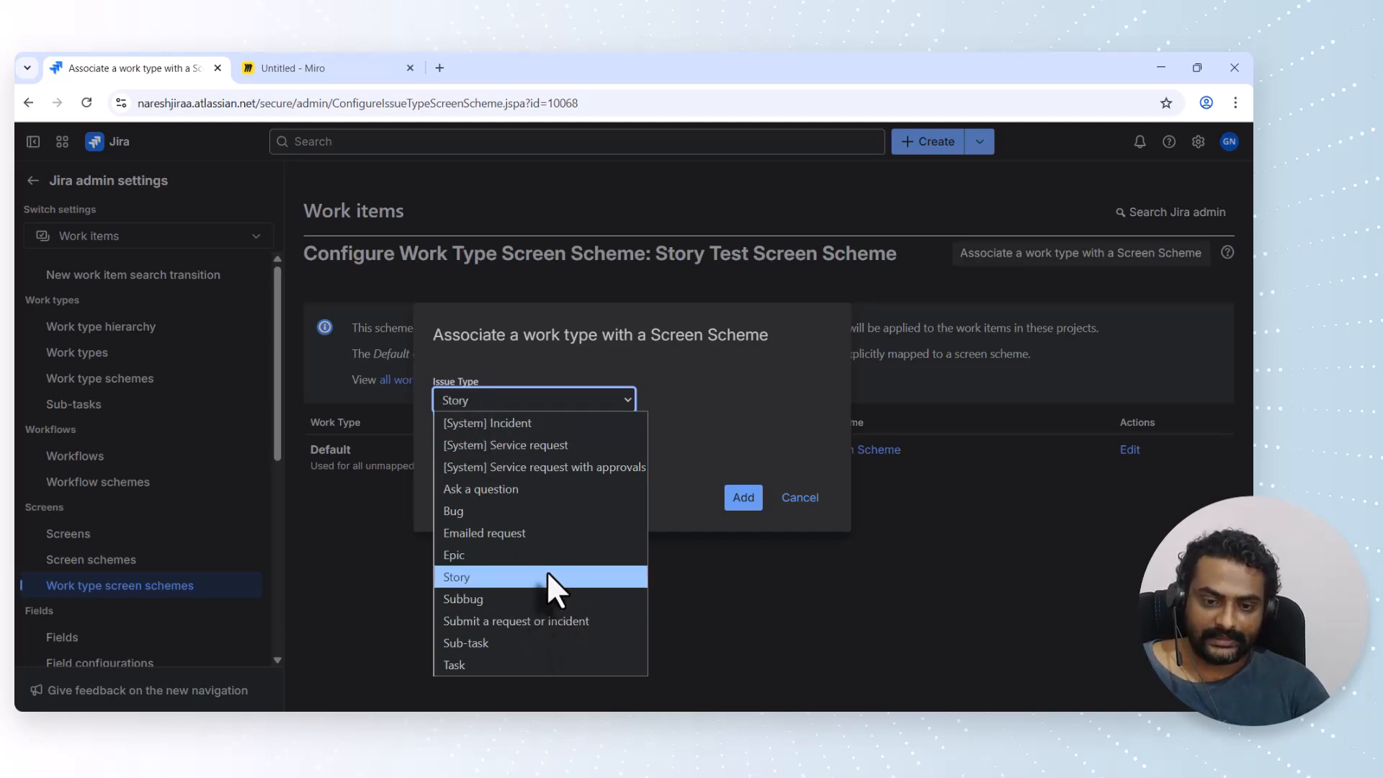
left_click(548, 580)
left_click(489, 449)
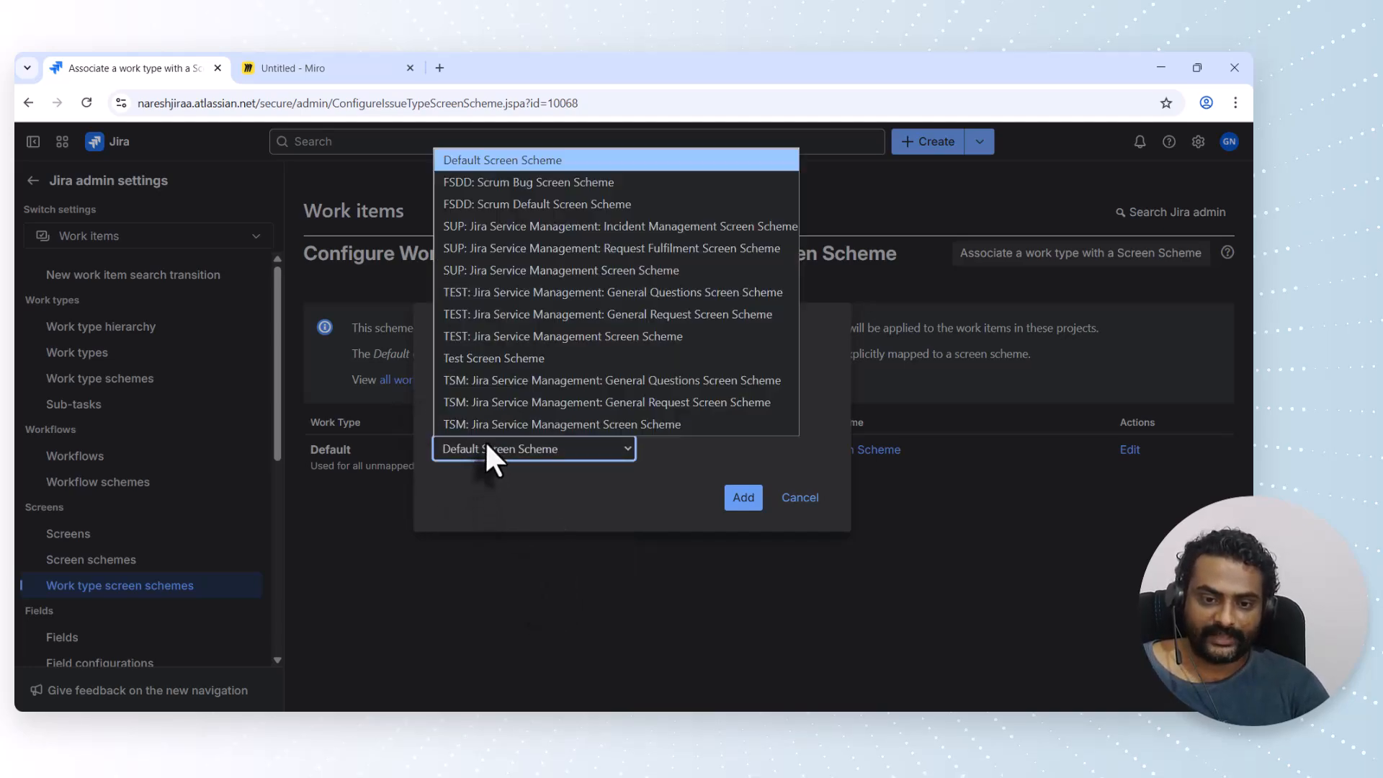
left_click(518, 360)
left_click(744, 497)
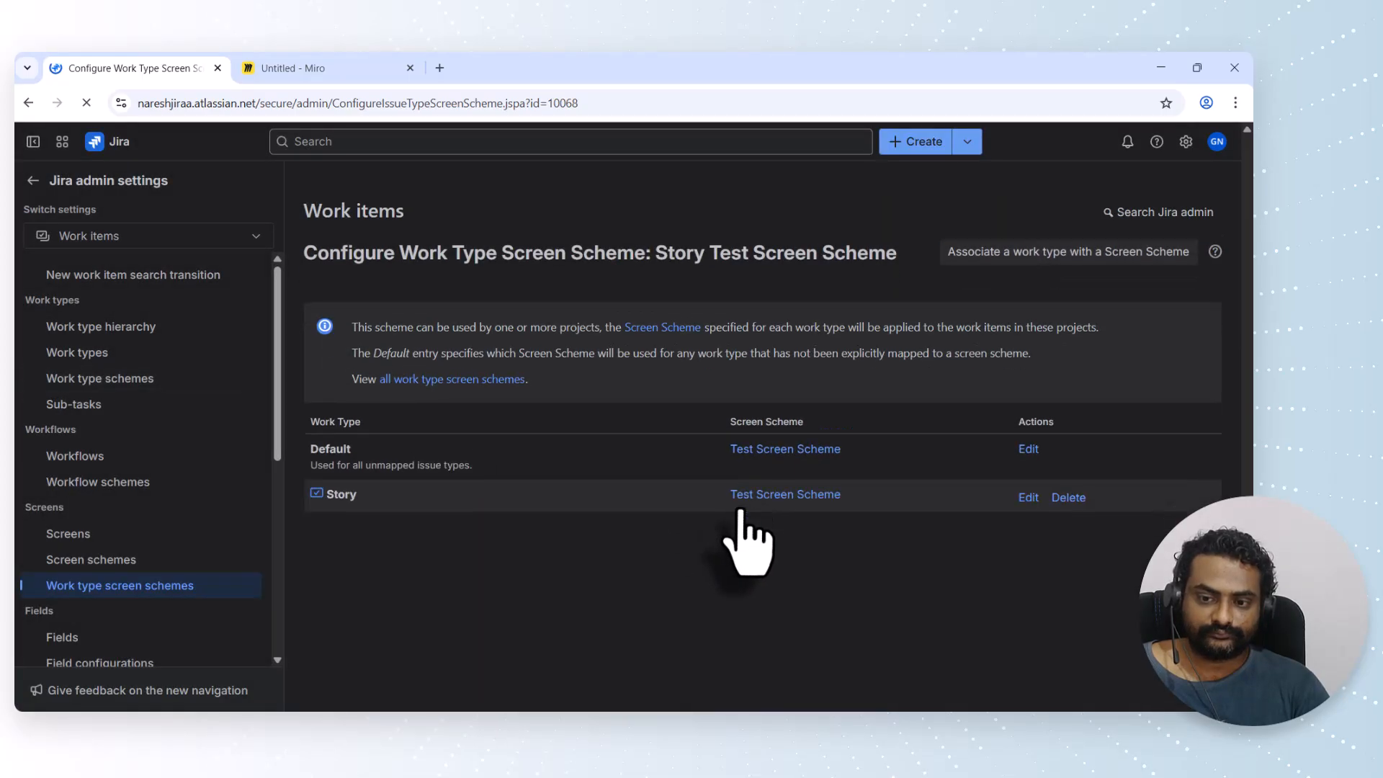
left_click_drag(358, 498, 324, 496)
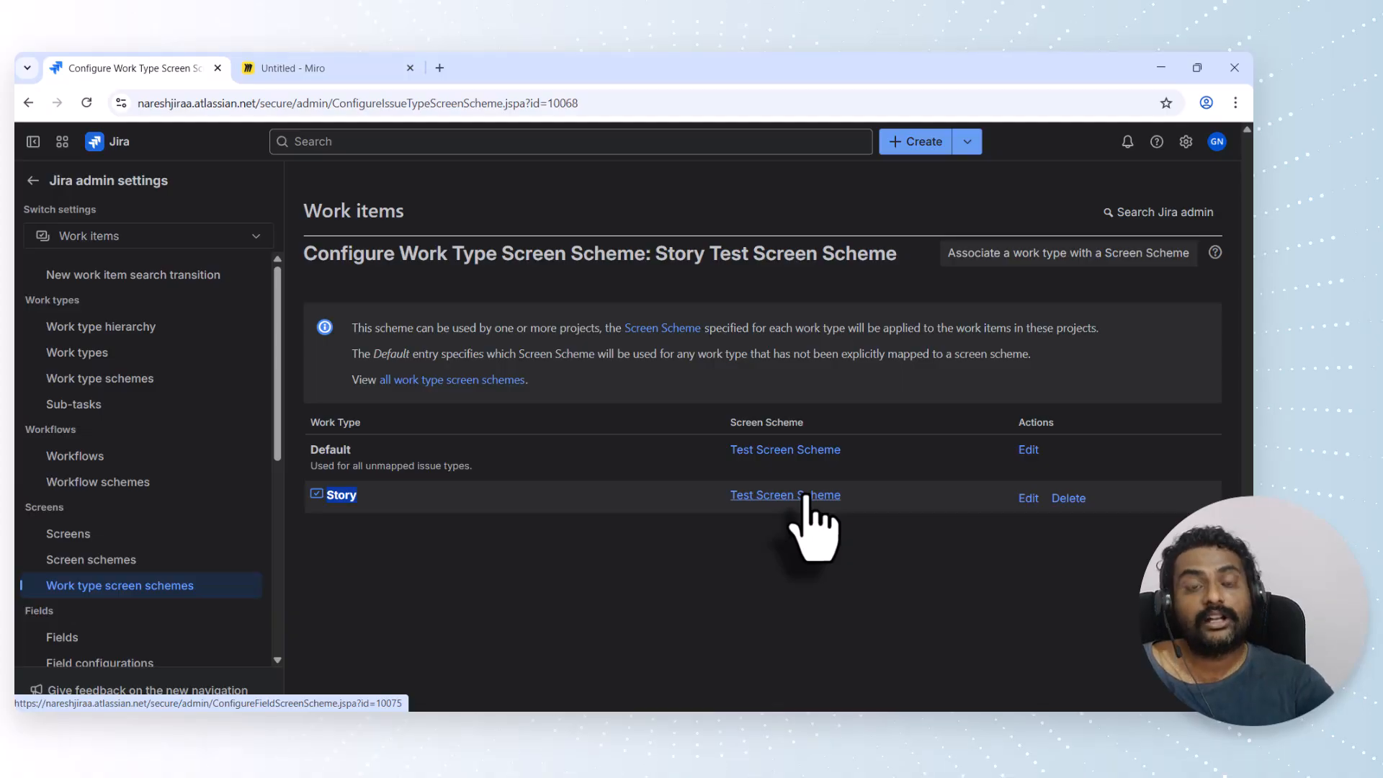
left_click(371, 513)
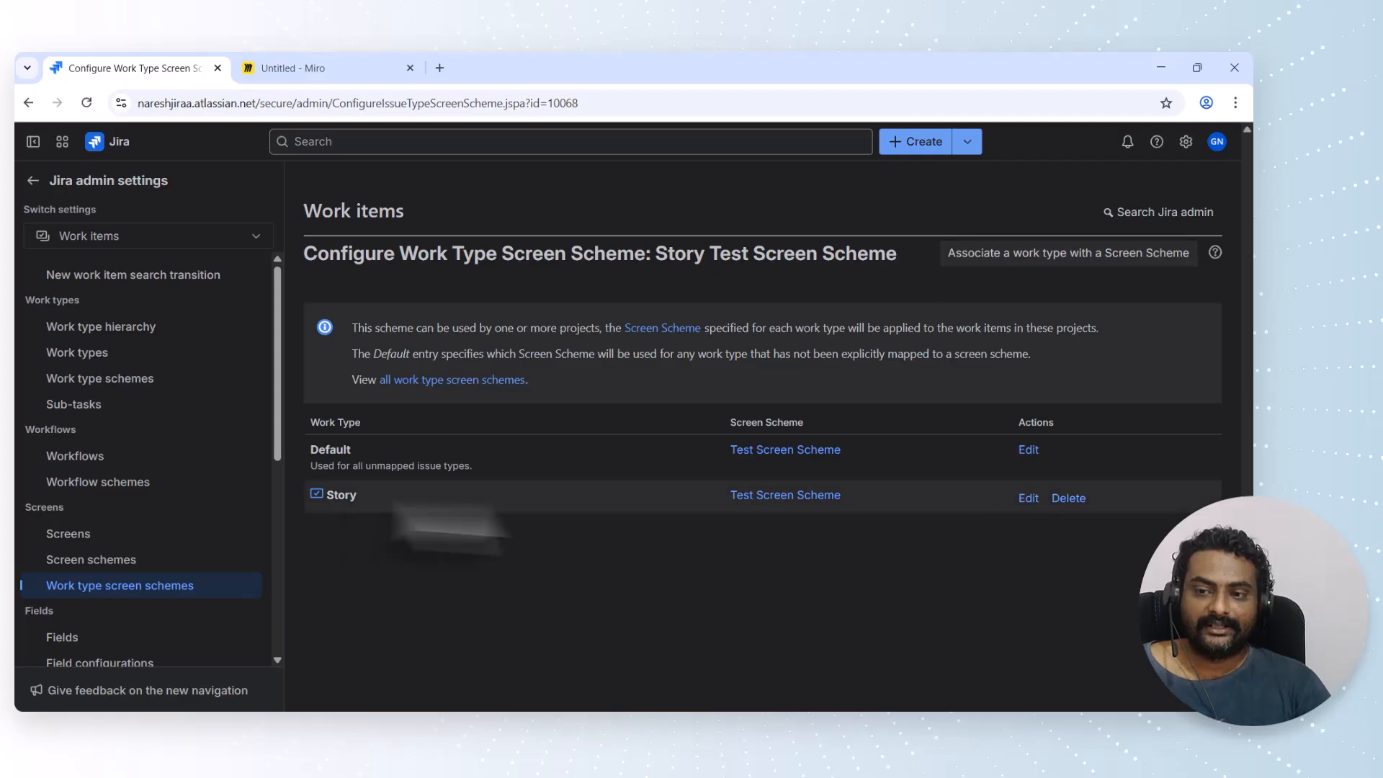
- Associate the Task work type with Test Screen Scheme in the same work type screen scheme
left_click(1070, 256)
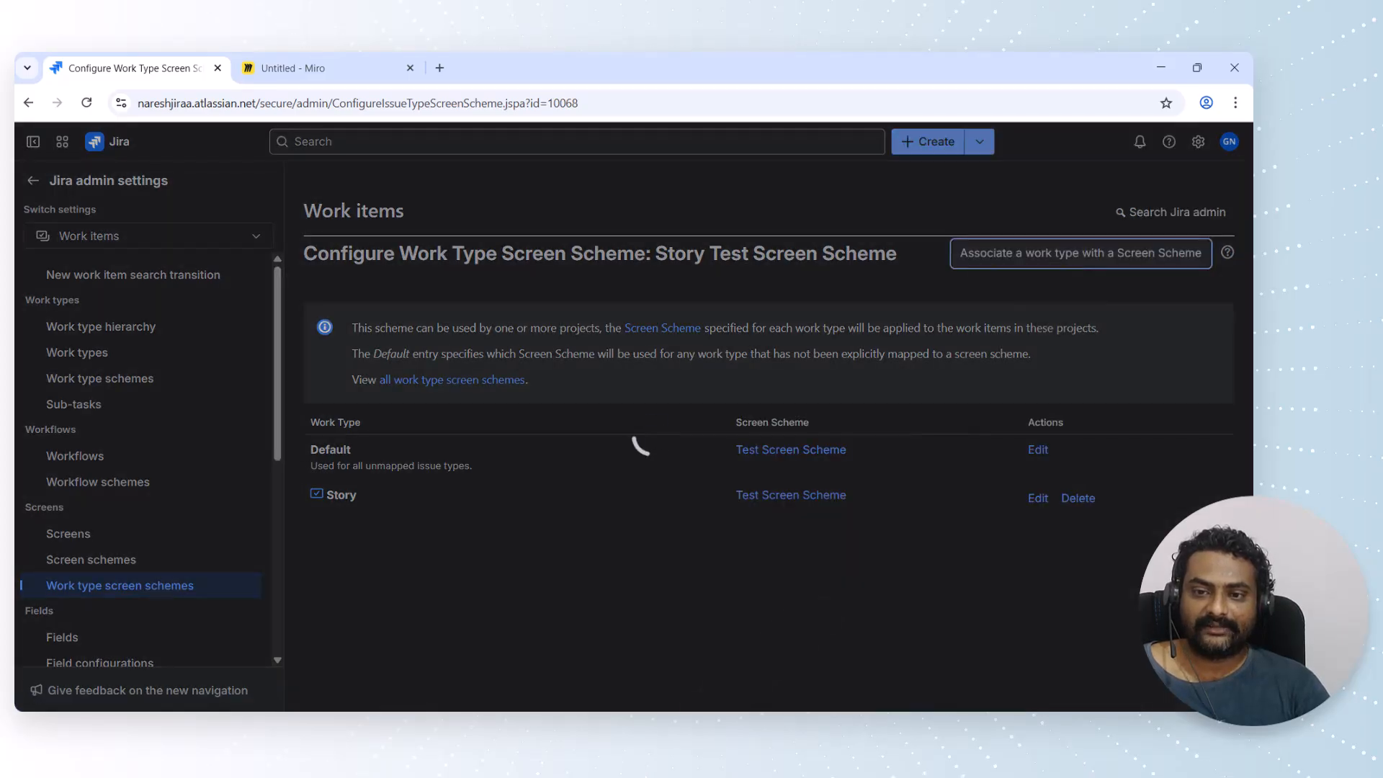
left_click(530, 400)
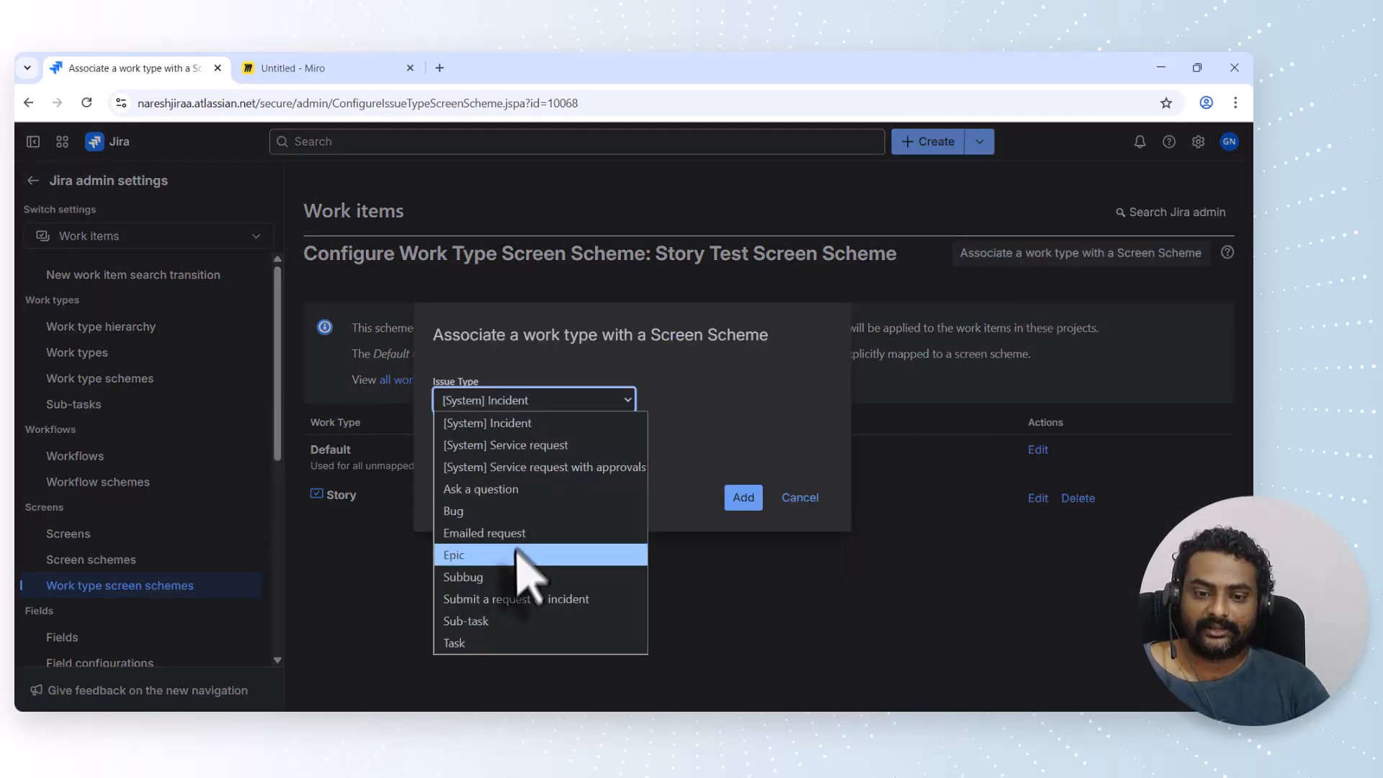
left_click(482, 642)
left_click(530, 449)
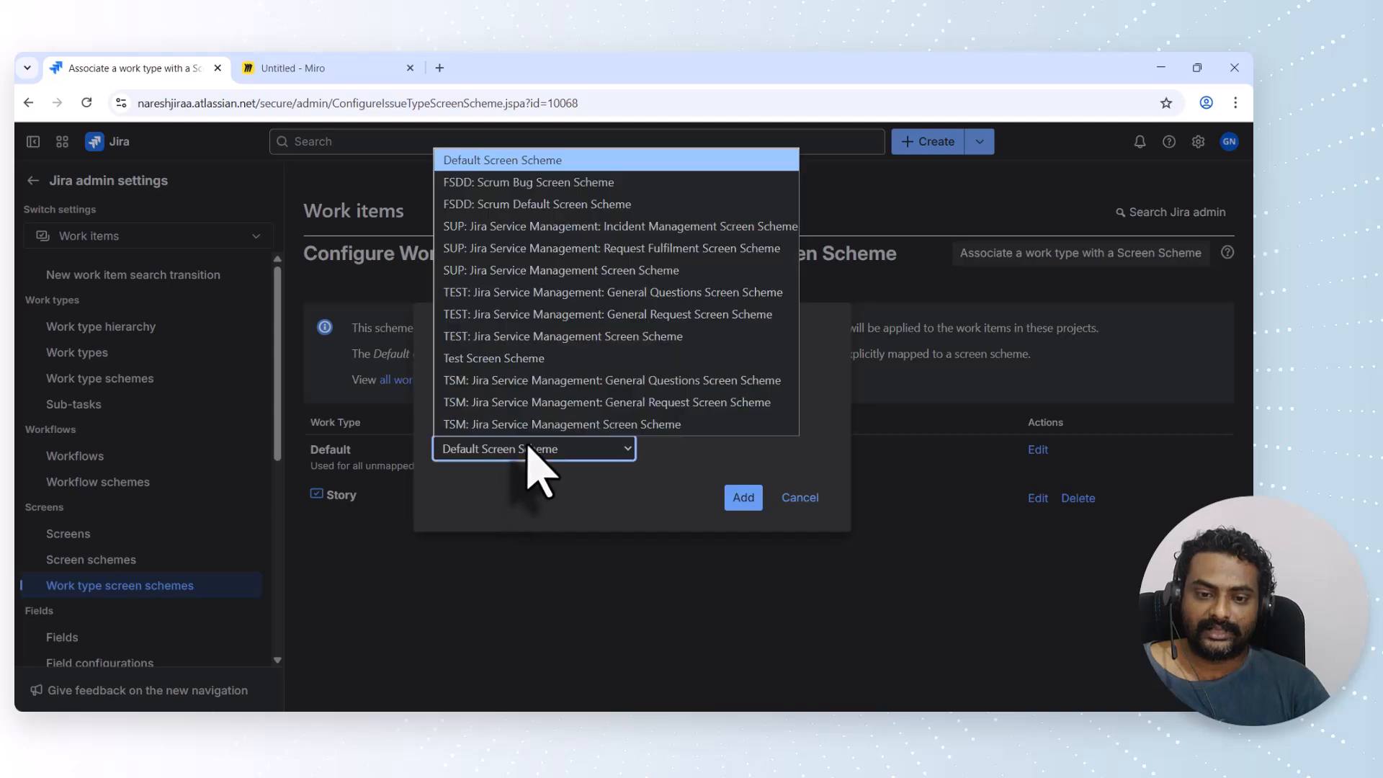
left_click(534, 358)
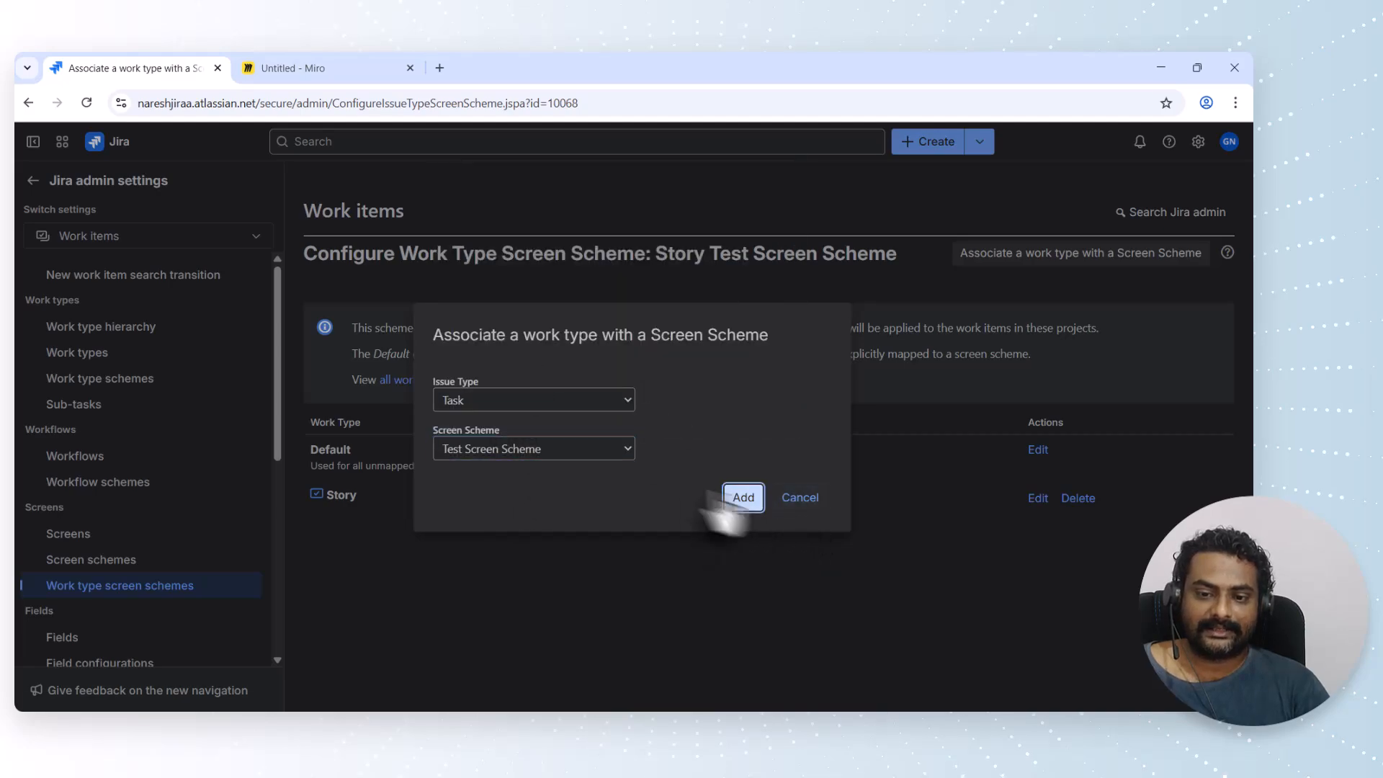
left_click(743, 497)
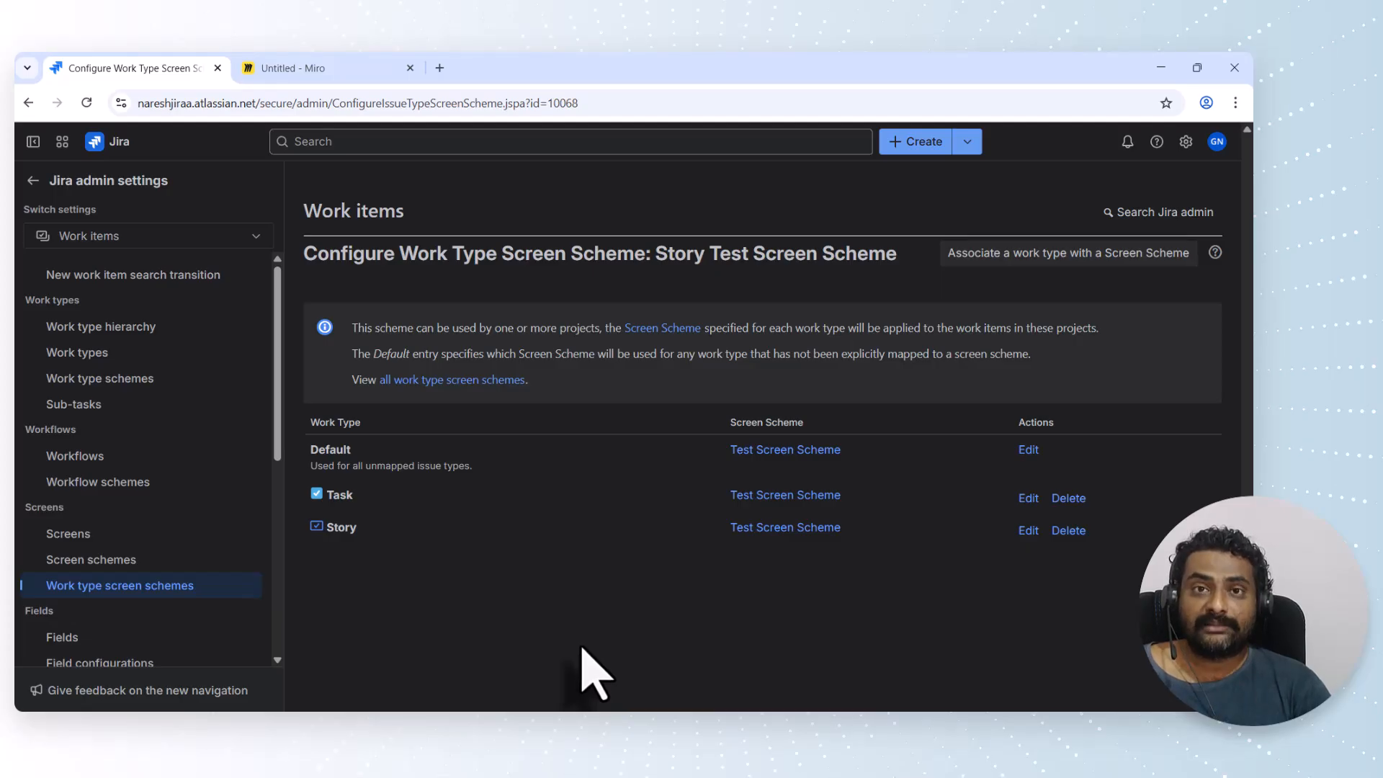
- Review the lists of screens, screen schemes and work type screen schemes, and look over the Jira admin settings options
left_click(71, 534)
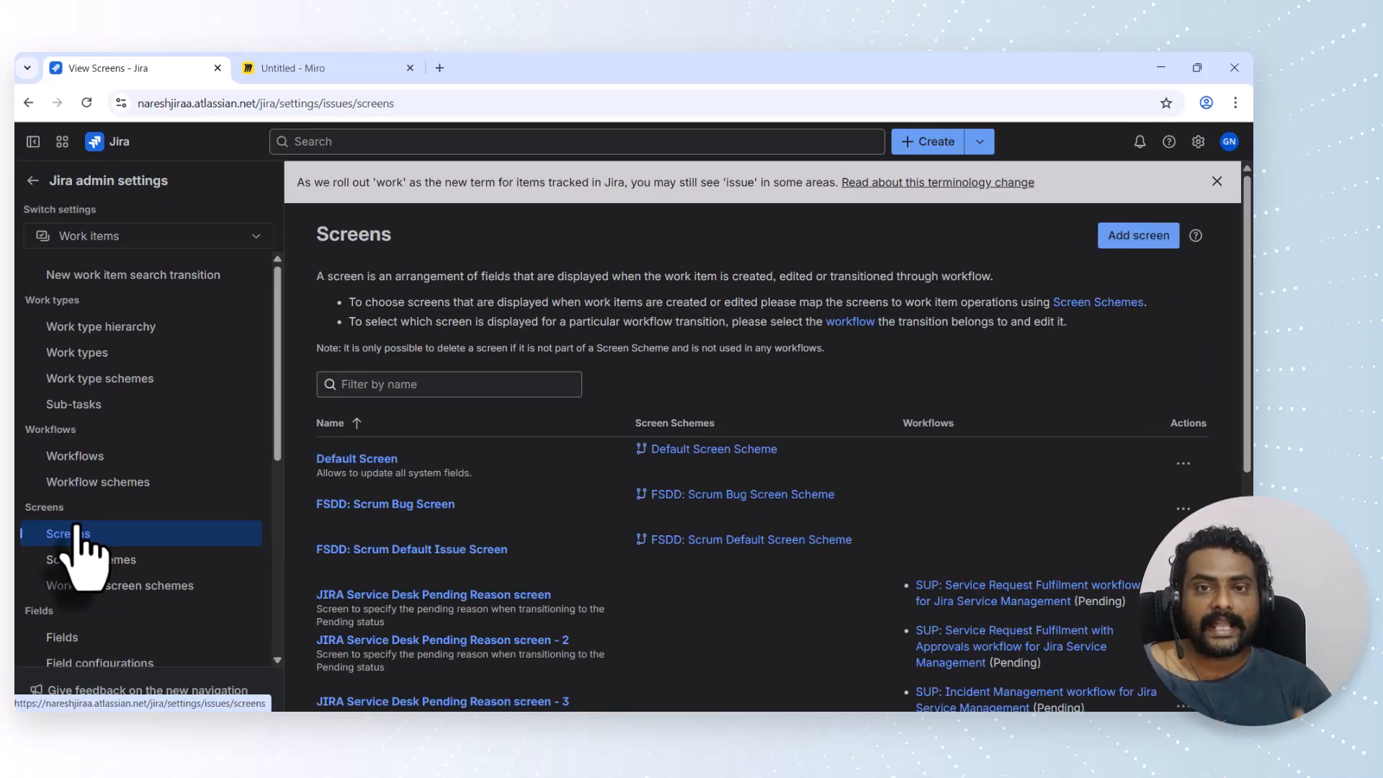
left_click(95, 568)
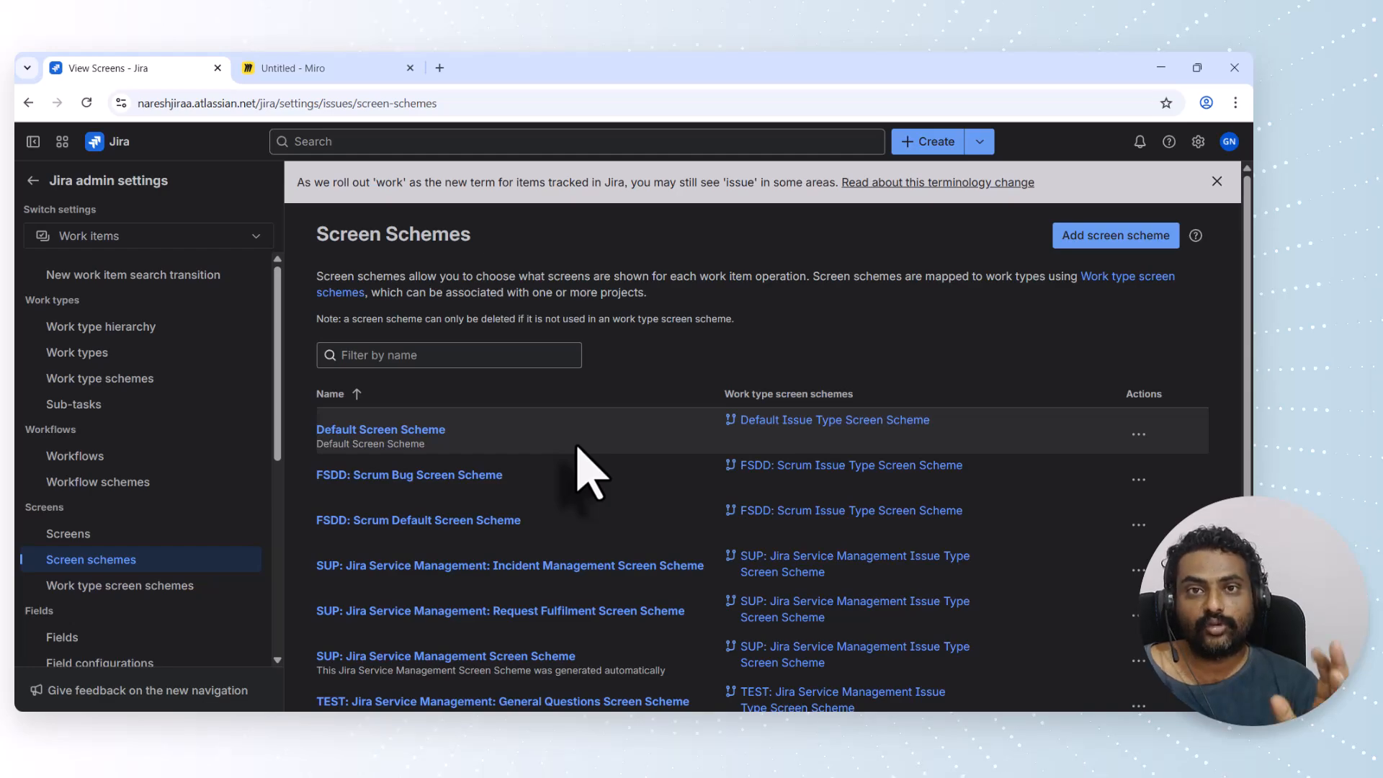
left_click(101, 587)
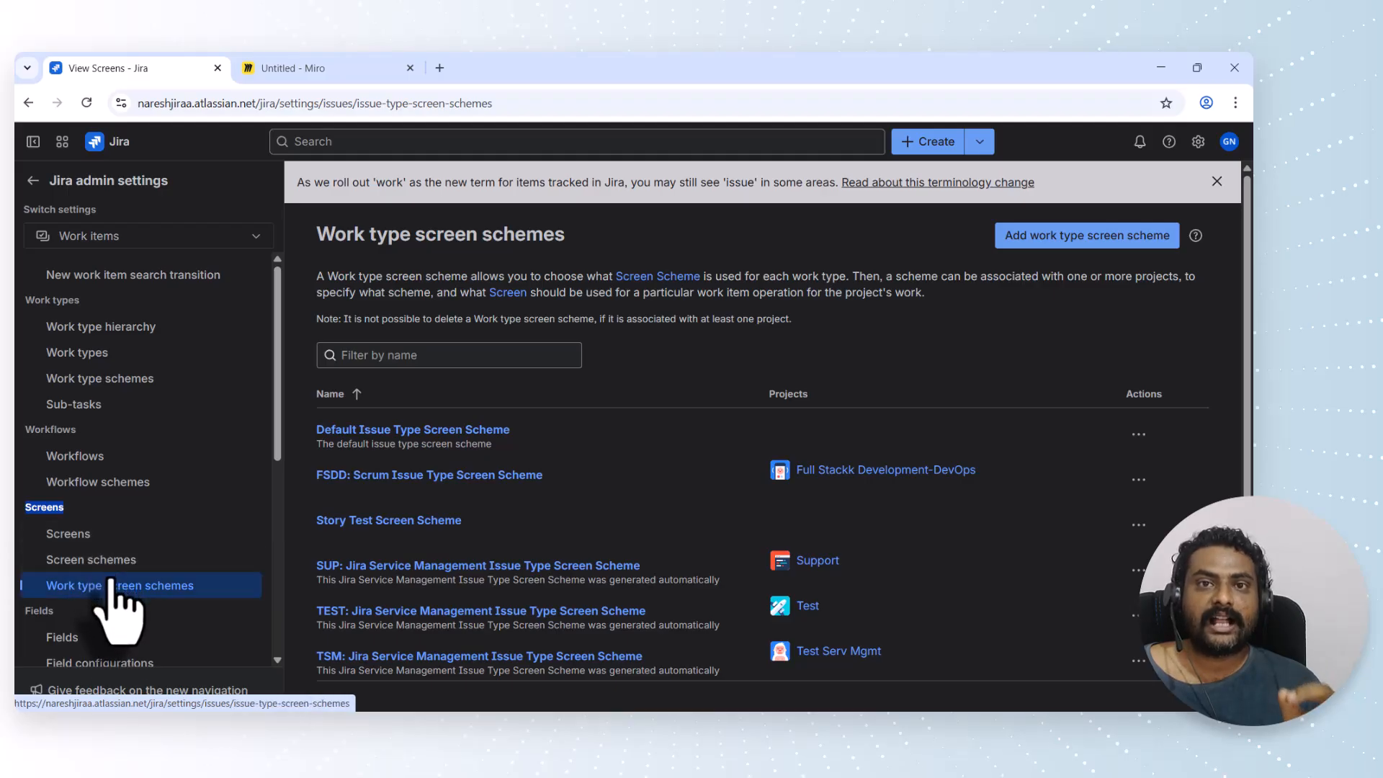
left_click(1199, 142)
left_click_drag(893, 292, 852, 292)
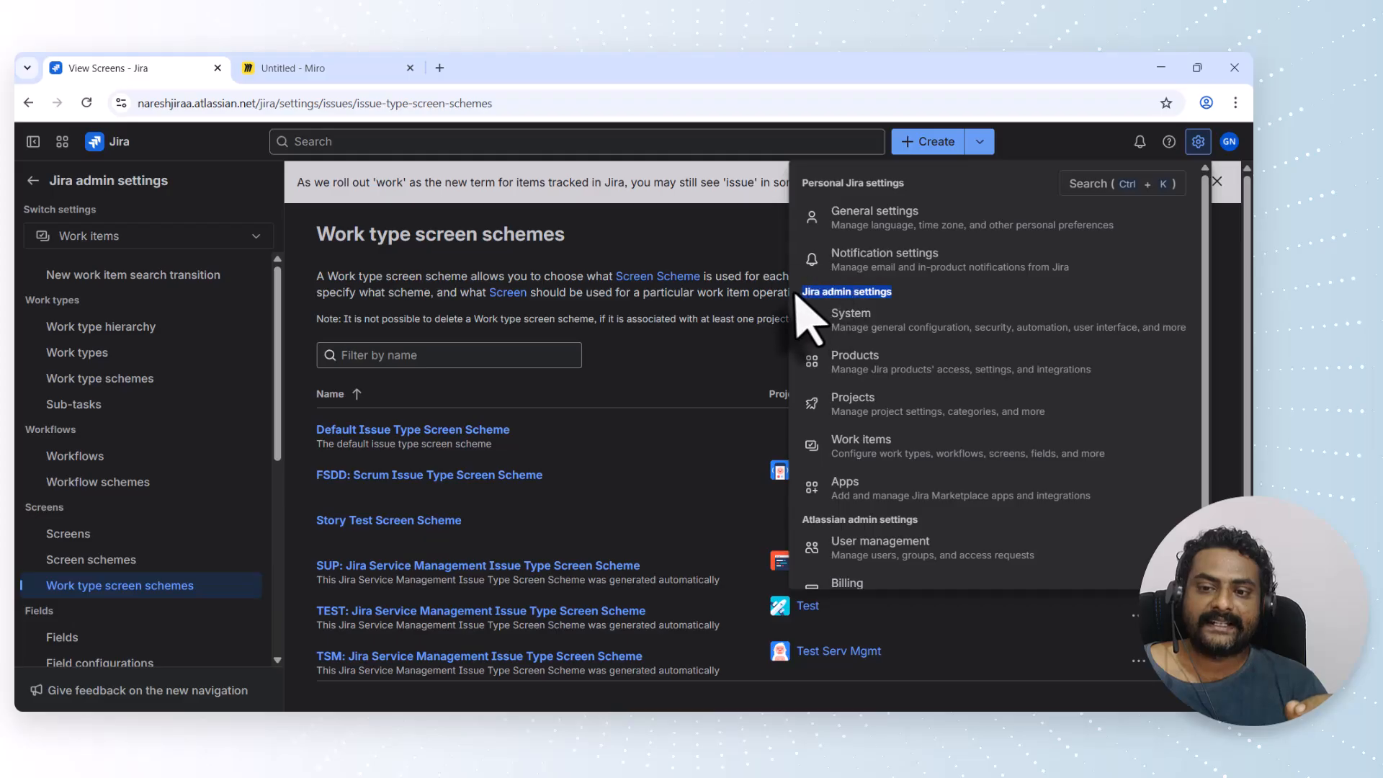
left_click(909, 283)
- Open the work item screens configuration in the settings of the Full Stackk Development-DevOps project
left_click(117, 144)
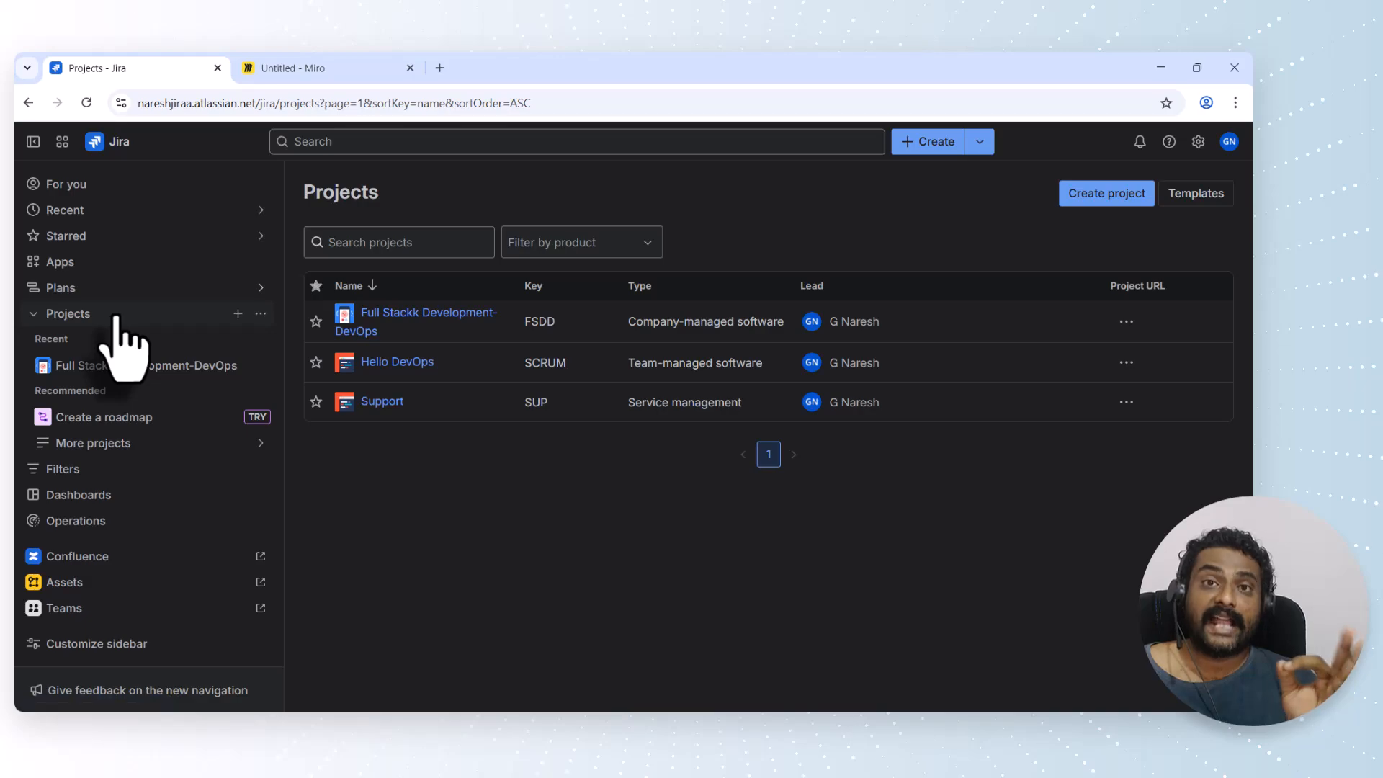
left_click(408, 317)
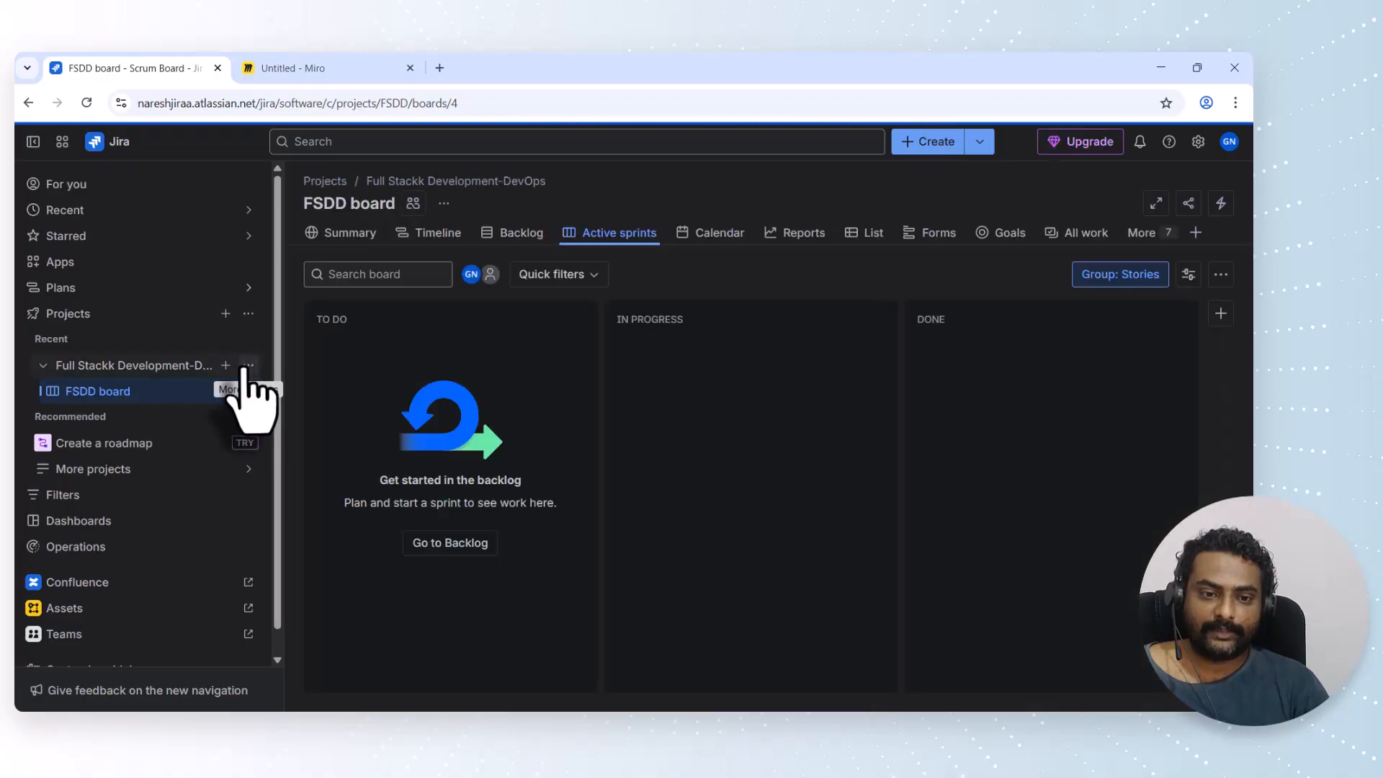
left_click(248, 365)
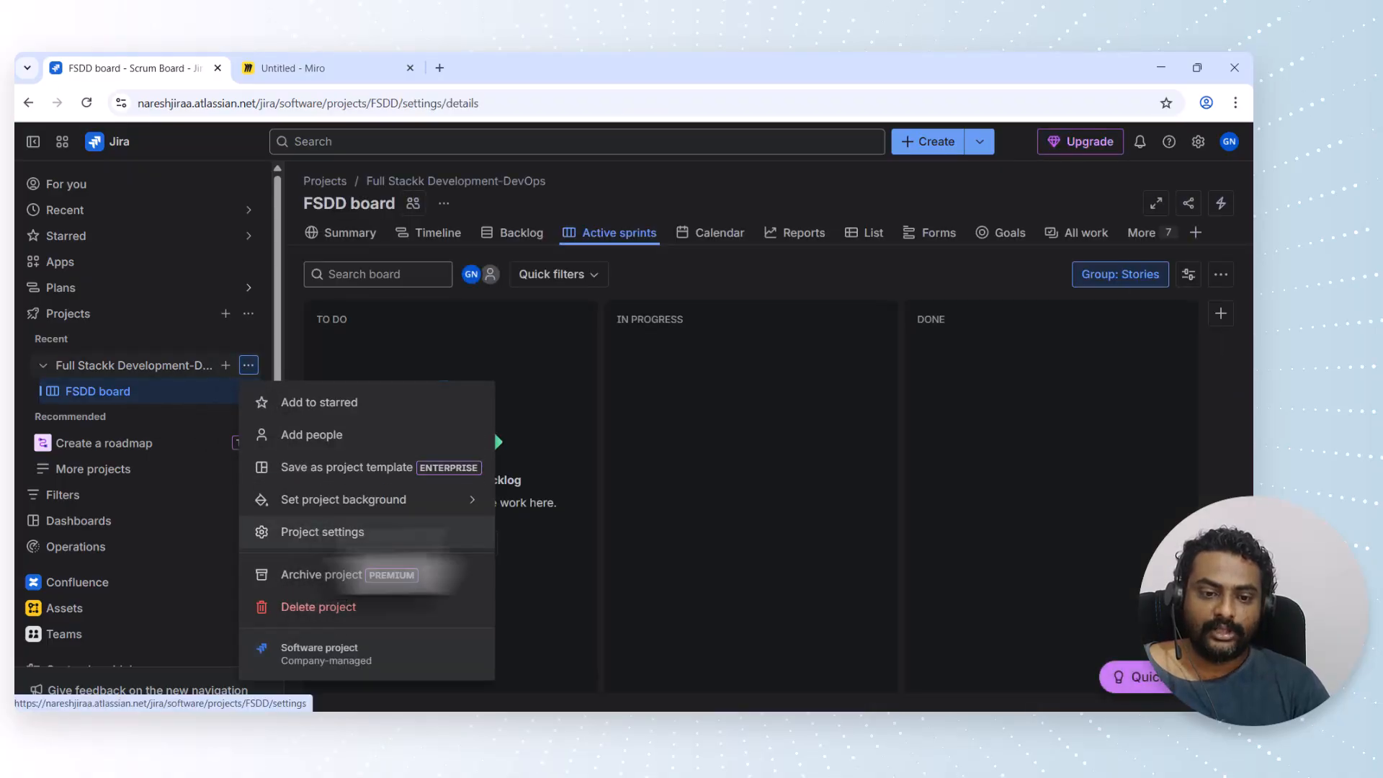
left_click(320, 533)
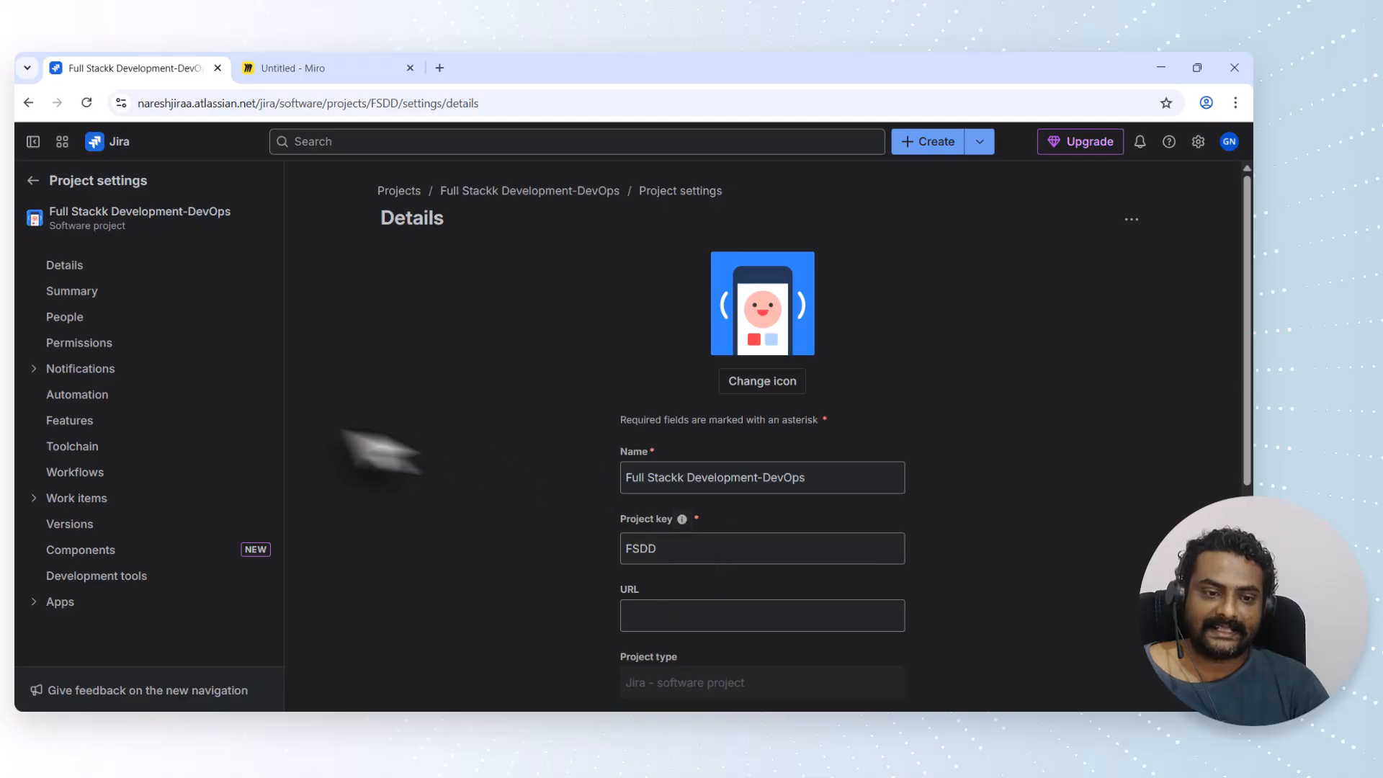
left_click(81, 498)
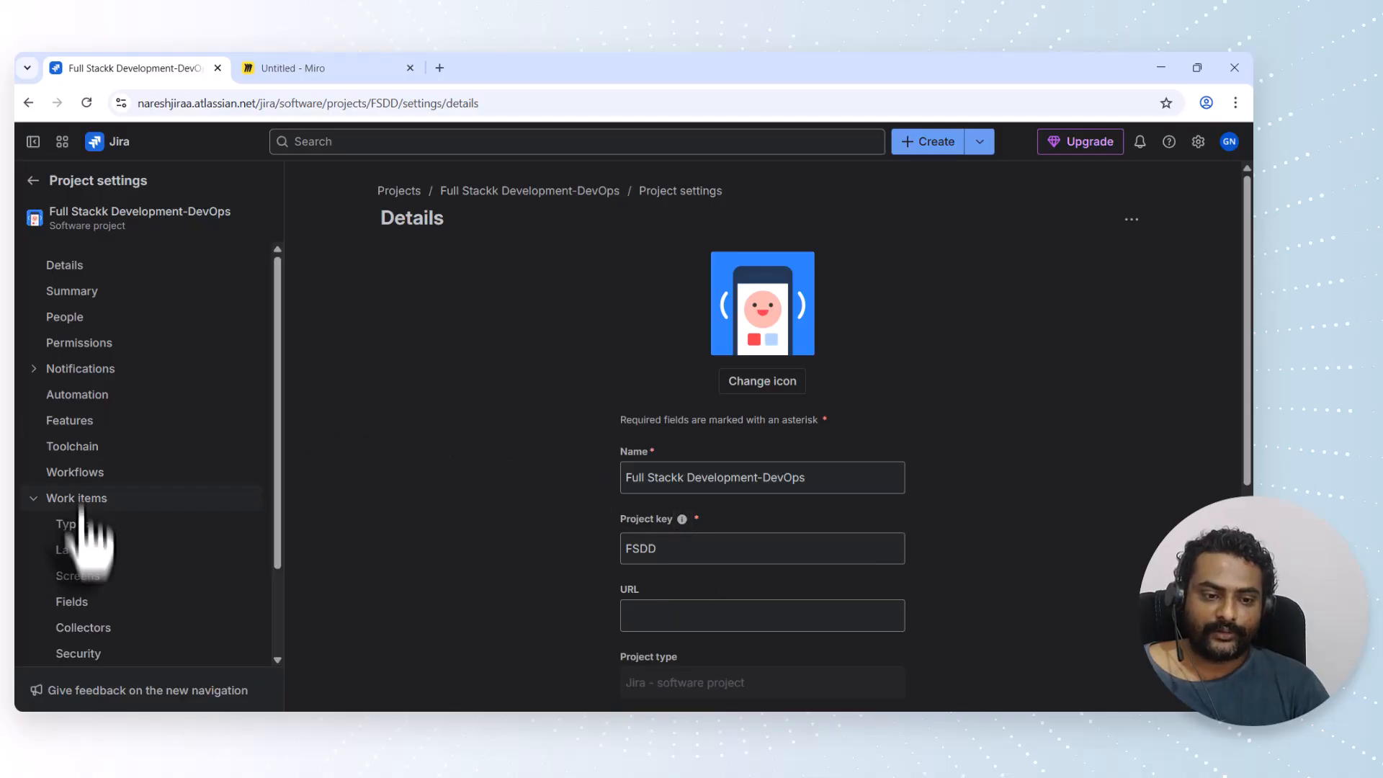
left_click(80, 580)
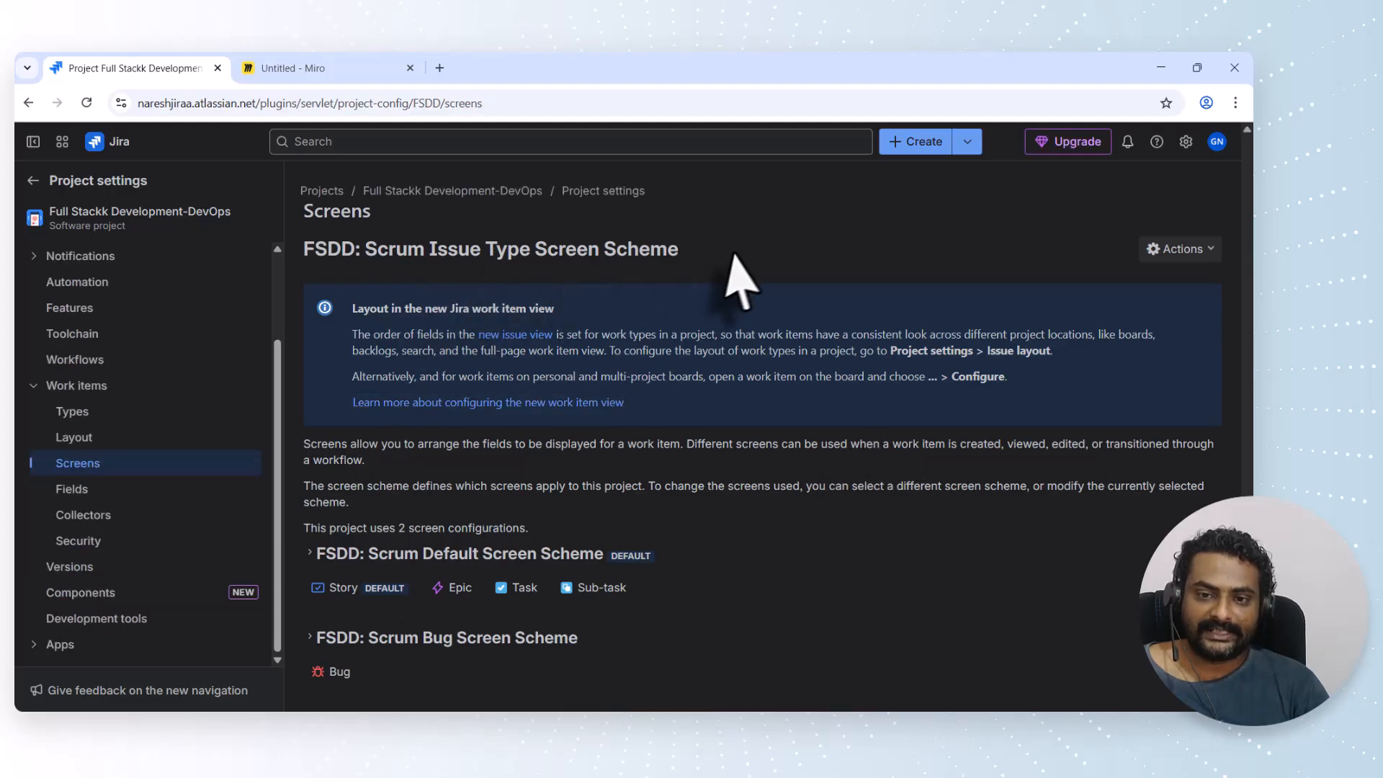
- Examine the project's assigned work type screen scheme and the operation-to-screen mappings of FSDD: Scrum Default Screen Scheme
left_click_drag(726, 263, 631, 260)
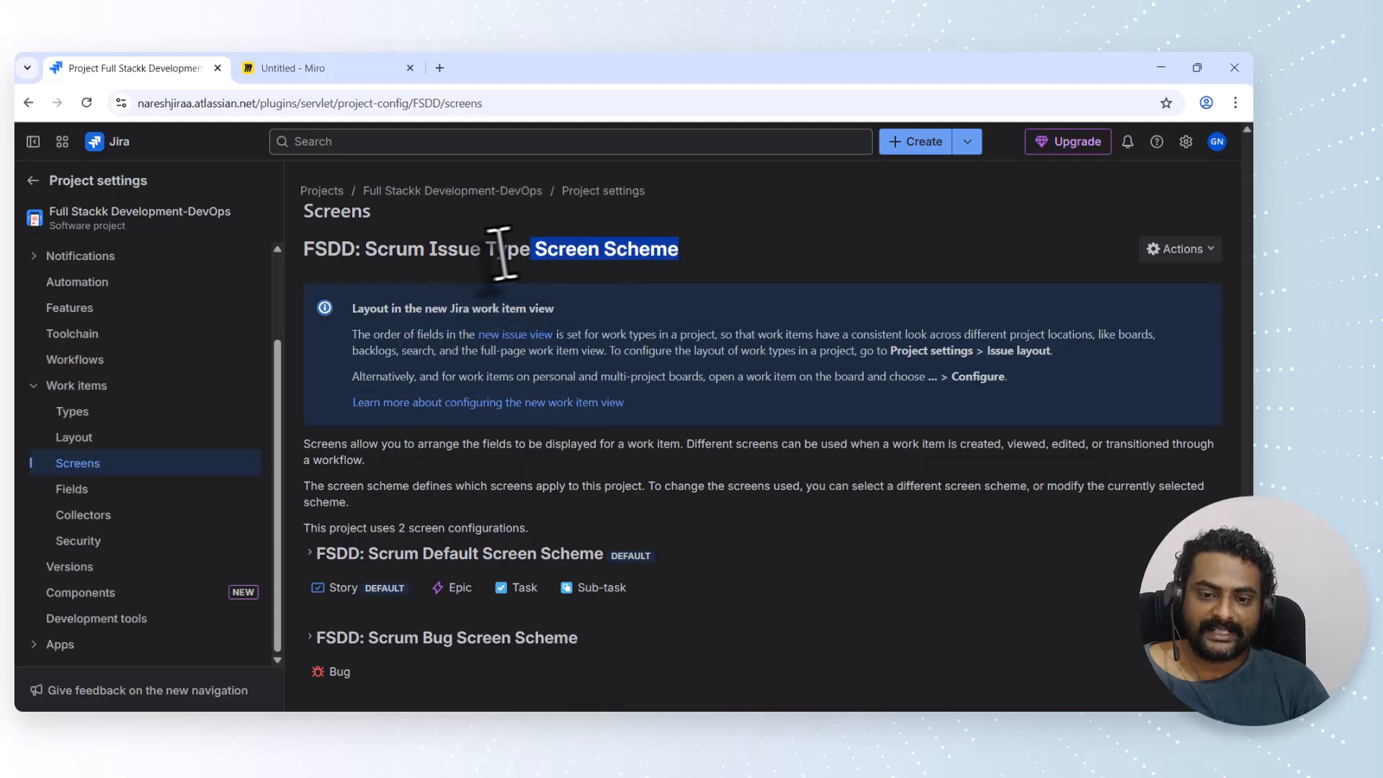
left_click_drag(502, 252, 302, 243)
left_click(769, 232)
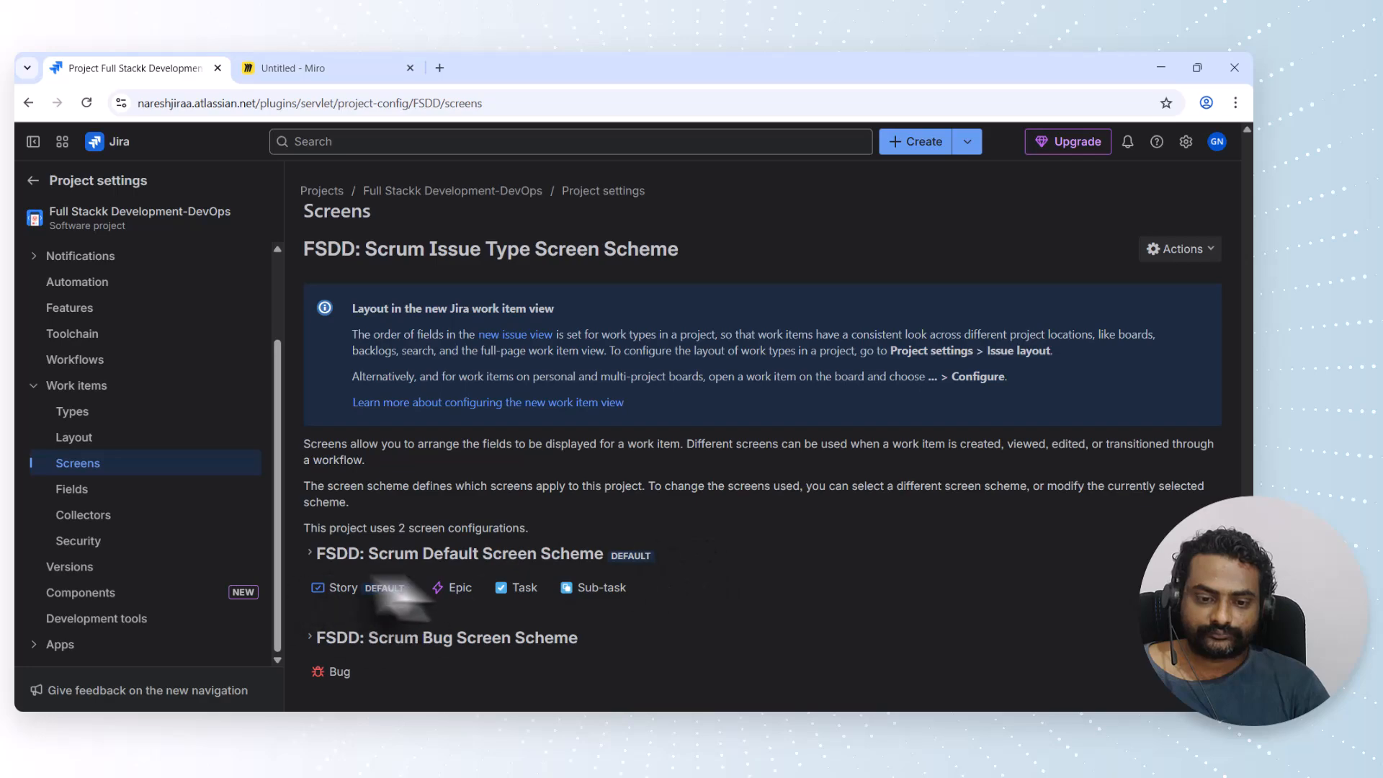
left_click(565, 556)
scroll(619, 569, "down", 2)
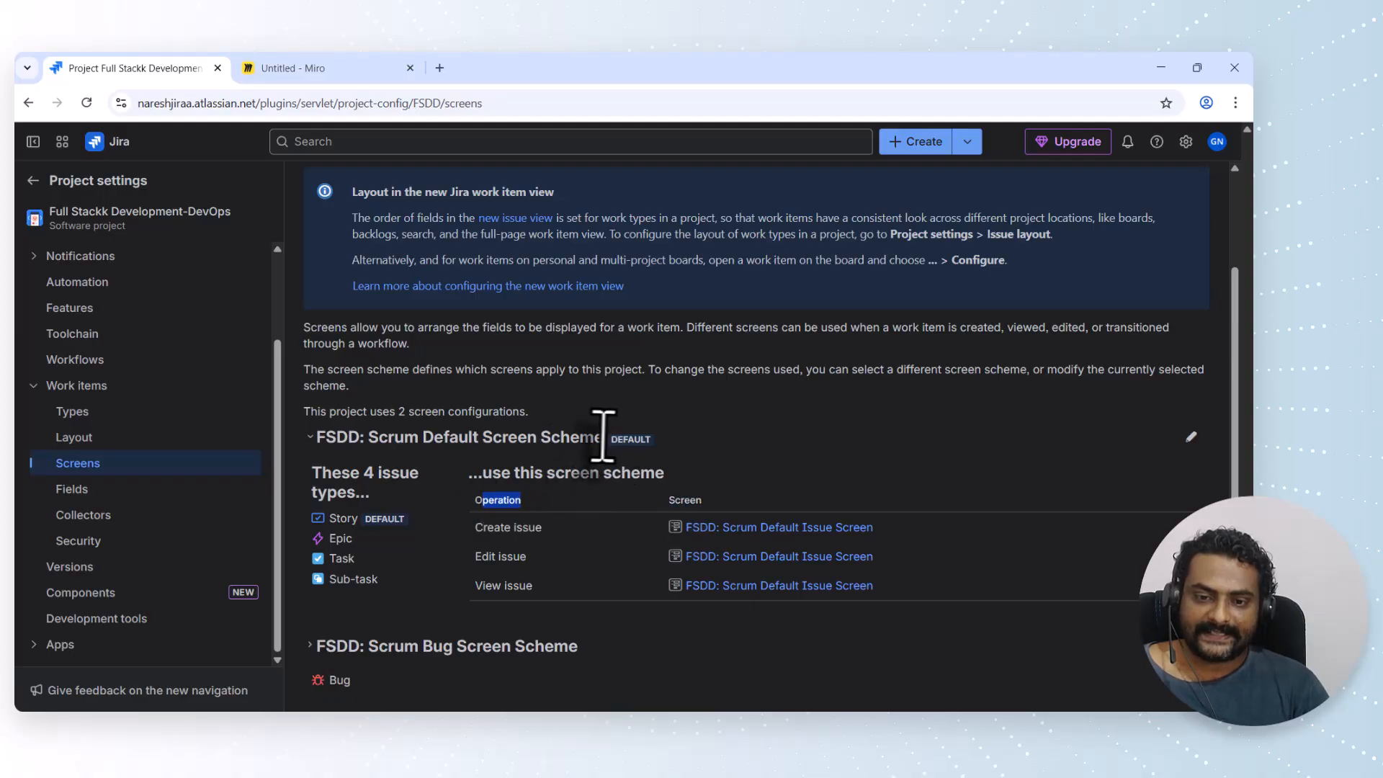
left_click_drag(603, 436, 497, 441)
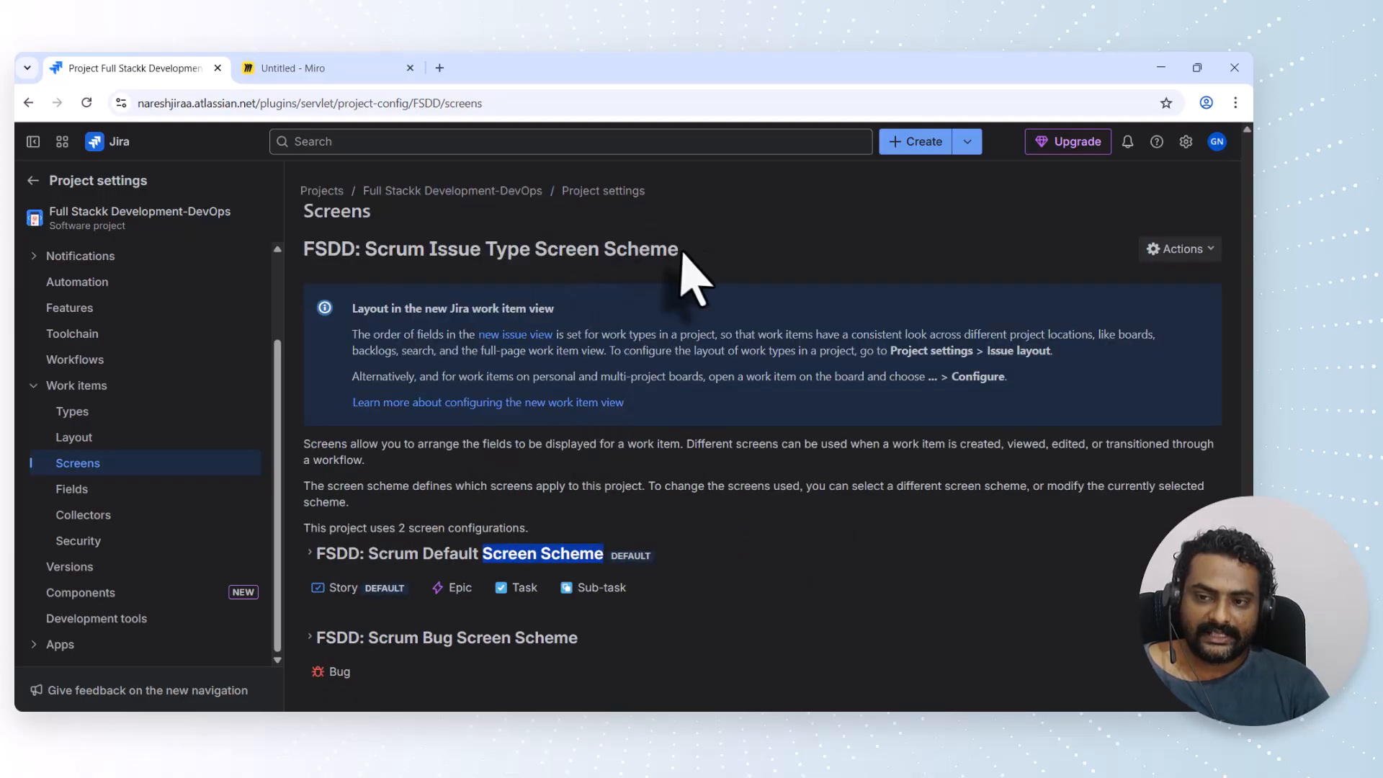
- View the issue type screen schemes available for association with the project, and return to its screens configuration
left_click(1198, 248)
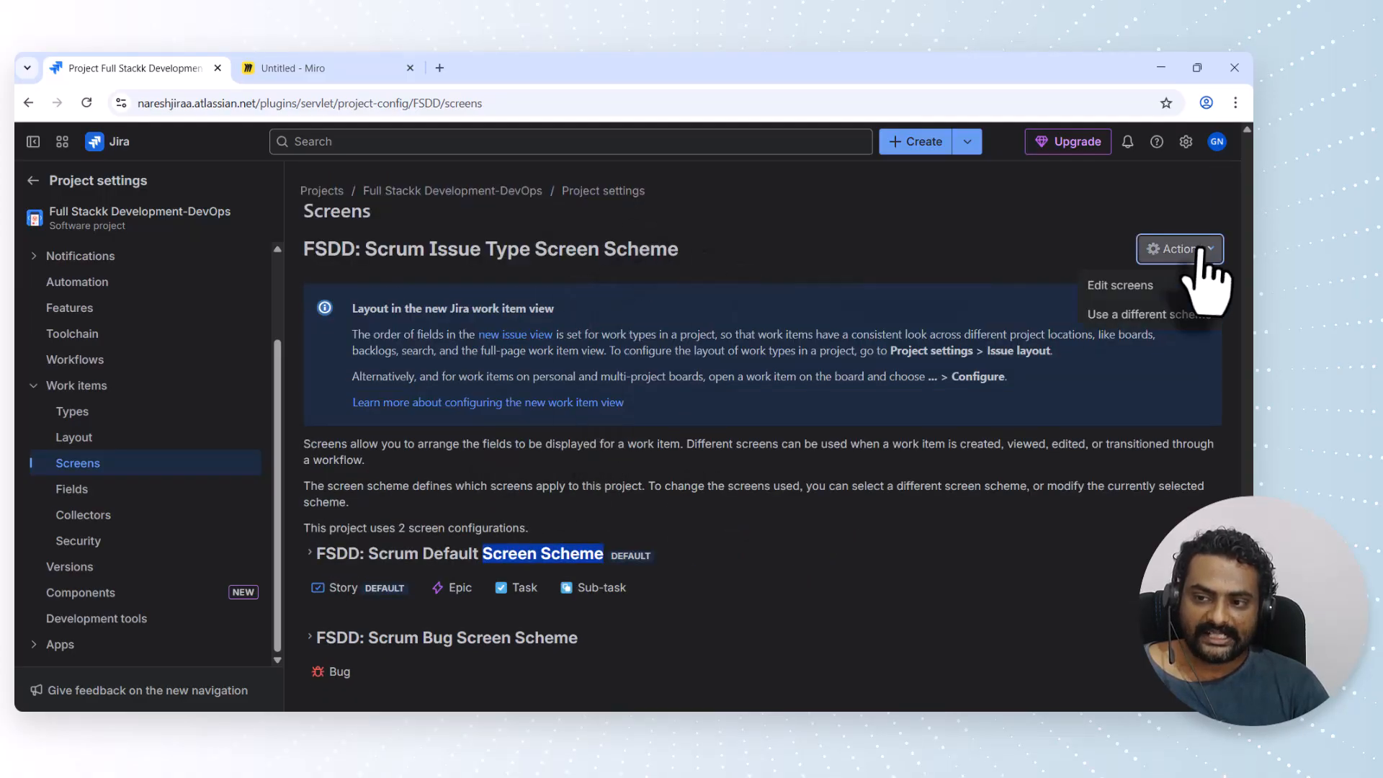
left_click(1145, 315)
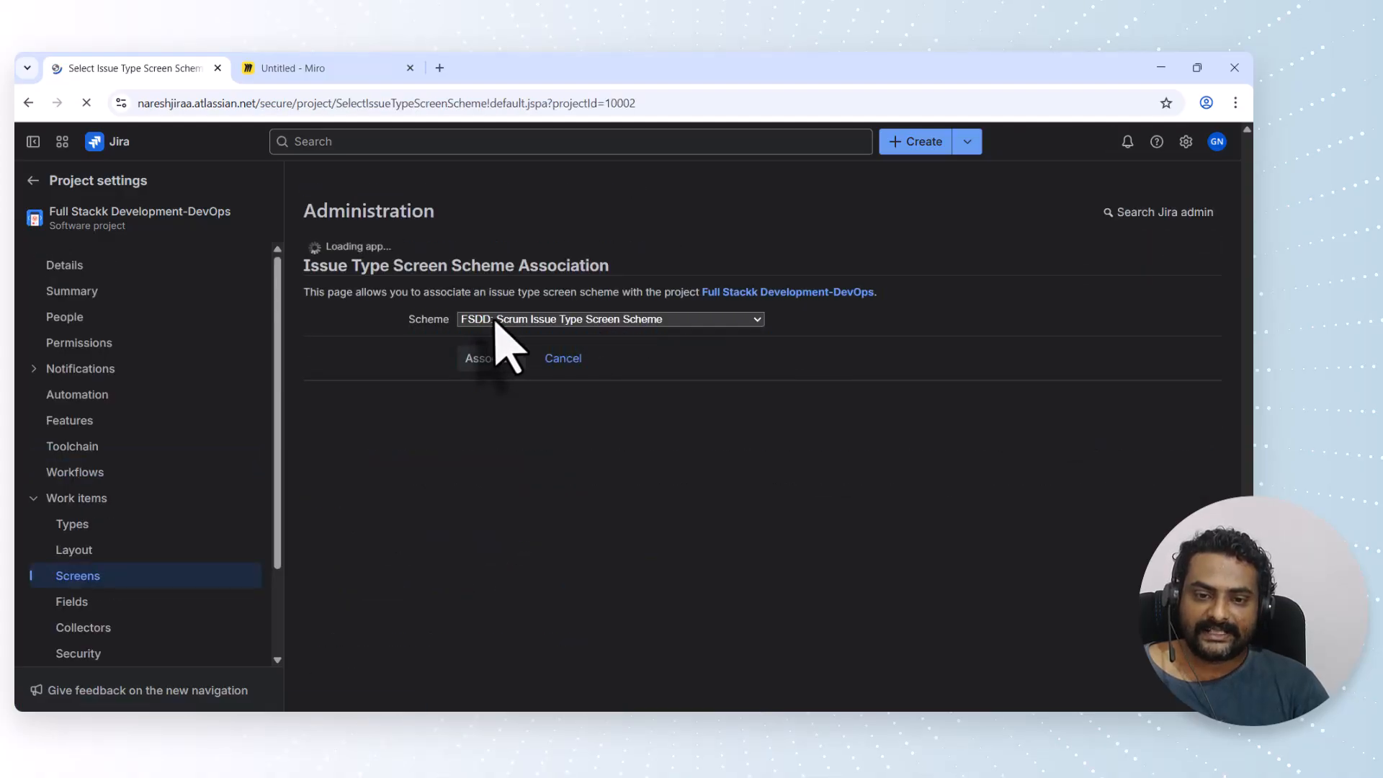
left_click(496, 320)
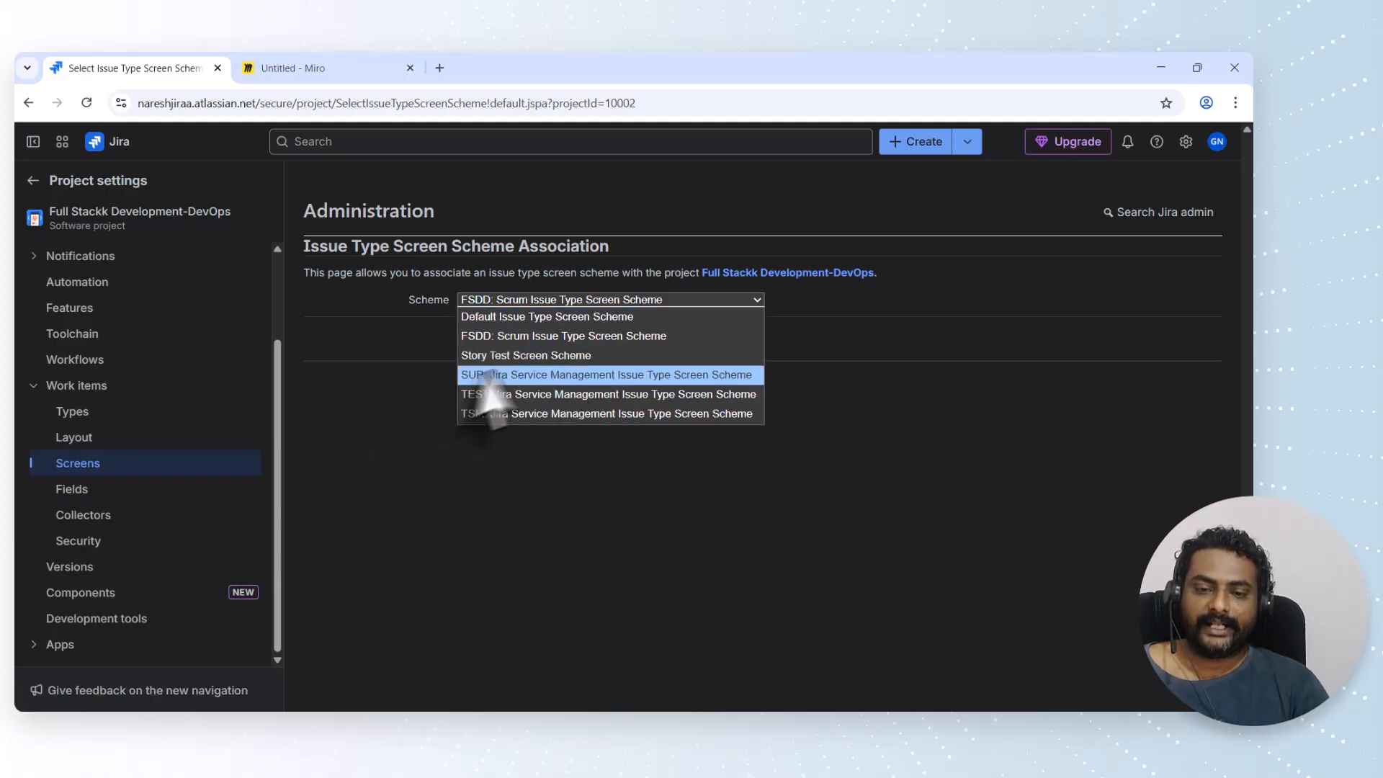
left_click(346, 366)
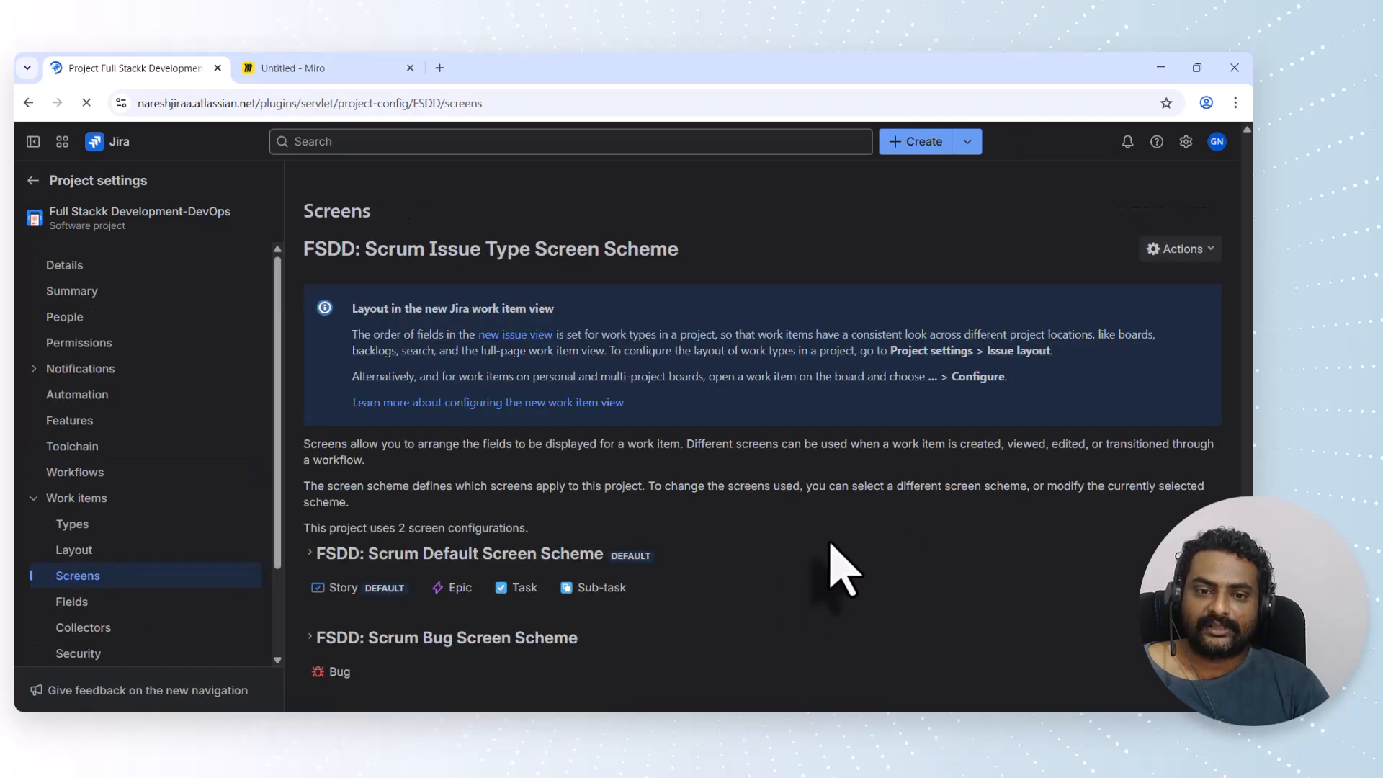
- Compare the project's FSDD: Scrum Issue Type Screen Scheme with the default screen scheme listed under it
scroll(53, 587, "down", 2)
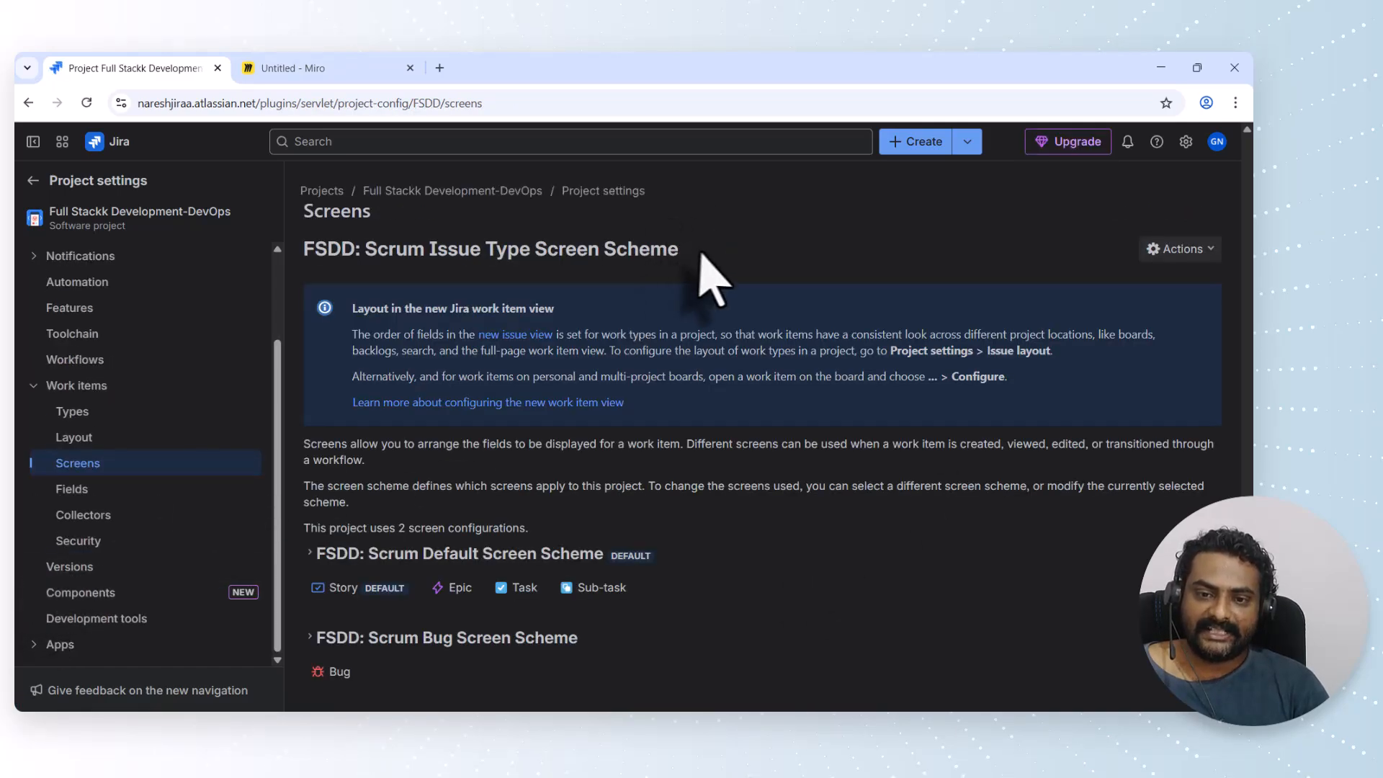
left_click_drag(699, 254, 426, 260)
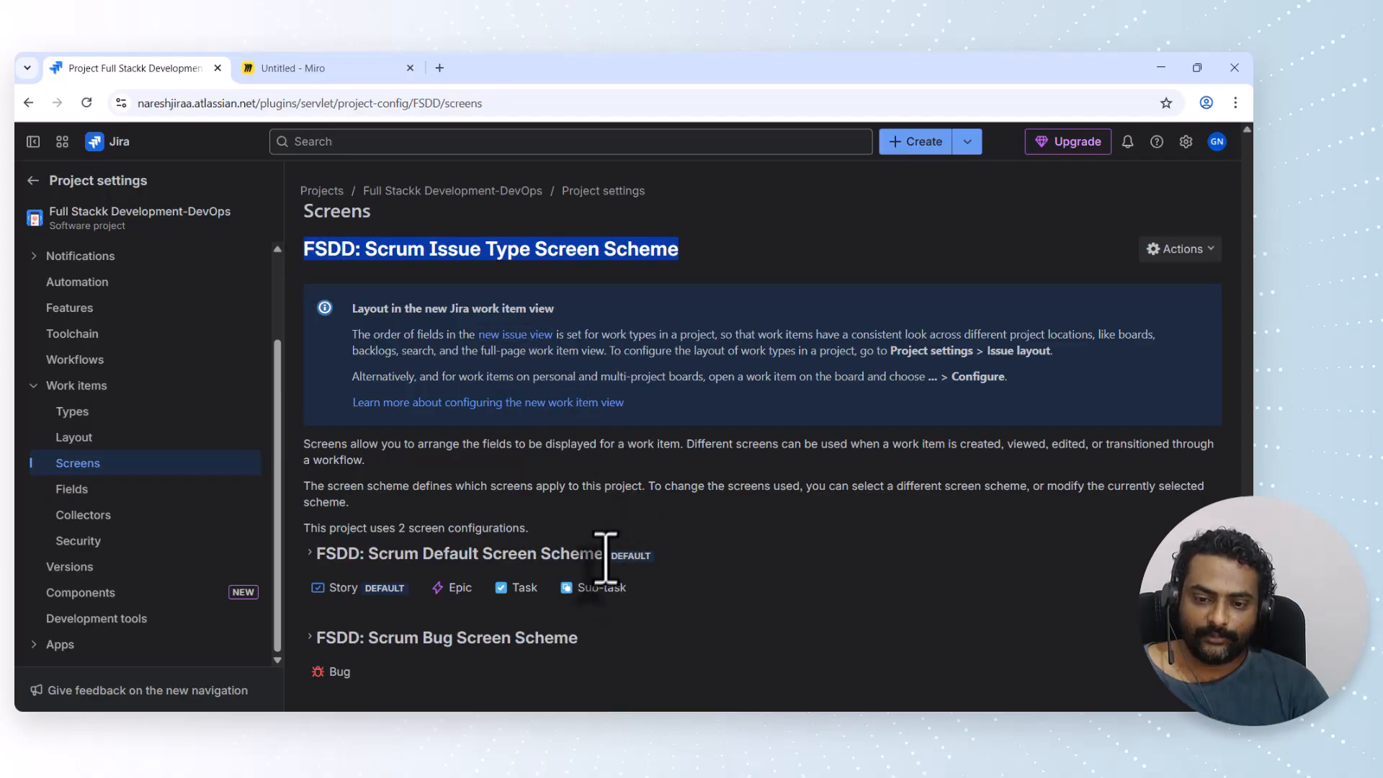
left_click_drag(602, 557, 336, 569)
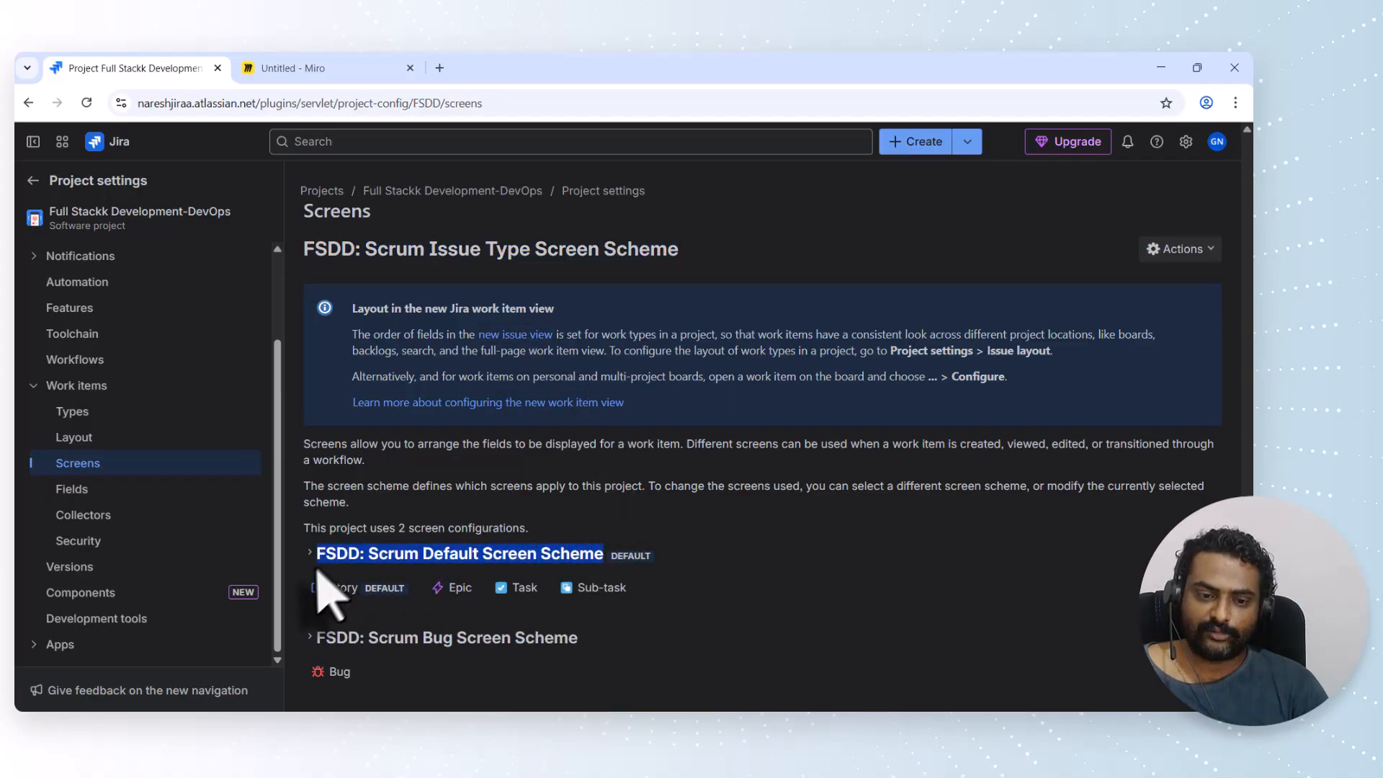
- Expand FSDD: Scrum Default Screen Scheme and examine the screen assigned to its Create issue operation
left_click(312, 555)
scroll(551, 580, "down", 2)
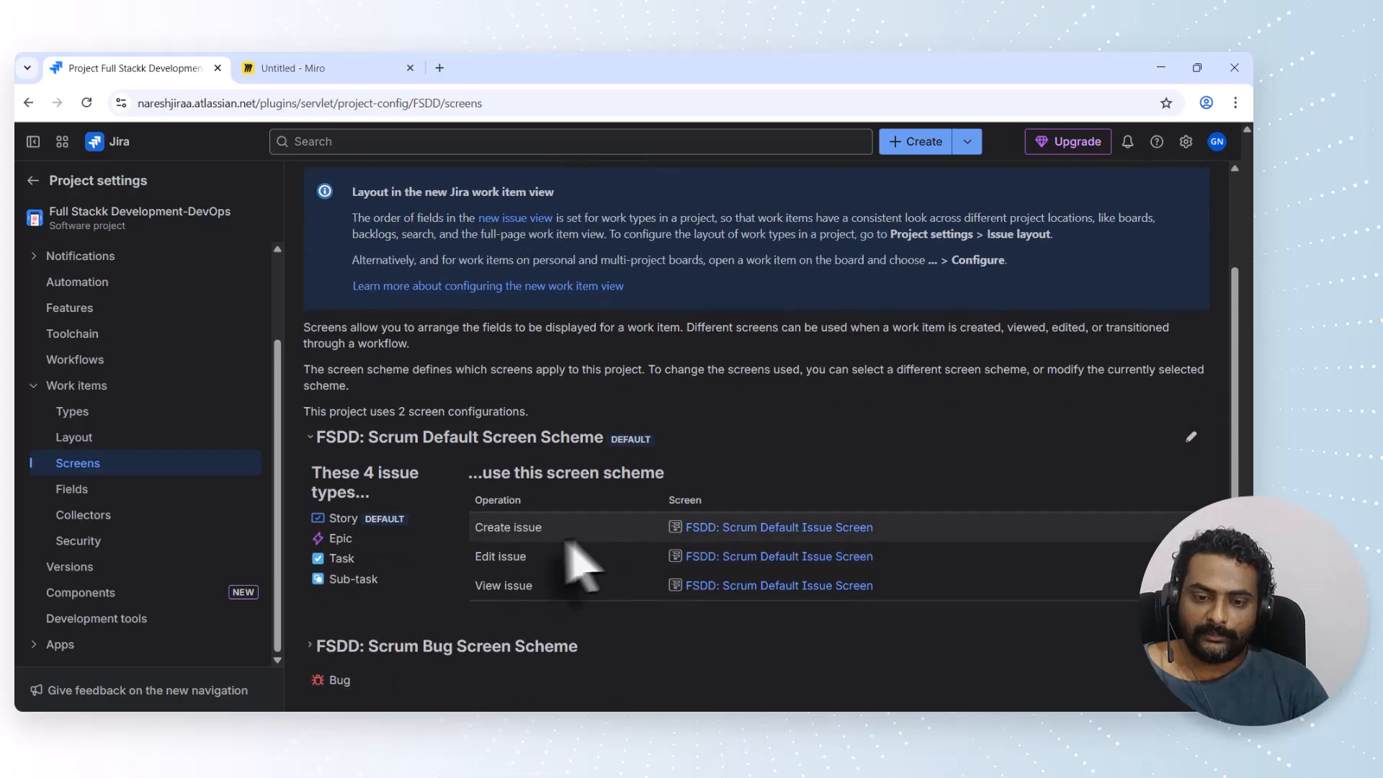
left_click_drag(559, 529, 328, 559)
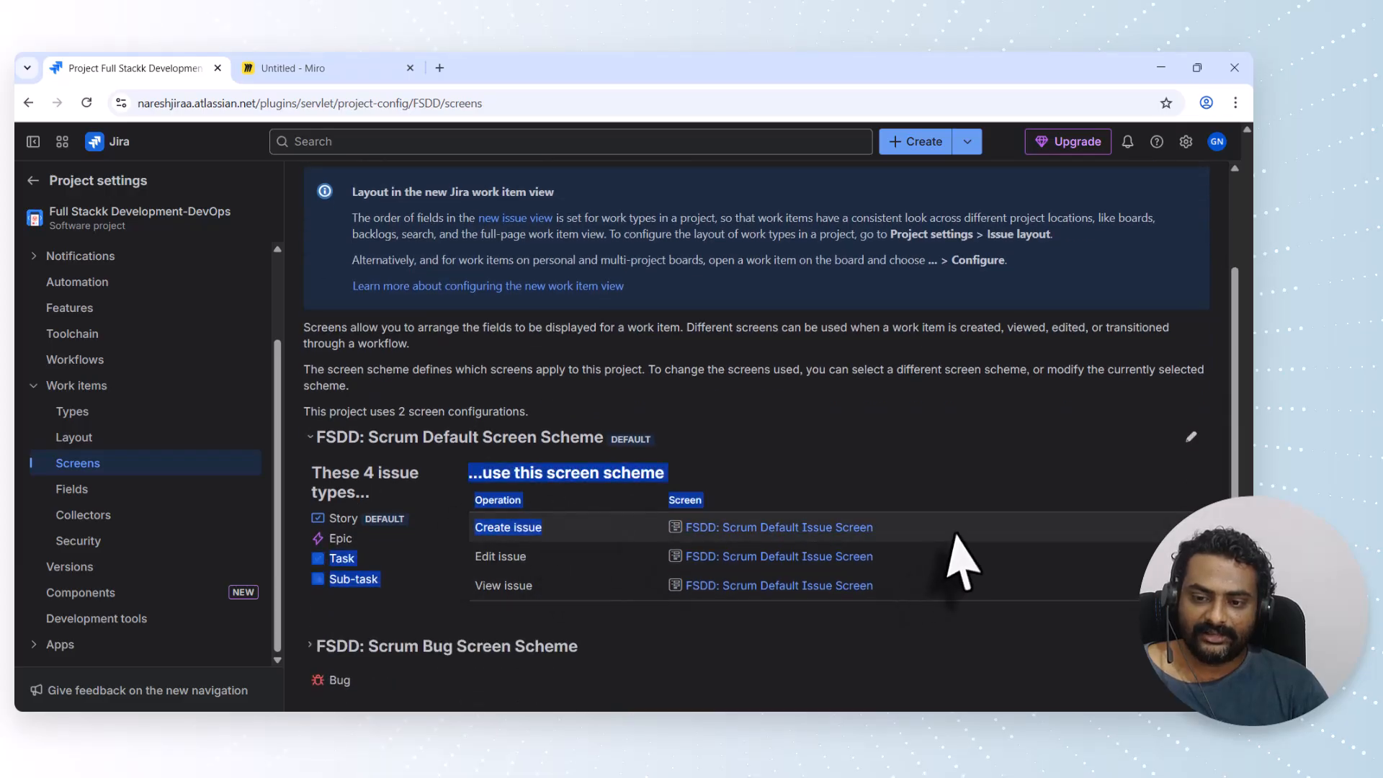
left_click_drag(923, 529, 710, 532)
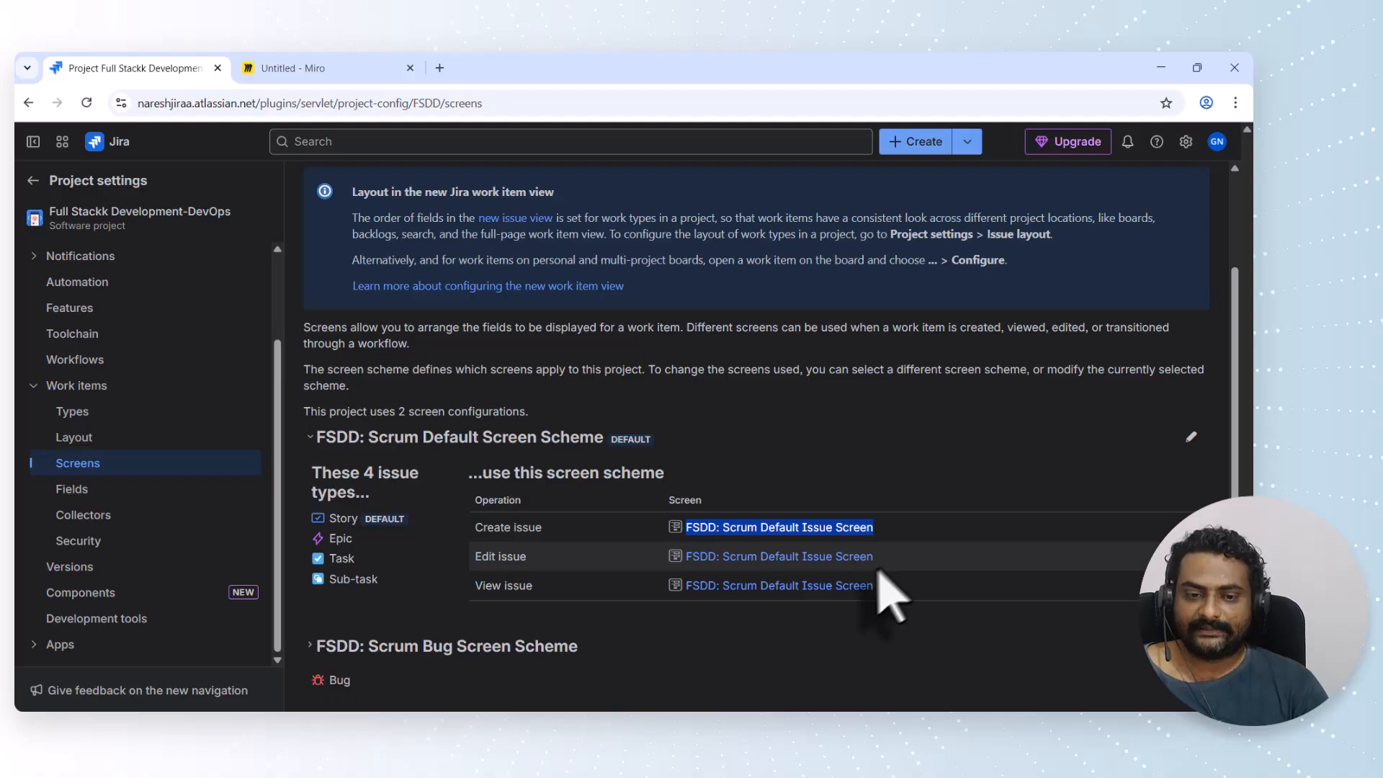
- Open the Jira admin work item settings in a separate browser tab and display the list of screens
left_click(1186, 141)
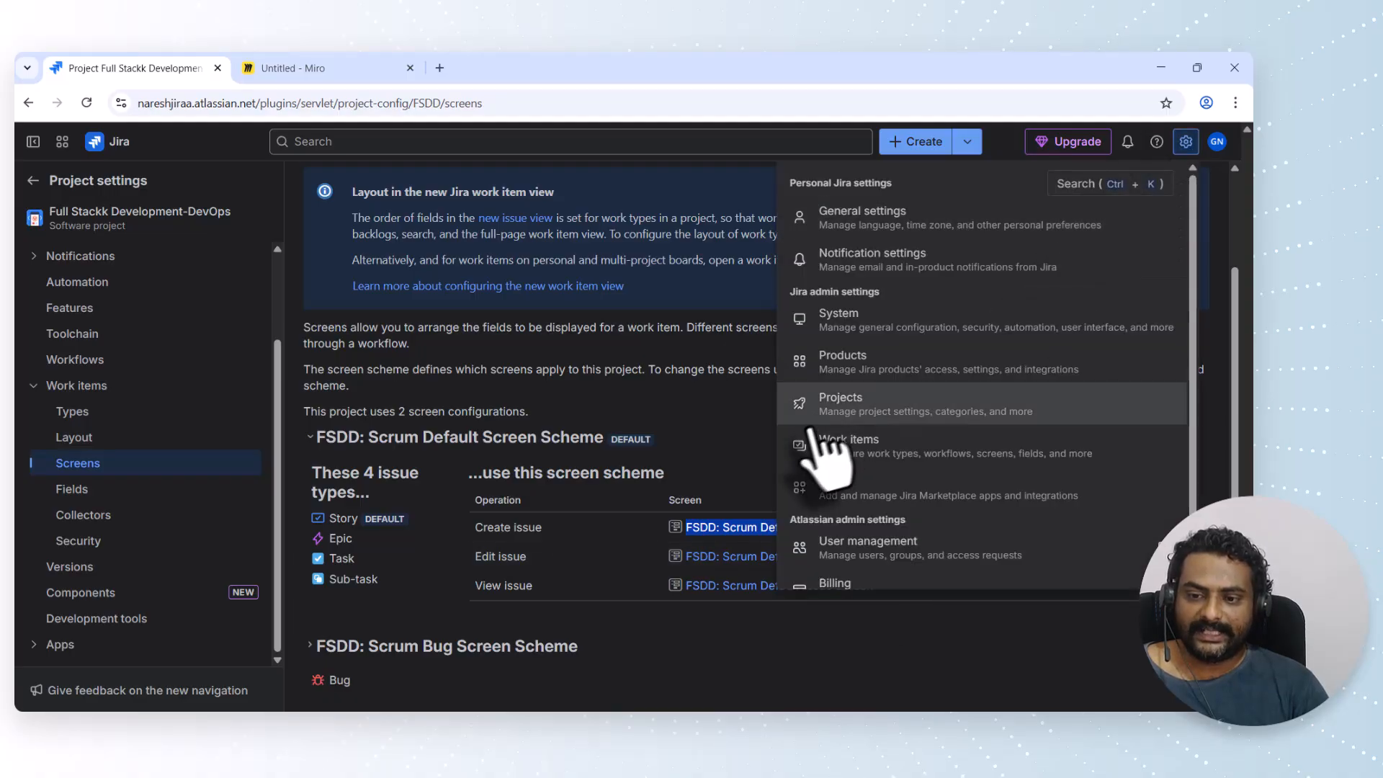
right_click(835, 441)
left_click(875, 452)
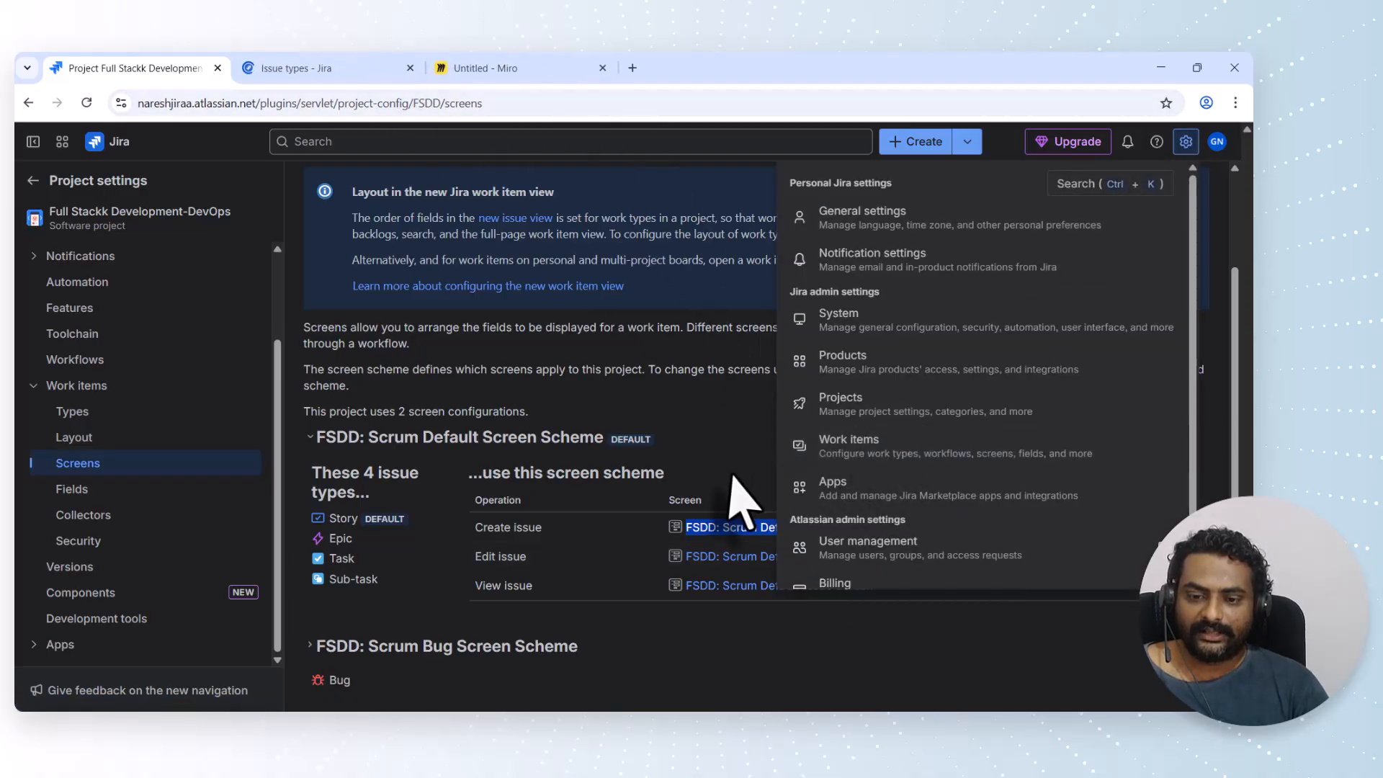
left_click(710, 476)
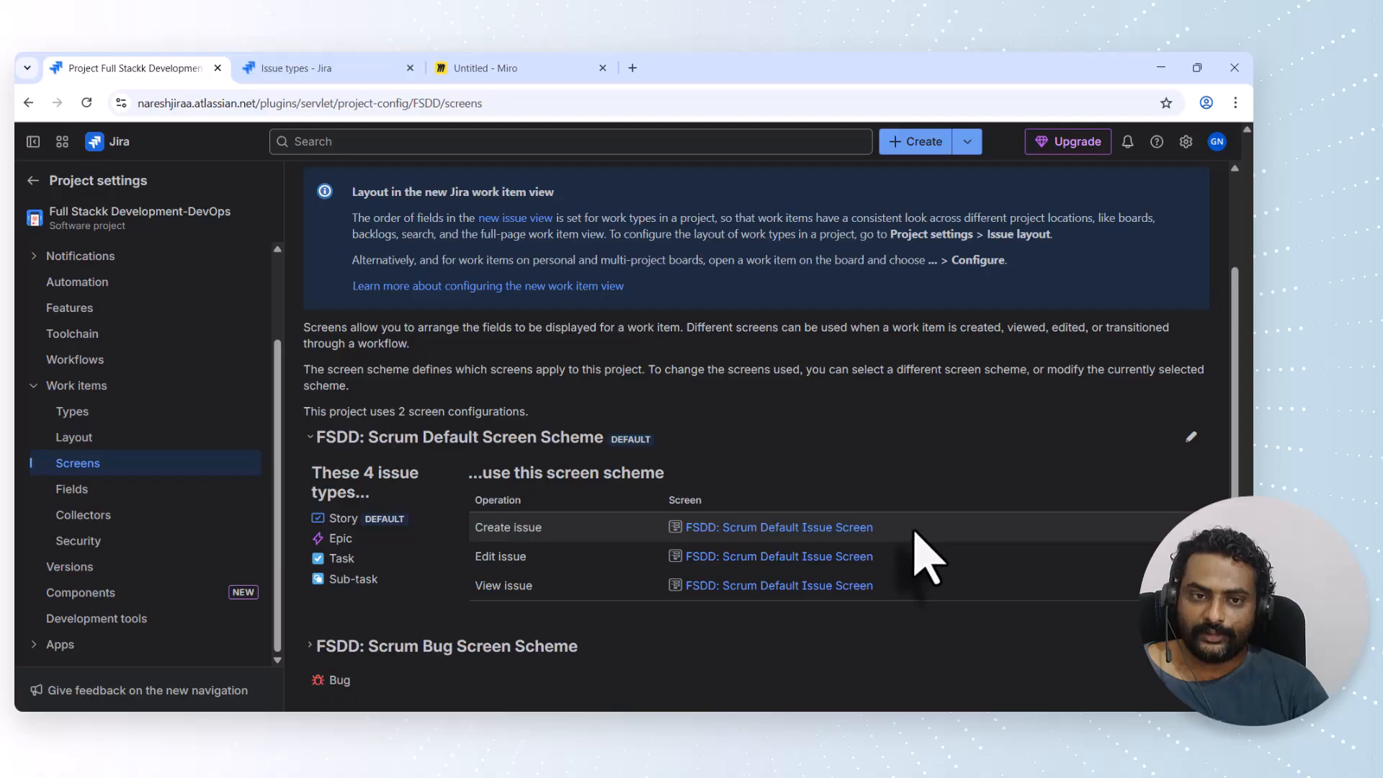
left_click_drag(874, 527, 684, 528)
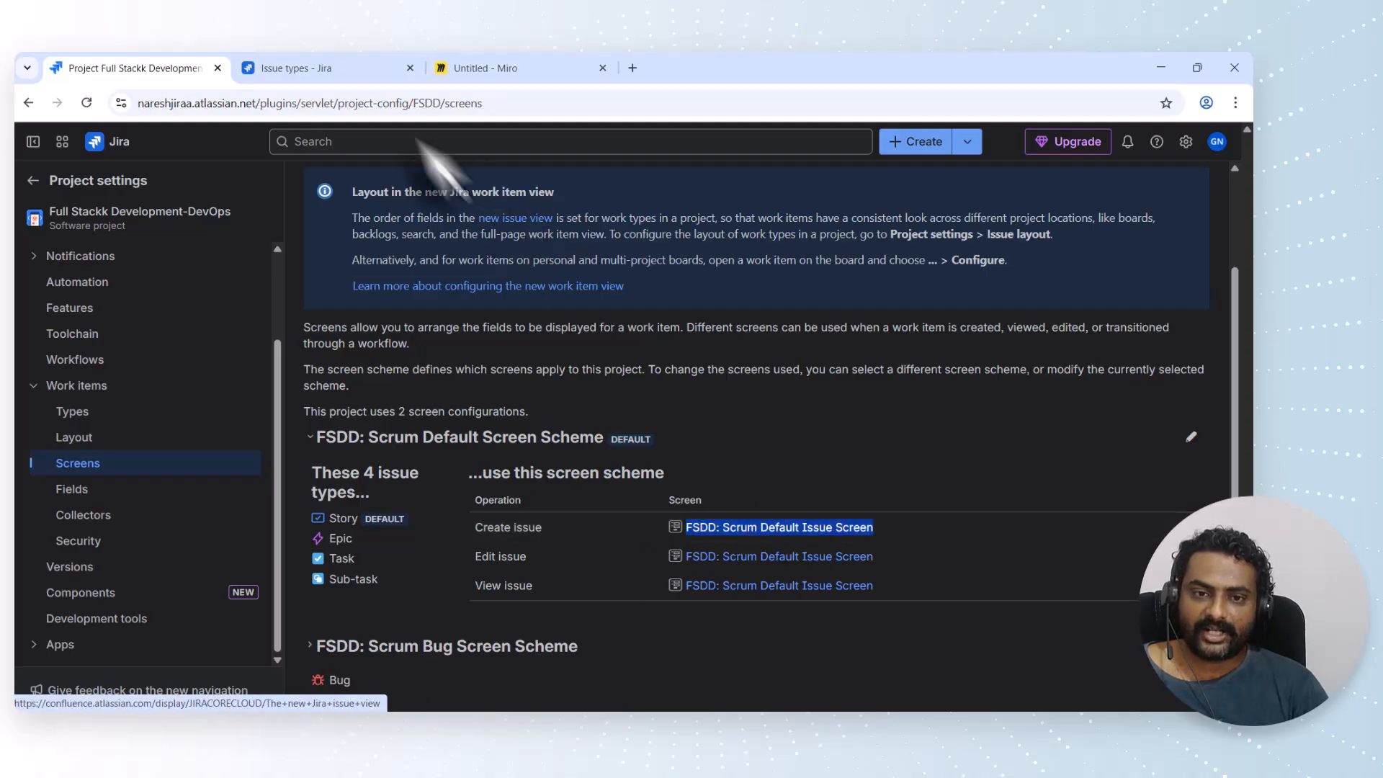
left_click(356, 70)
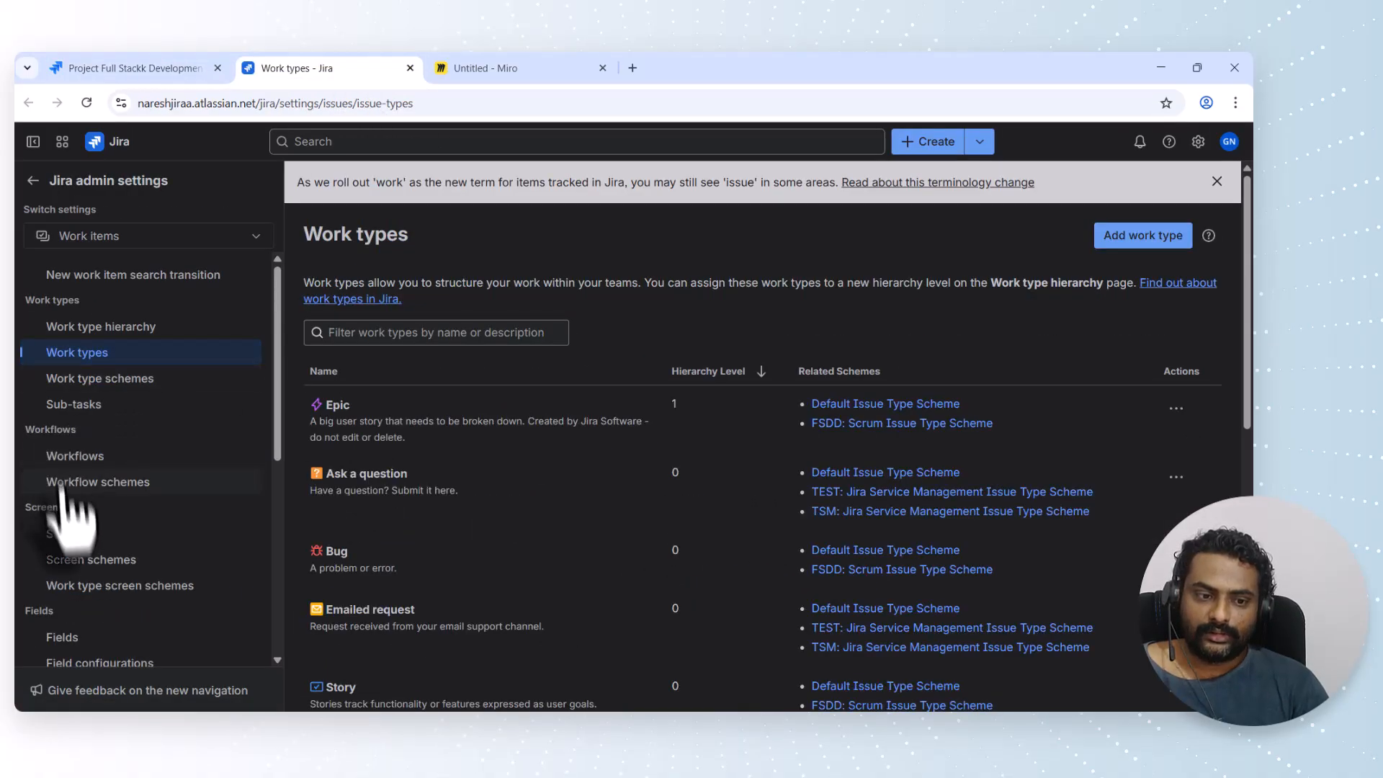
left_click(68, 533)
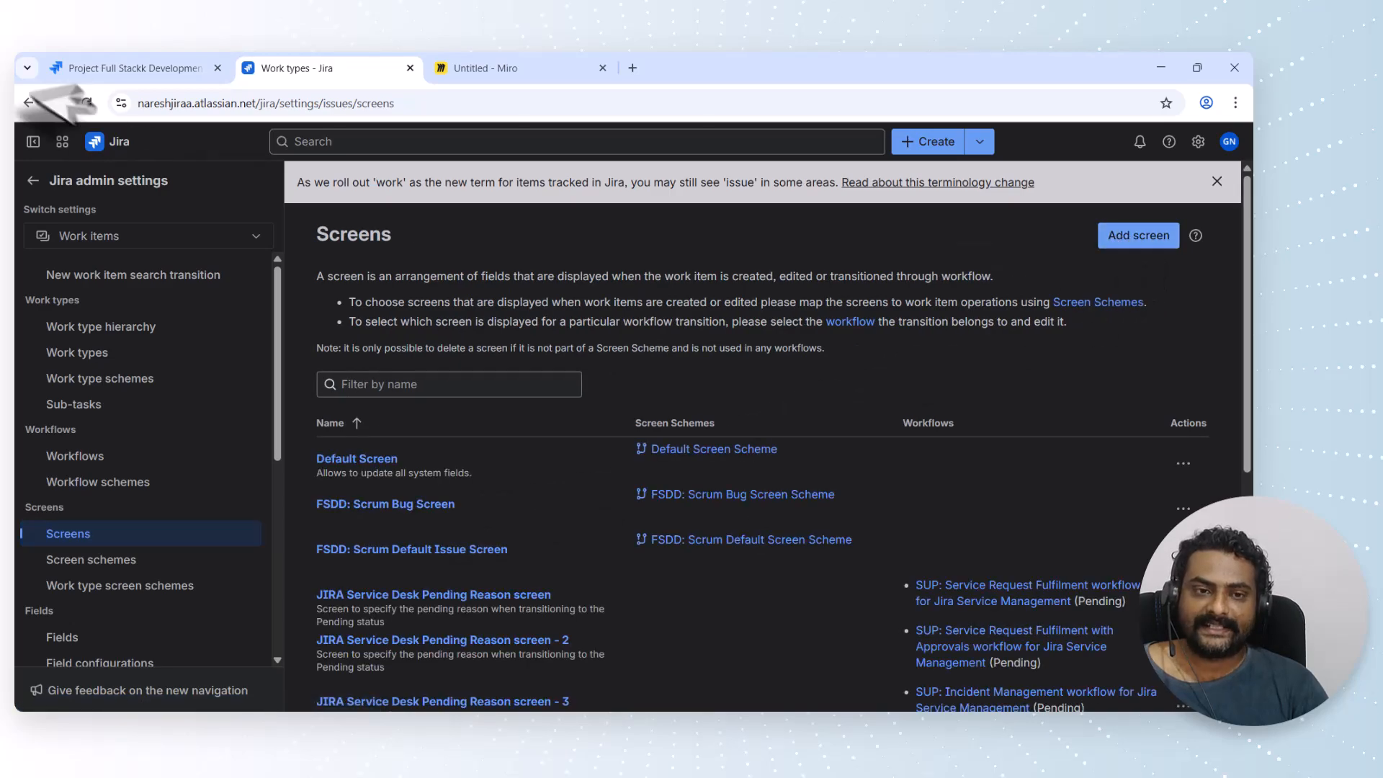
- Compare the project's screen configuration with the admin lists of screens, screen schemes and work type screen schemes
left_click(126, 67)
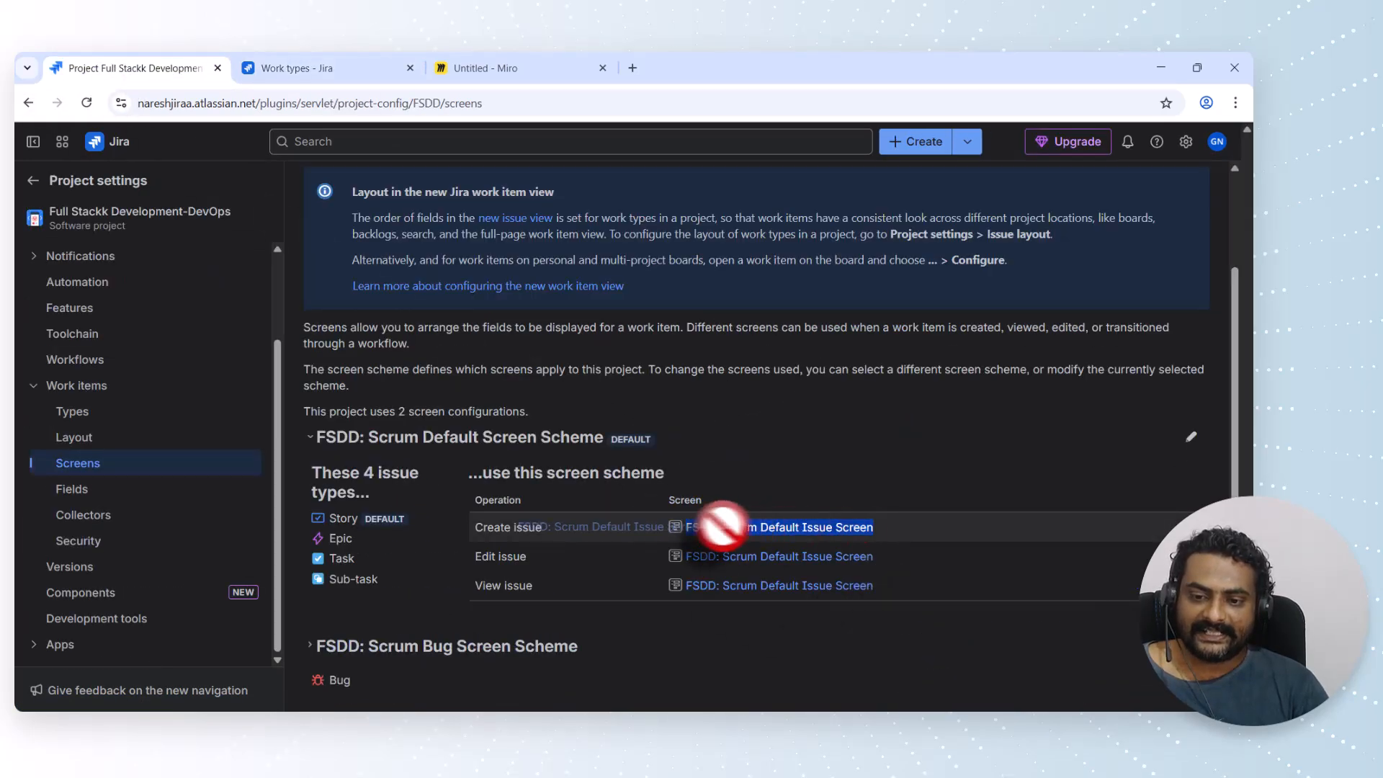
left_click(310, 64)
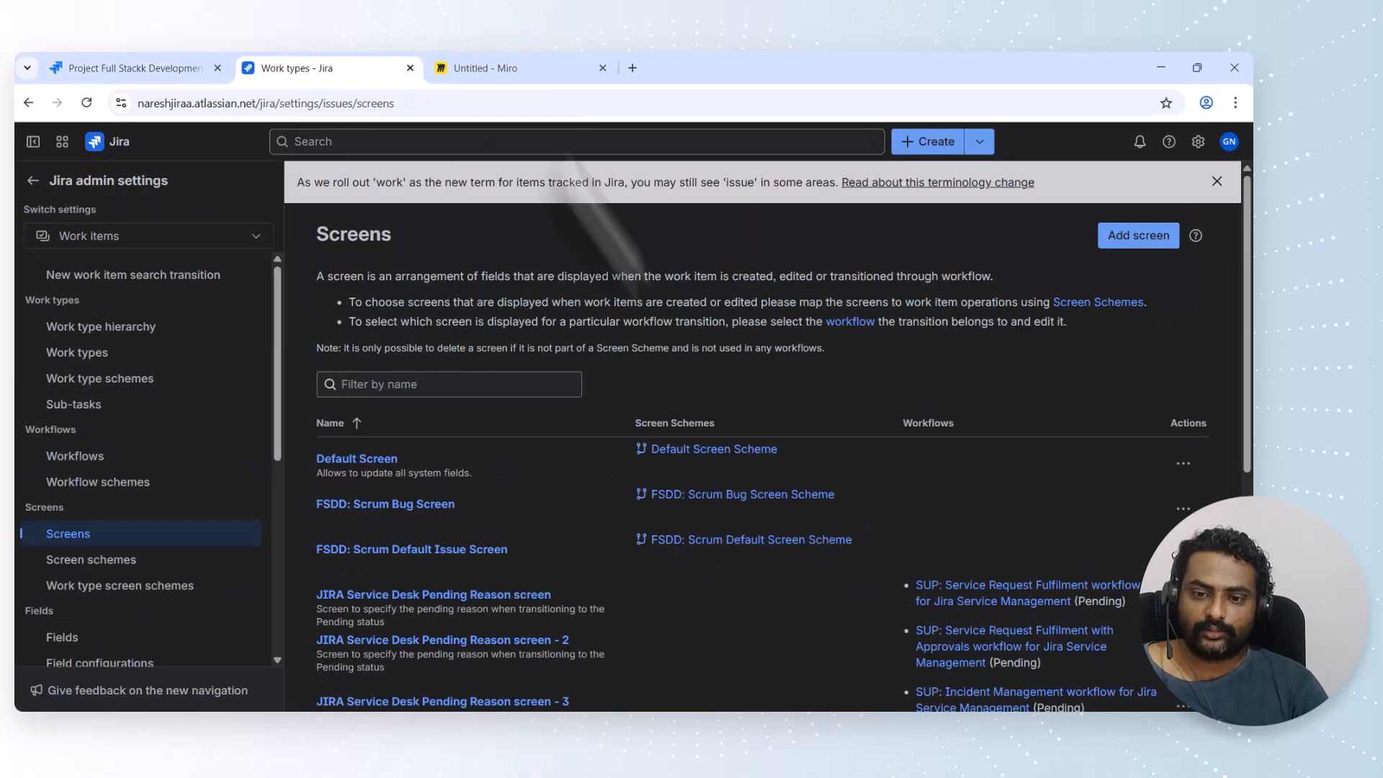
left_click(93, 561)
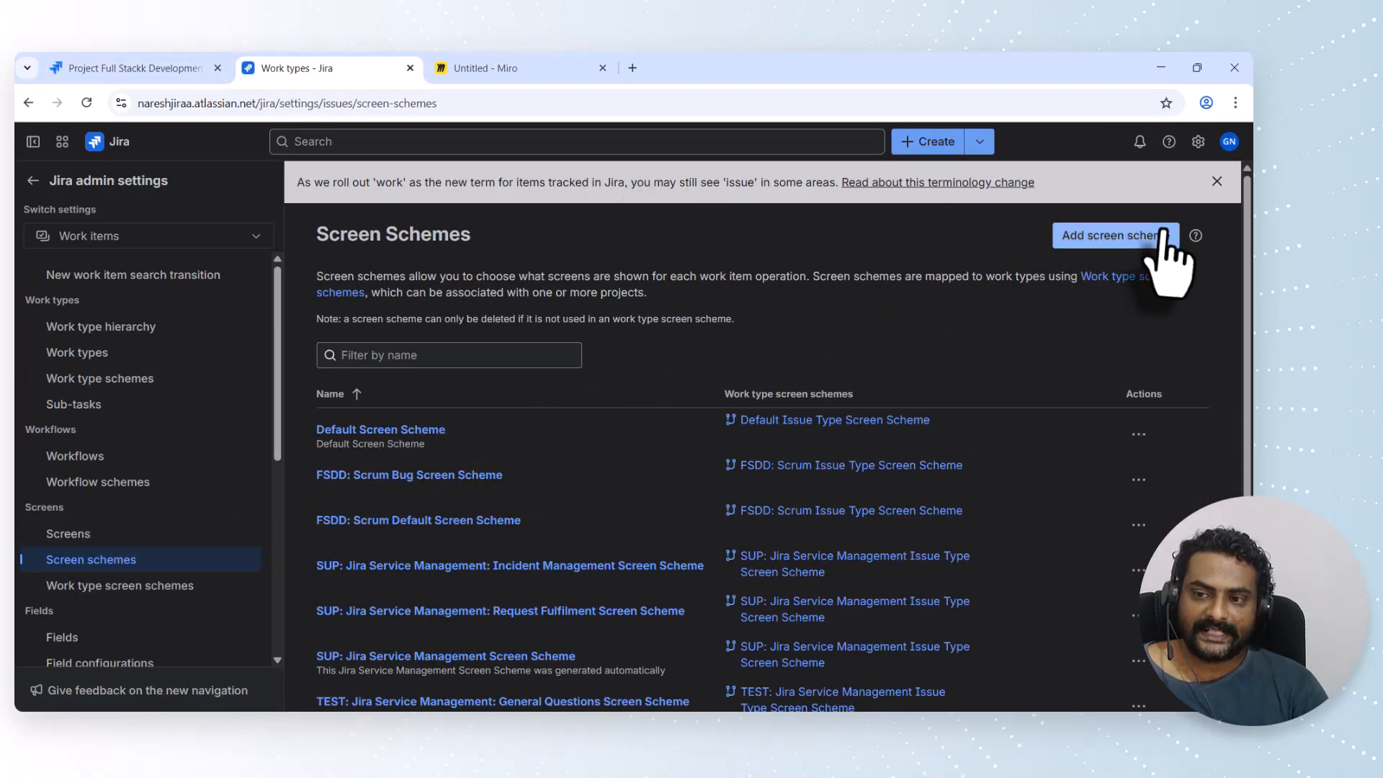
left_click(108, 68)
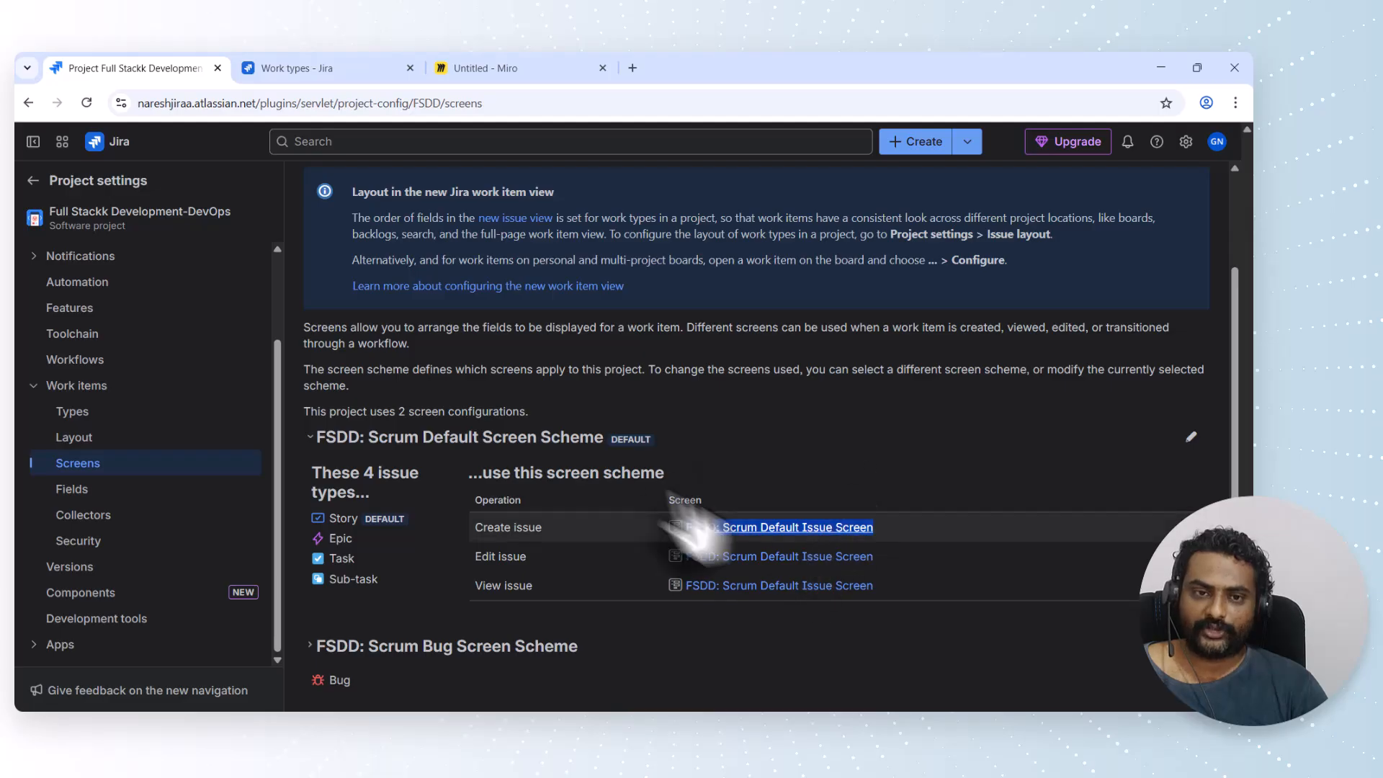
scroll(609, 450, "up", 2)
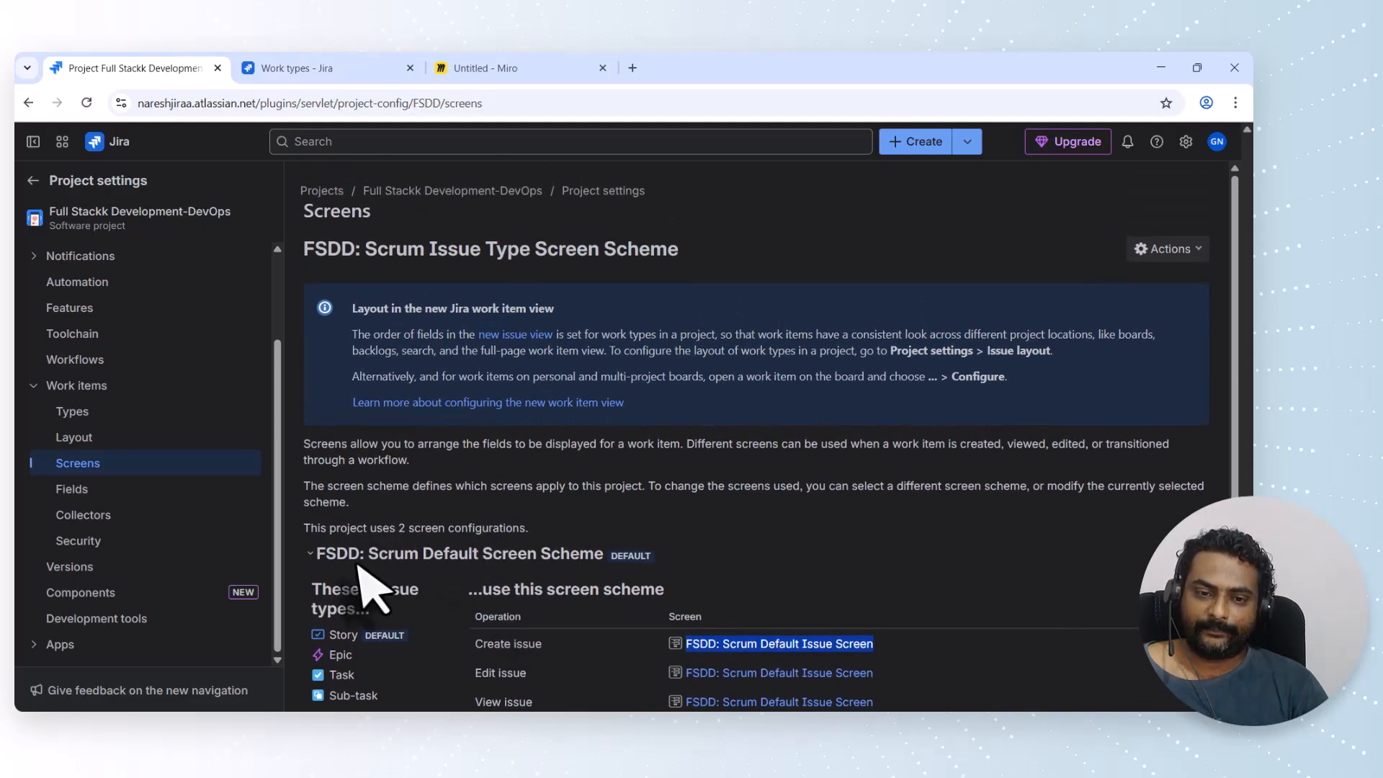
left_click(317, 69)
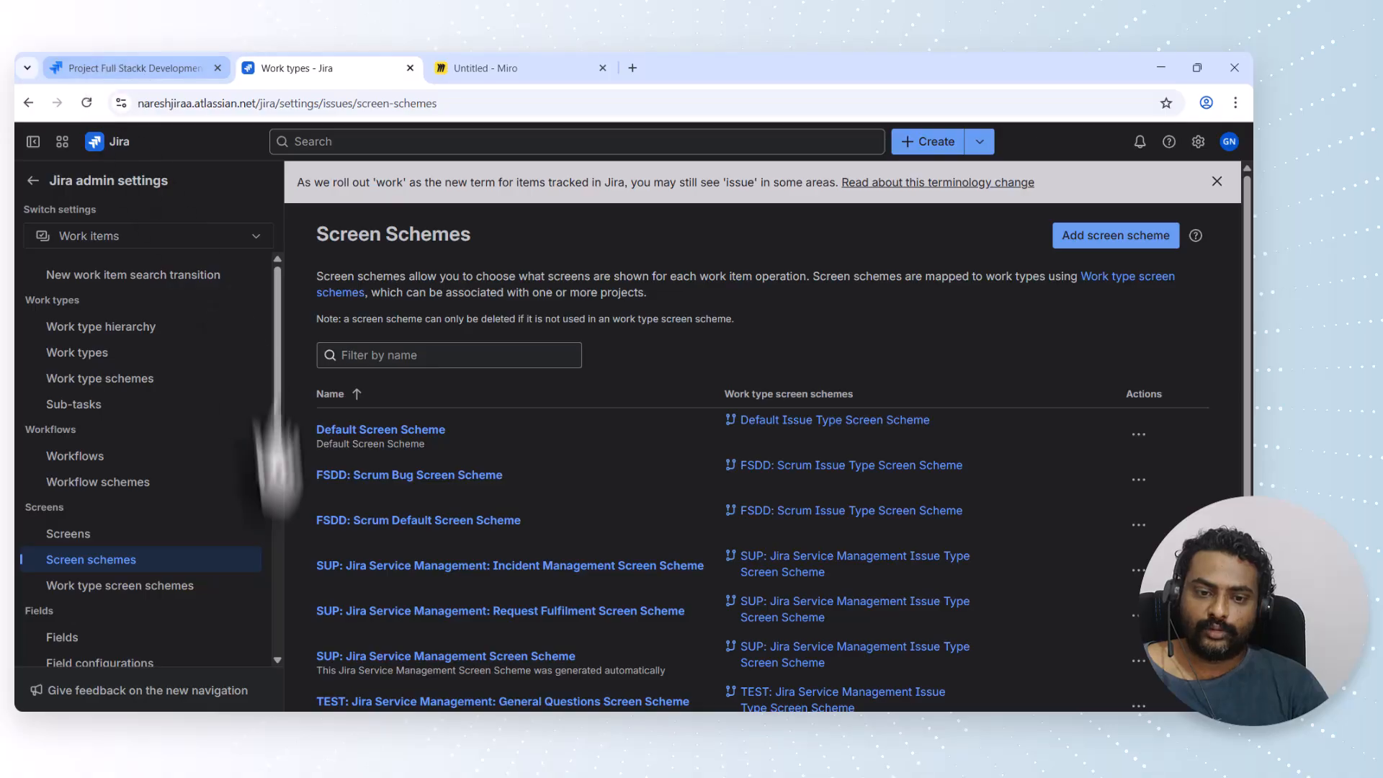
left_click(129, 588)
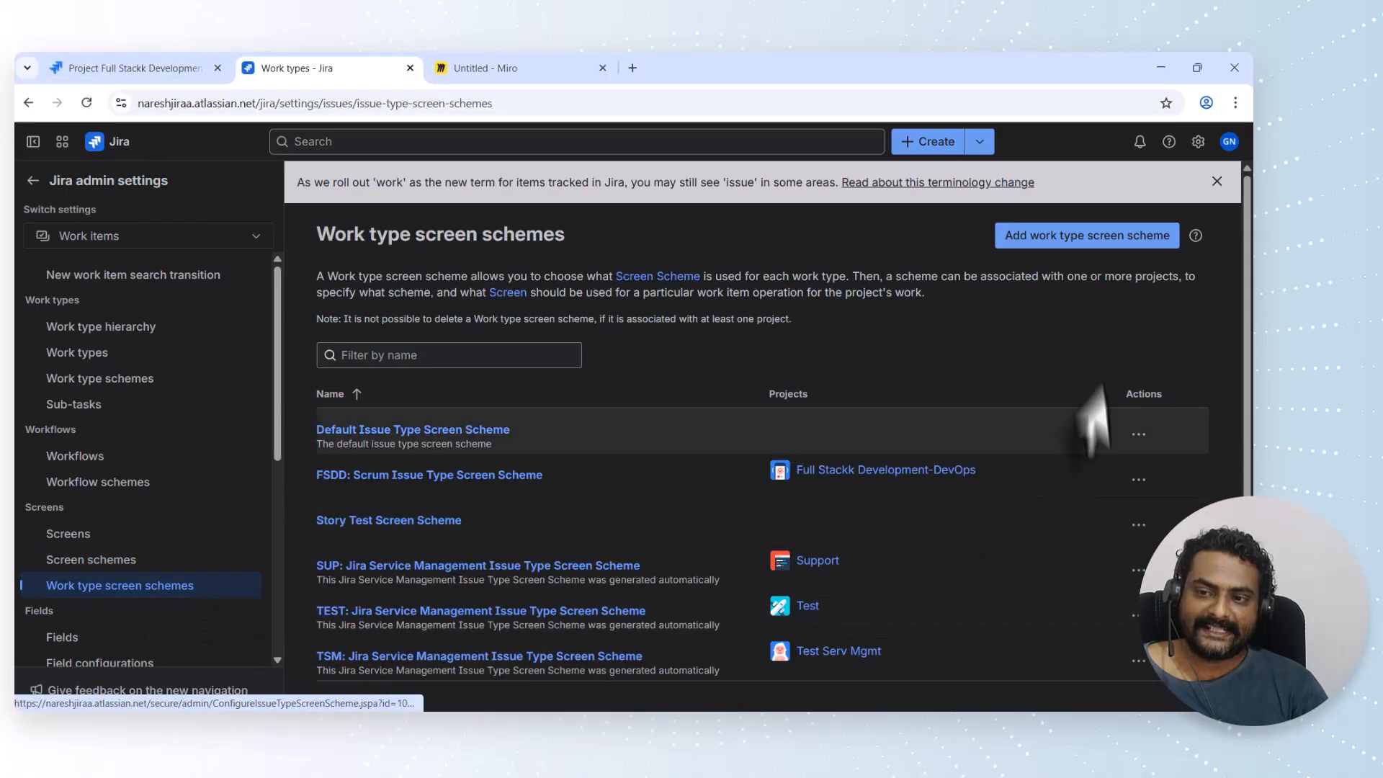
- Review which work types use FSDD: Scrum Default Screen Scheme in the project's screens configuration
left_click(138, 68)
scroll(436, 587, "down", 1)
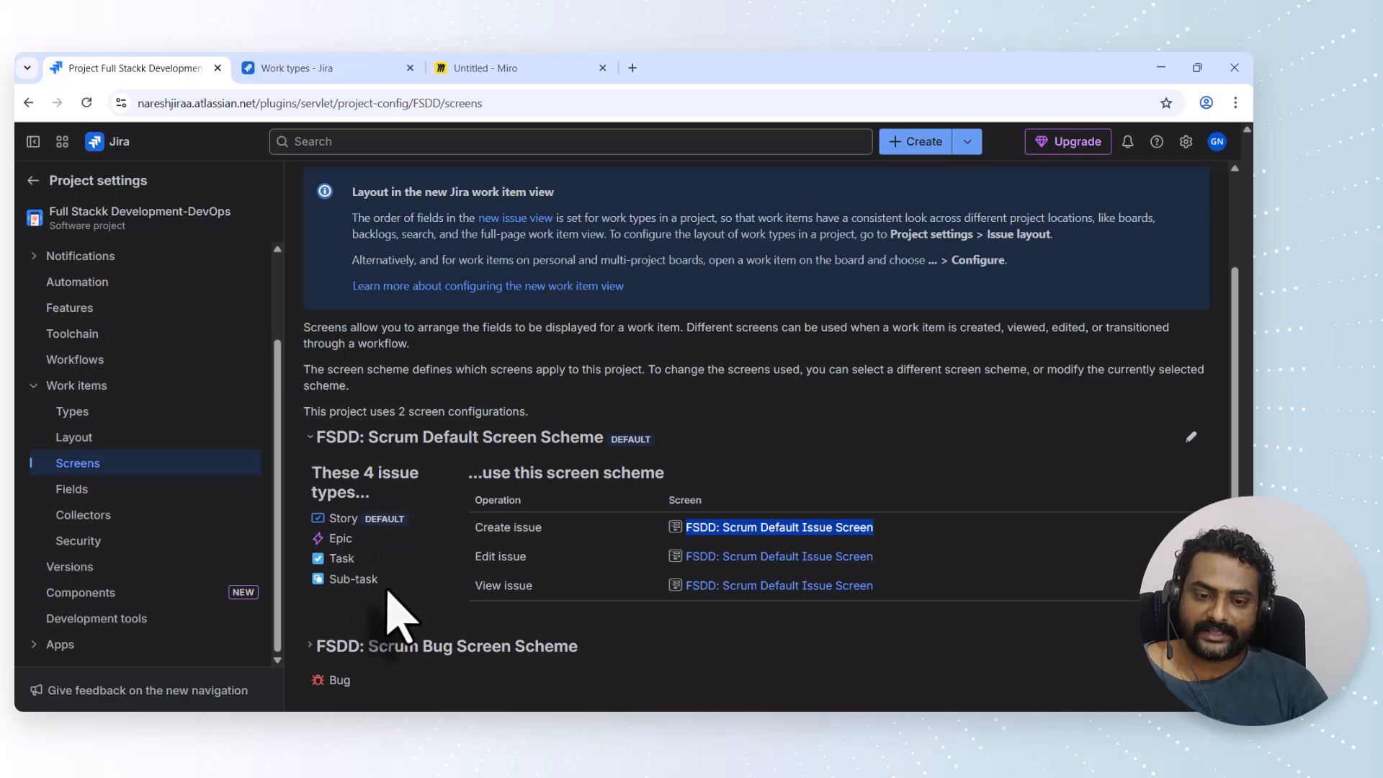
left_click(390, 587)
left_click_drag(341, 569, 323, 510)
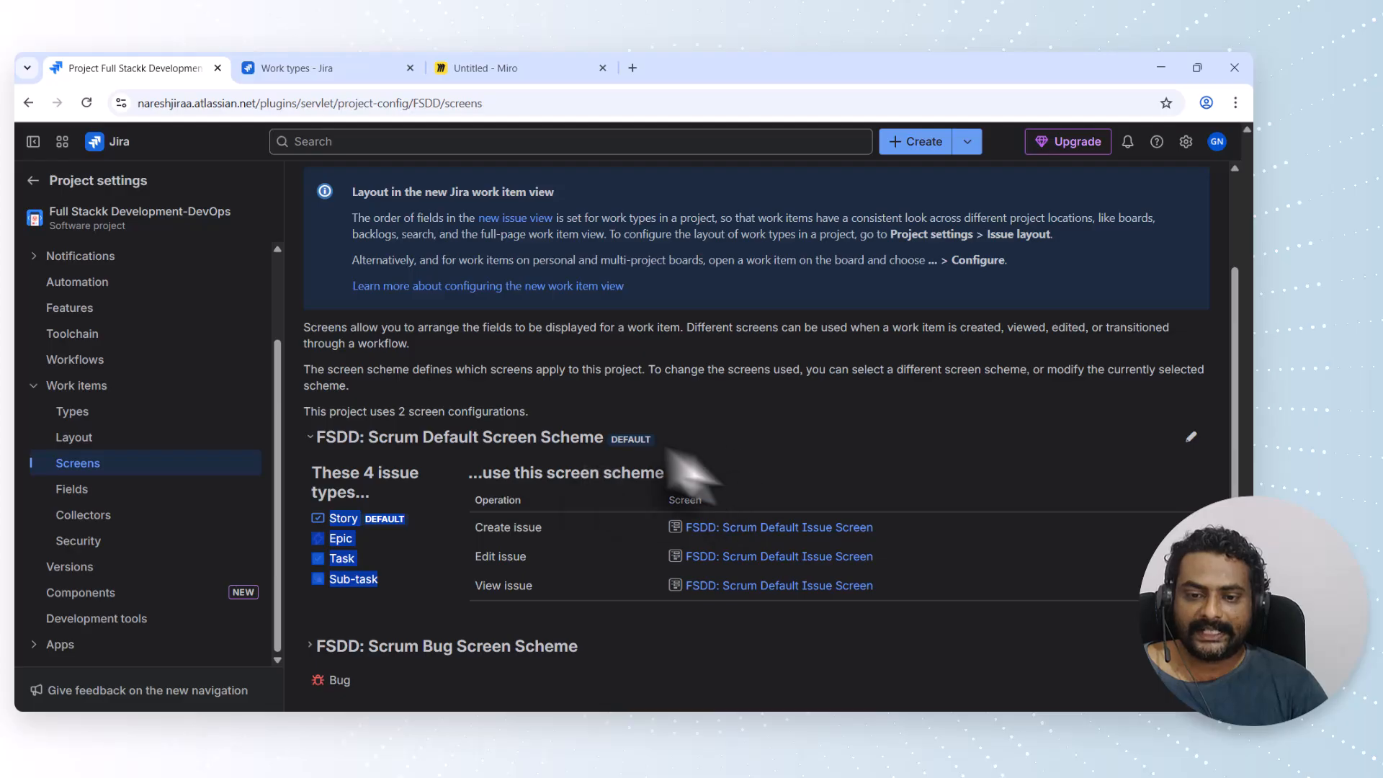
left_click_drag(600, 439, 470, 438)
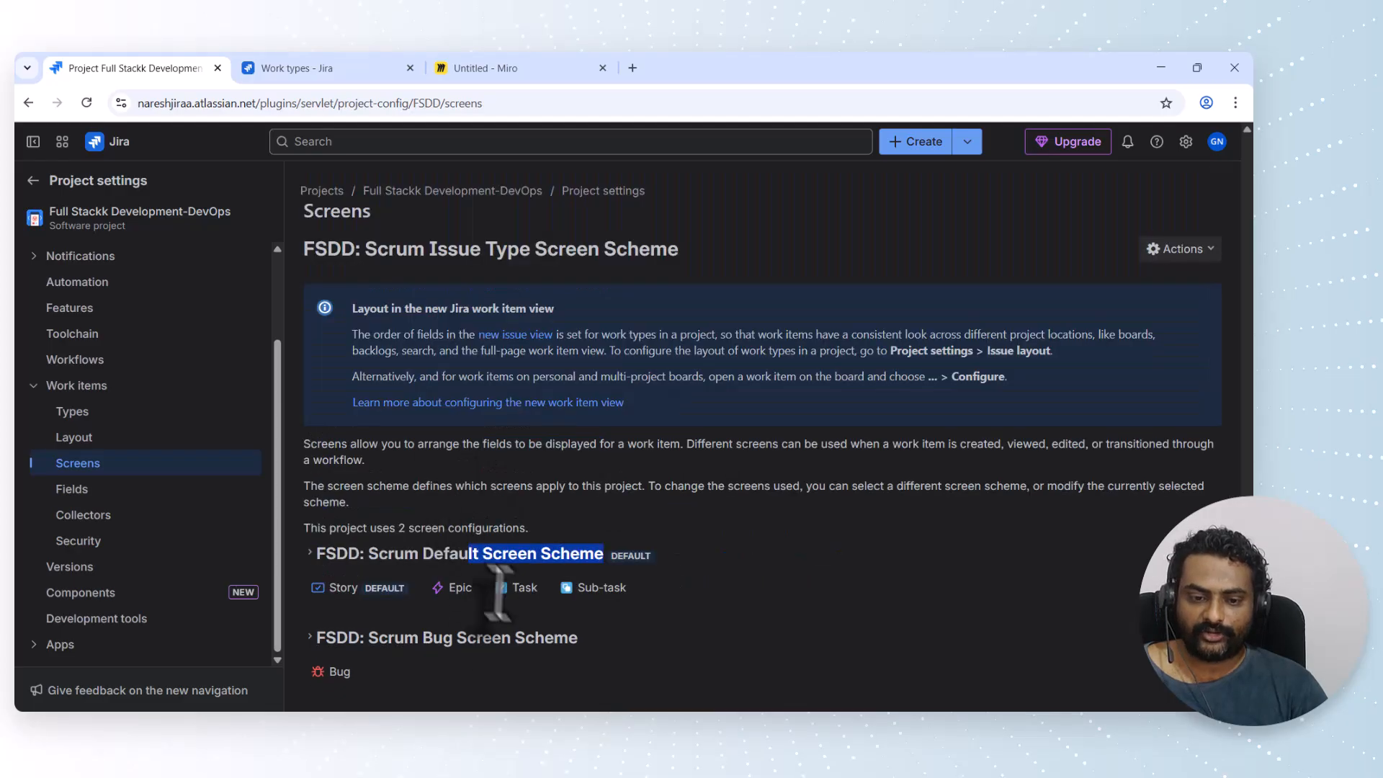
left_click(322, 565)
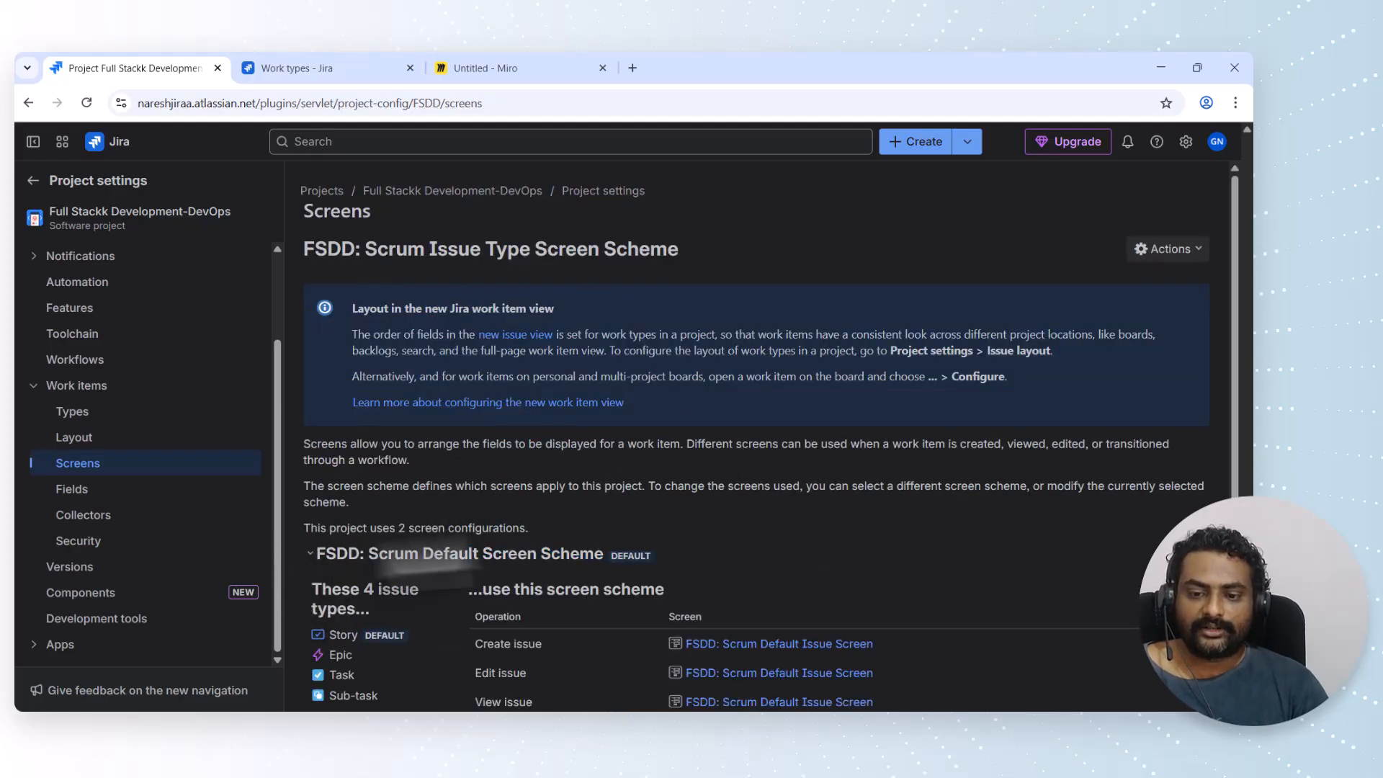
left_click(322, 566)
left_click(322, 554)
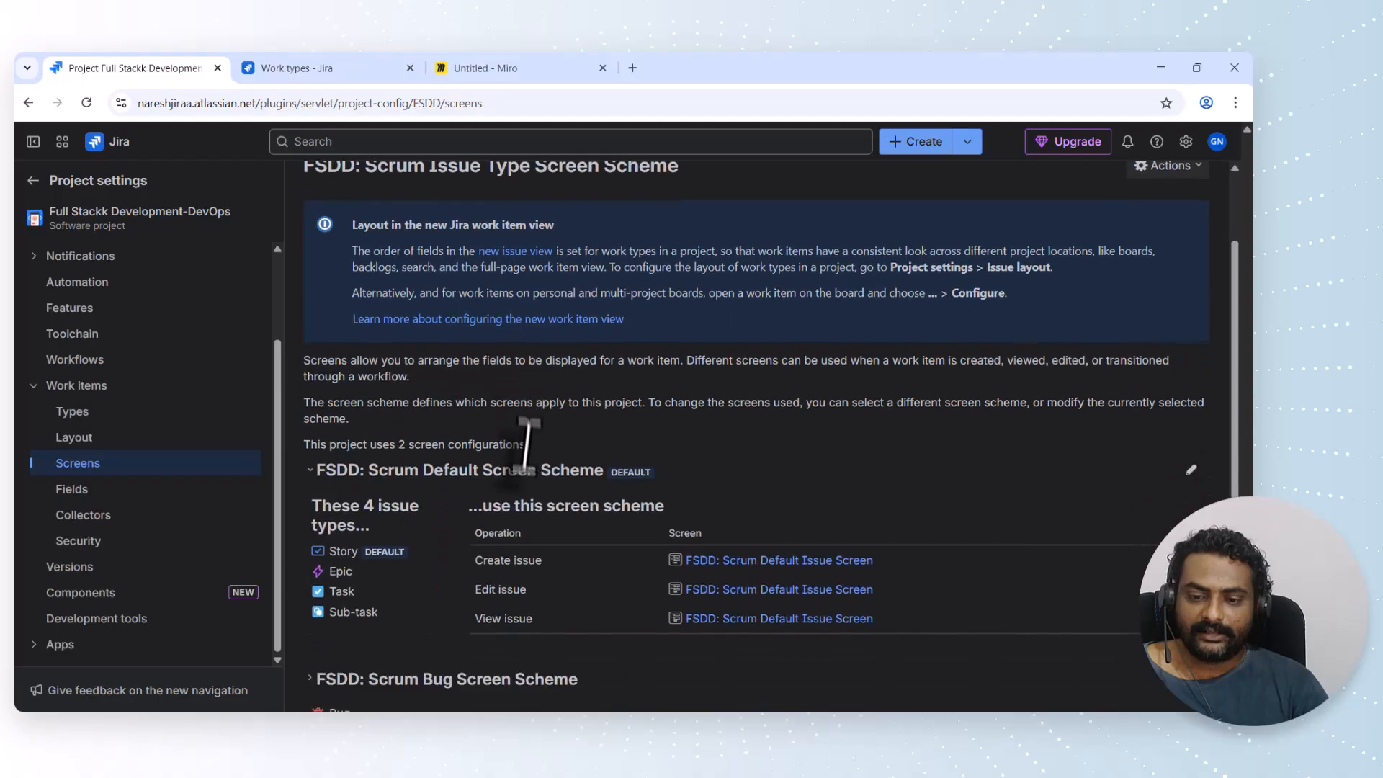
- Open the Story creation form for Full Stackk Development-DevOps and examine its Field Tab and TEST field groups
left_click(918, 144)
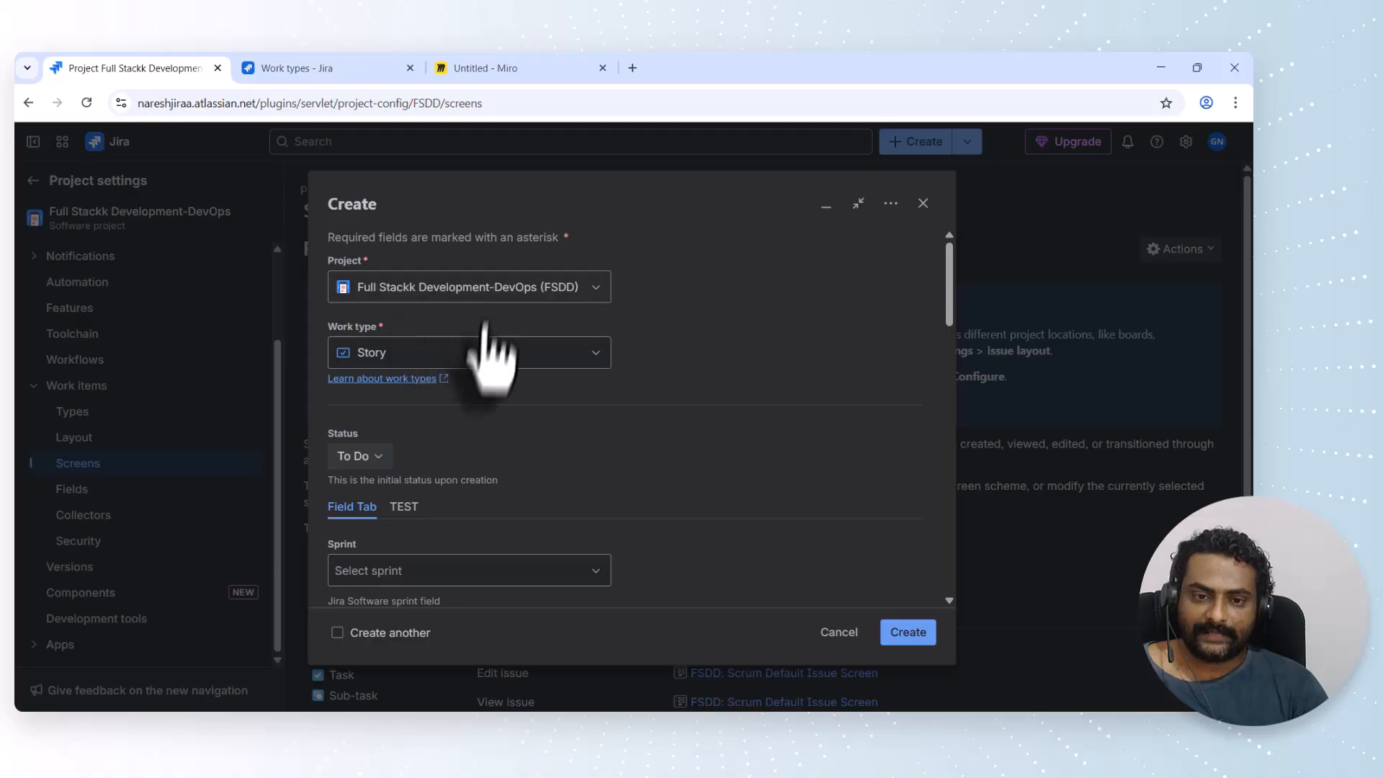
scroll(432, 331, "down", 2)
scroll(418, 324, "up", 3)
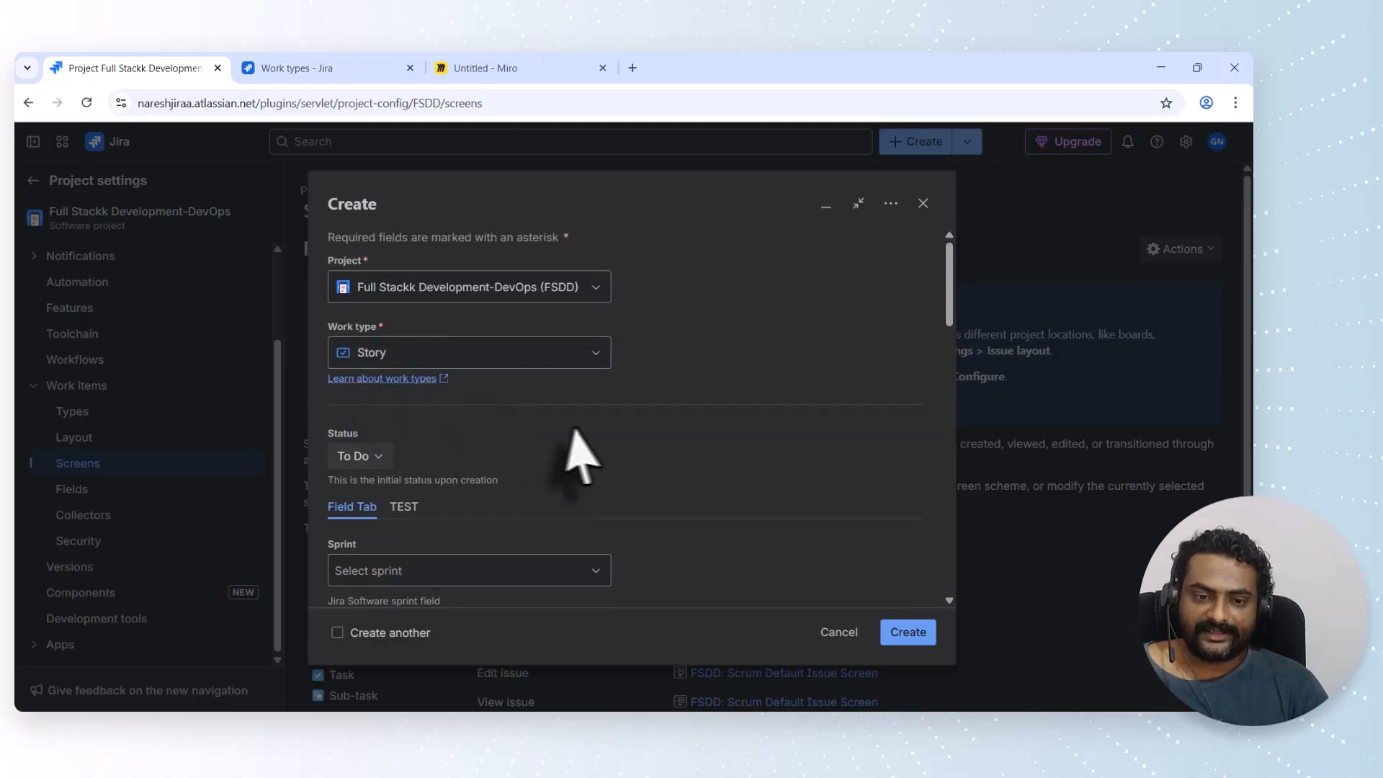
scroll(576, 446, "down", 2)
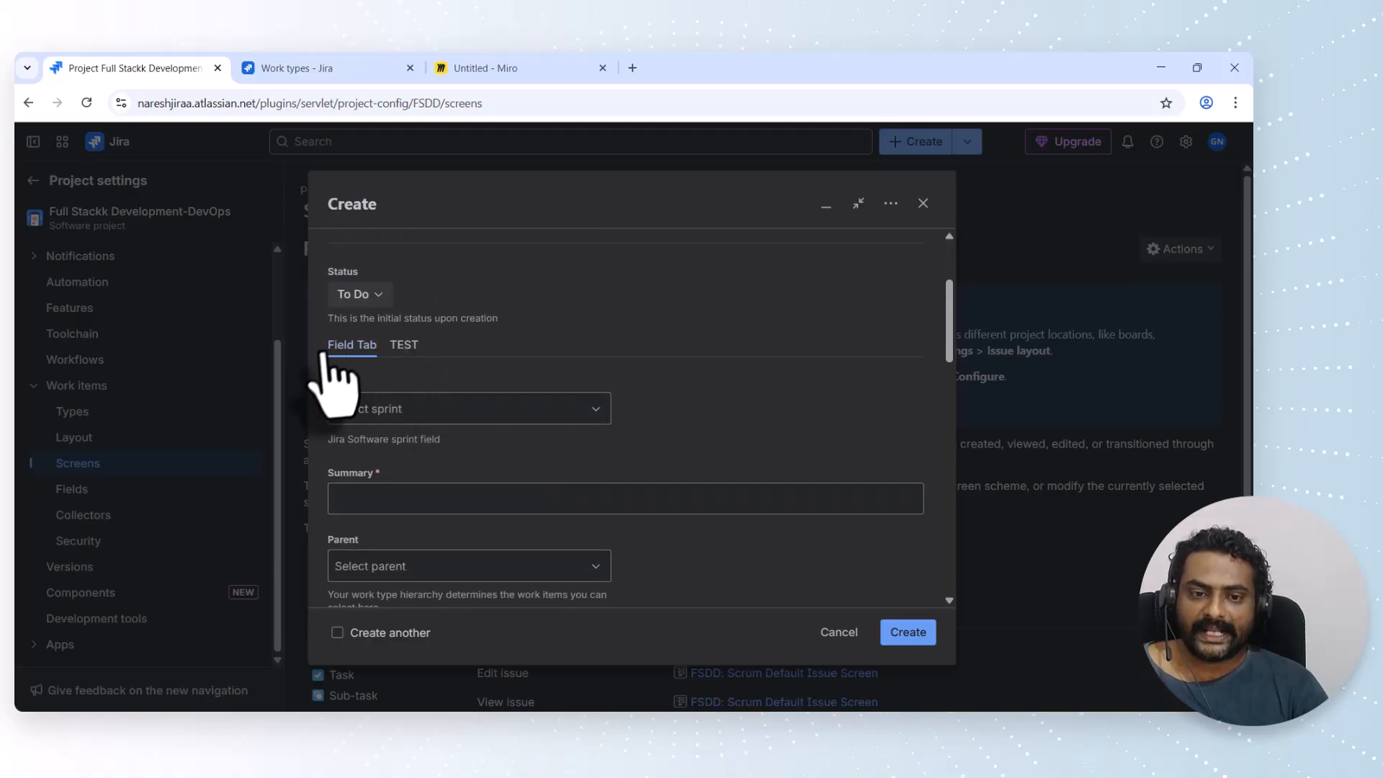
left_click(406, 345)
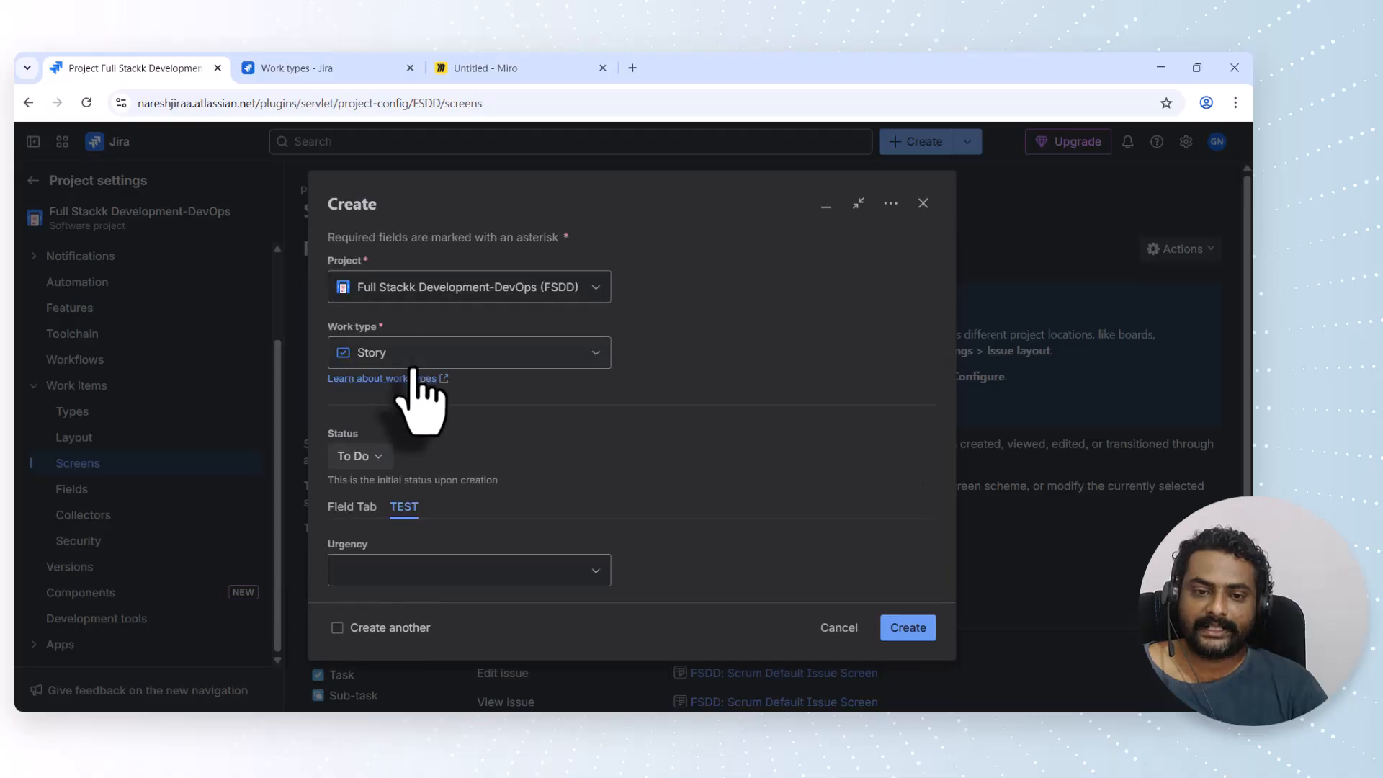
left_click(368, 510)
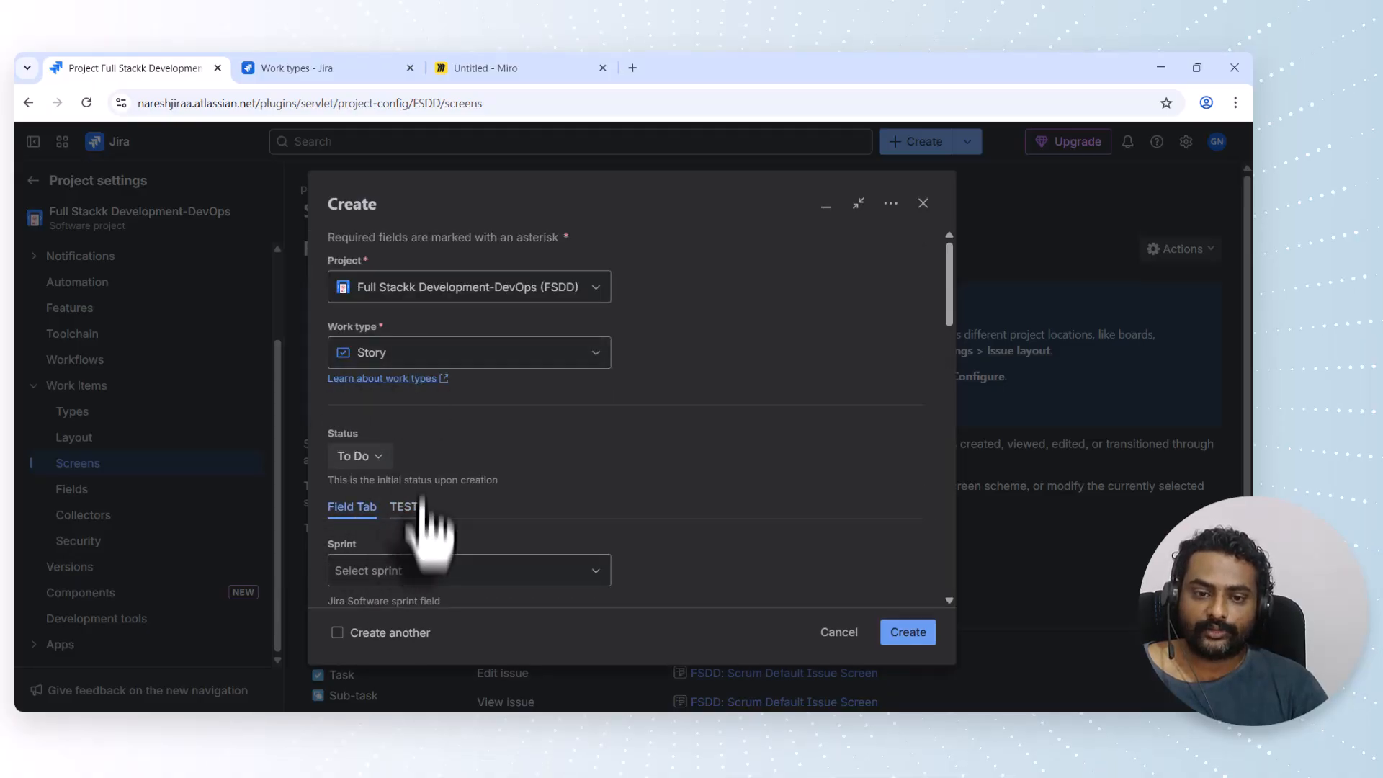
- Open the Full Stackk Development-DevOps work item screens configuration in the second browser tab, keeping the Story creation form open
left_click(338, 72)
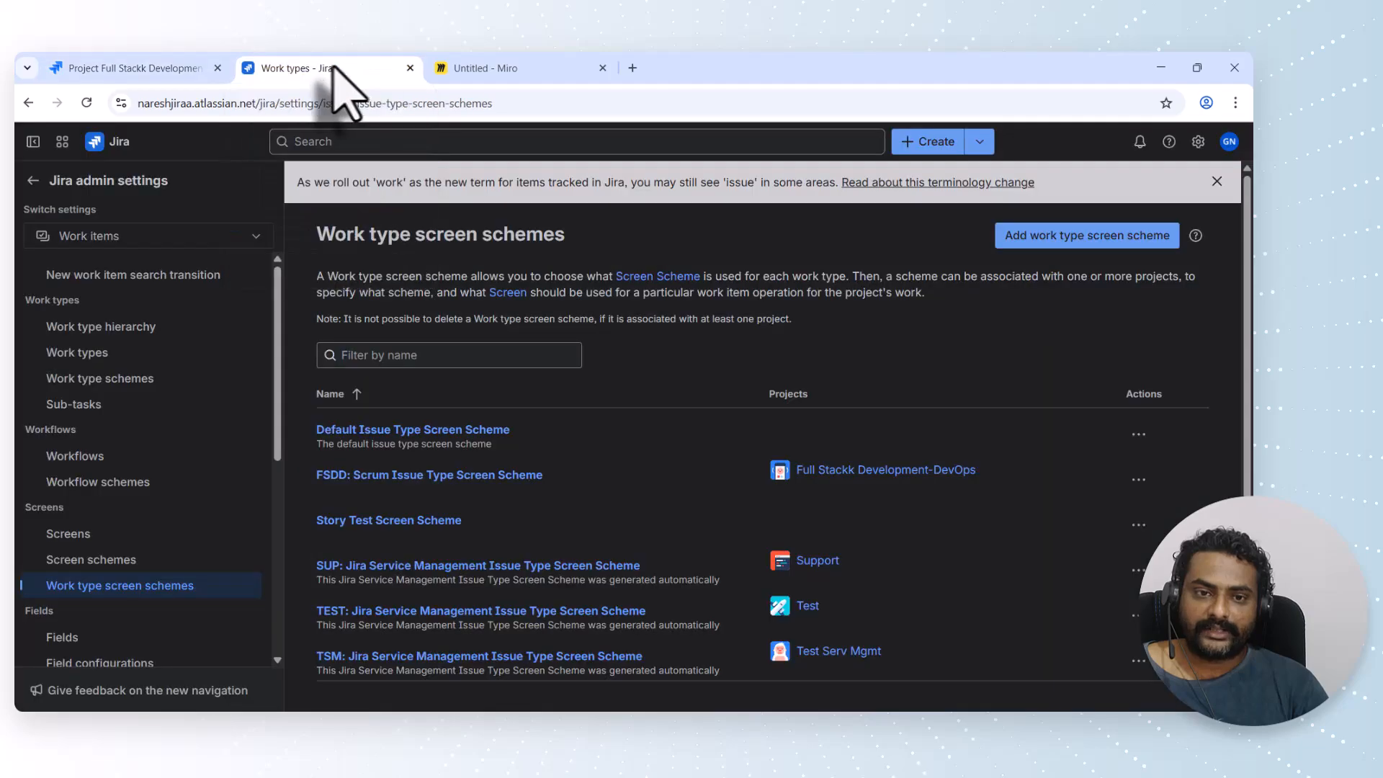
left_click(137, 68)
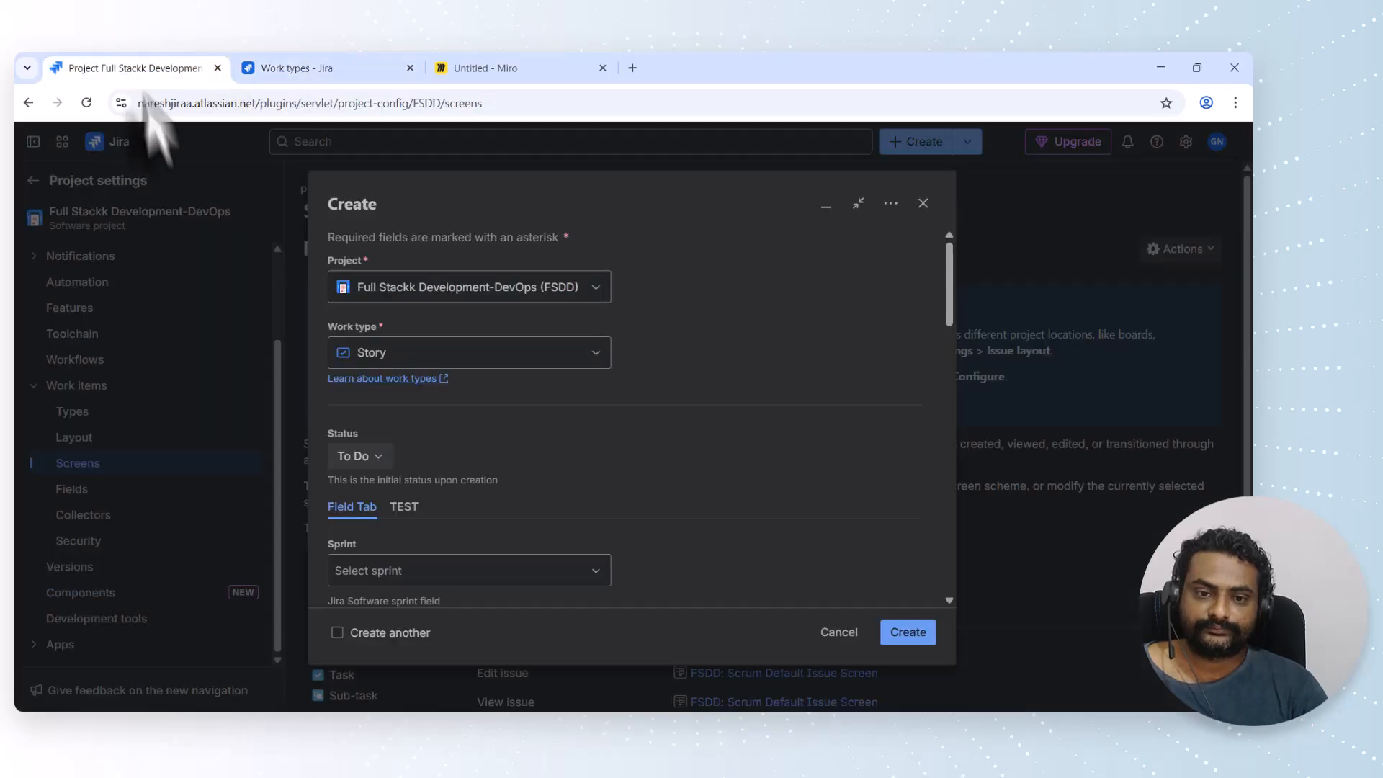
left_click(289, 68)
left_click(110, 142)
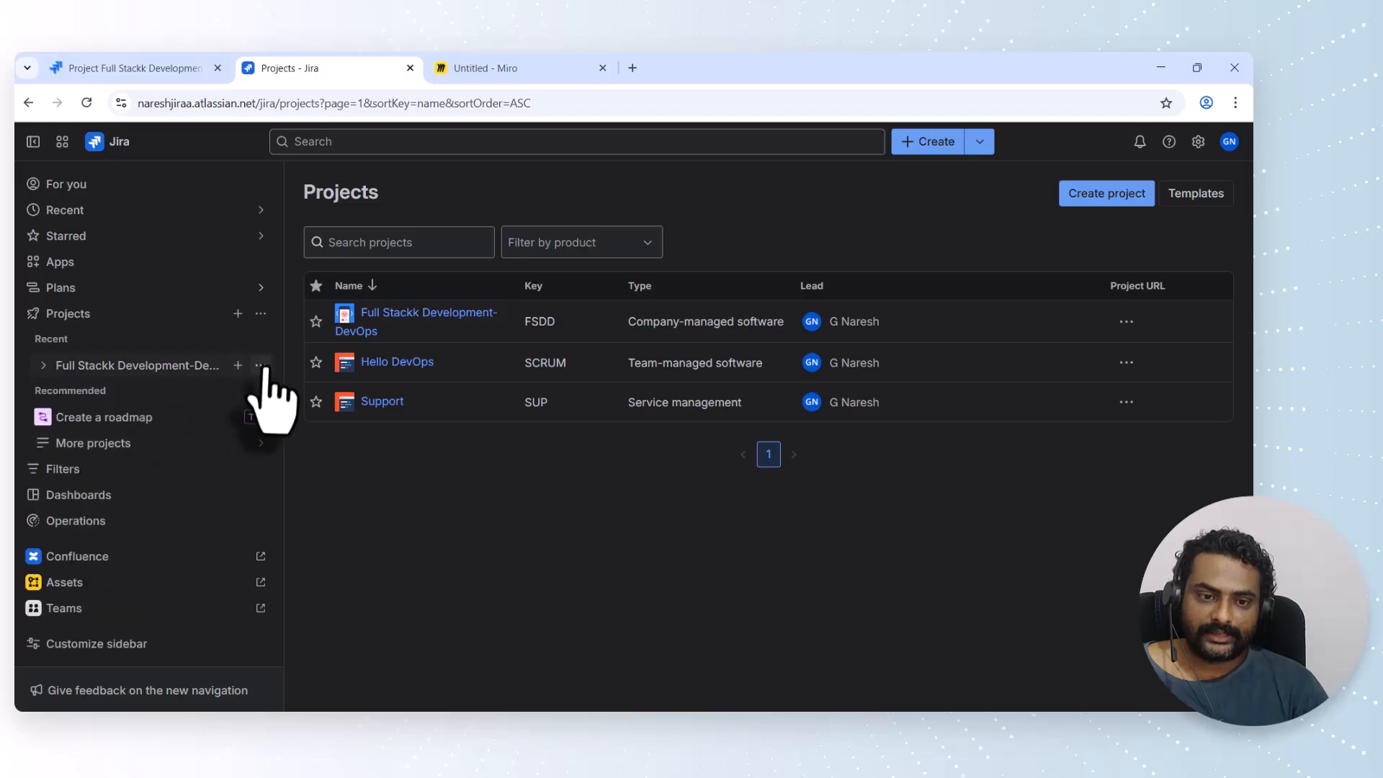
left_click(261, 365)
left_click(344, 517)
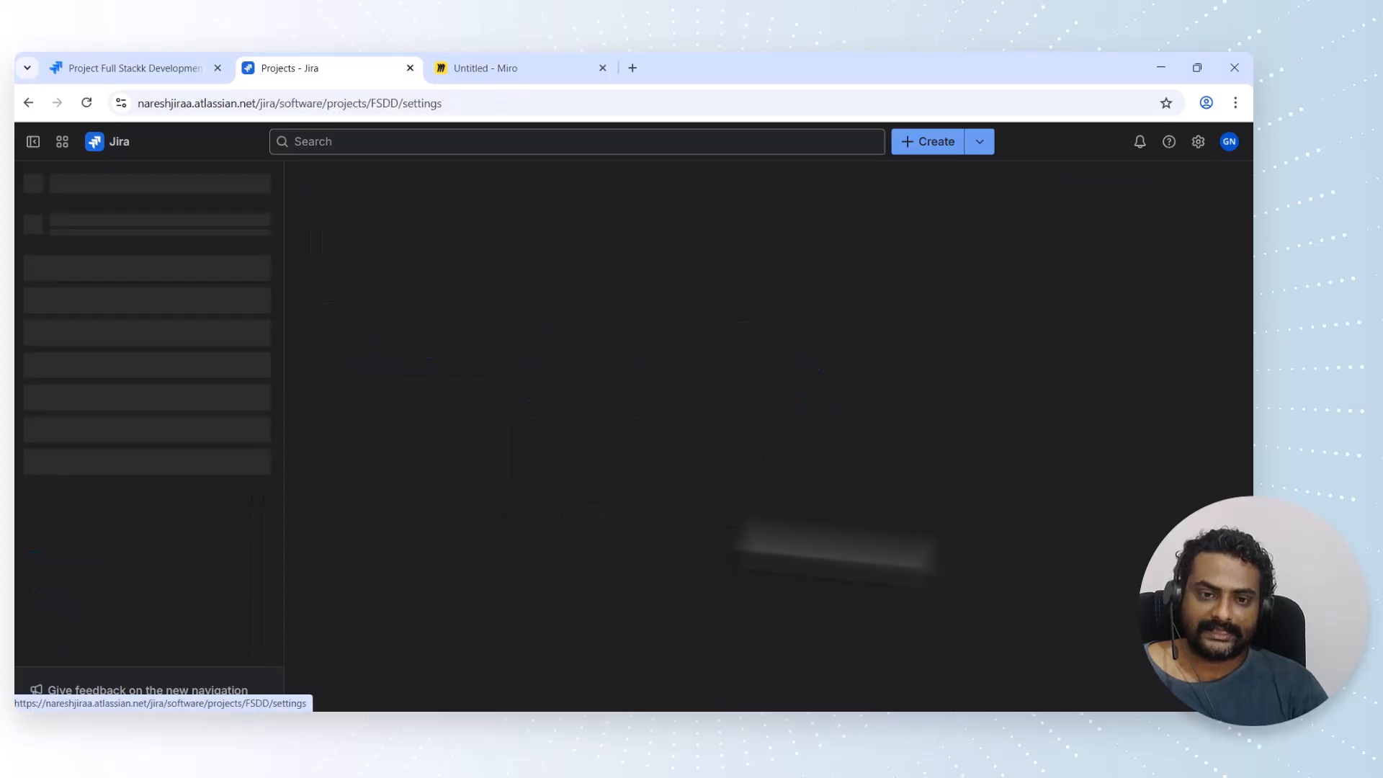
left_click(79, 499)
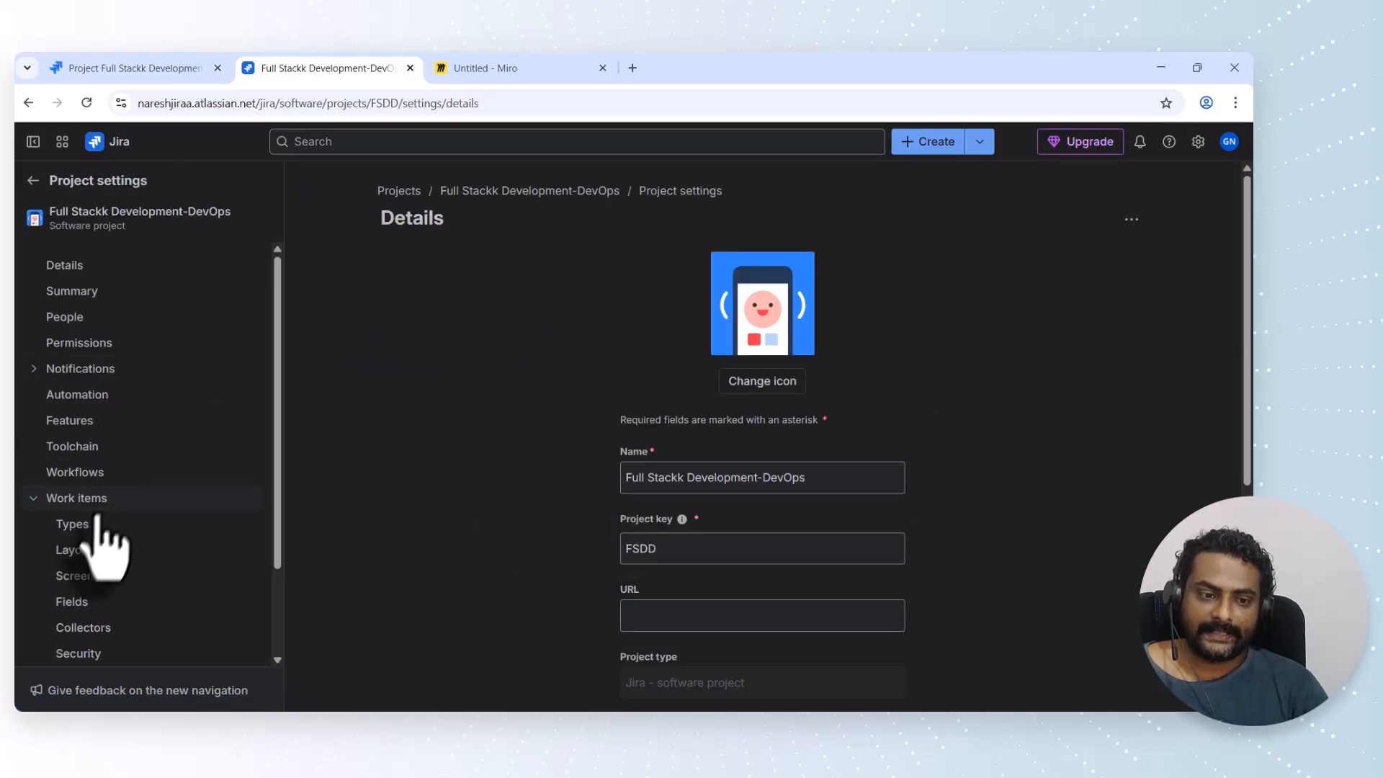
left_click(76, 575)
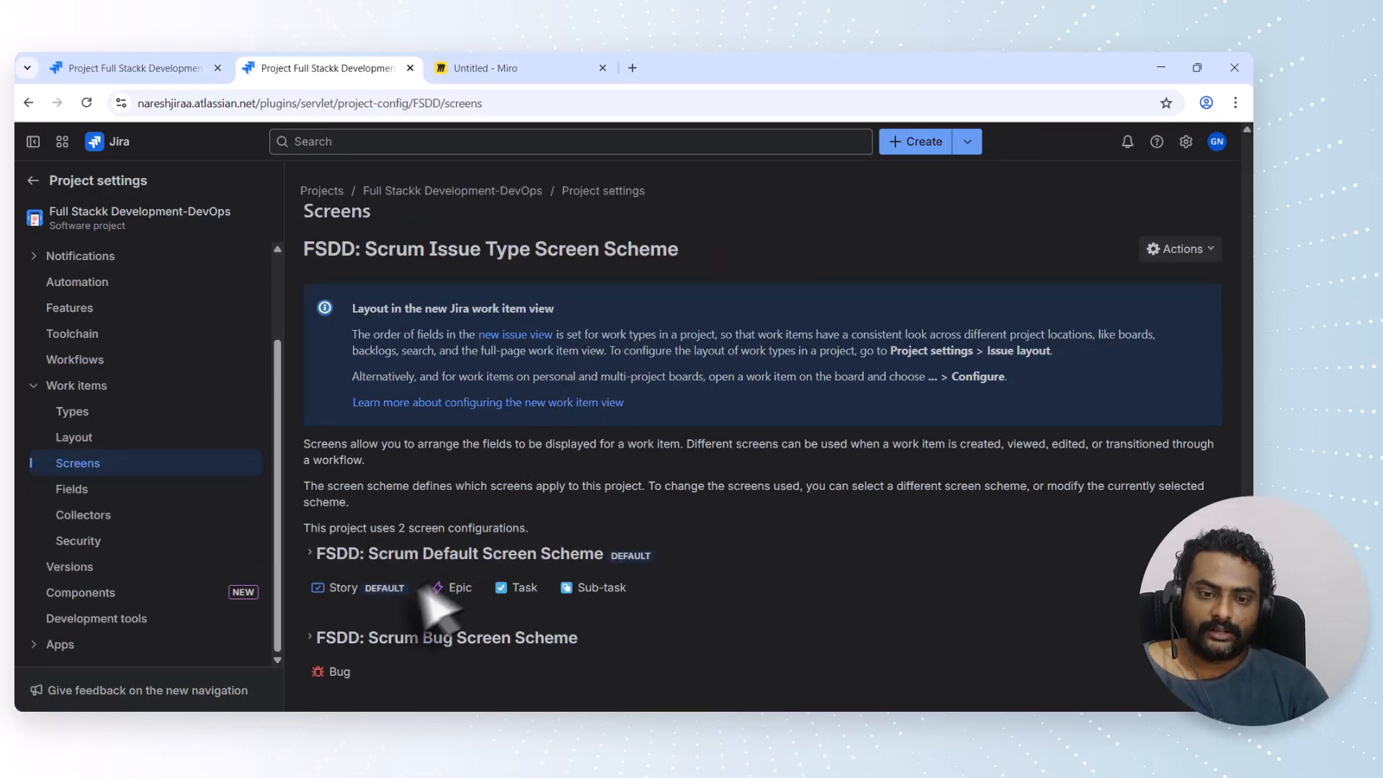
- Expand FSDD: Scrum Default Screen Scheme and open its Create issue screen, FSDD: Scrum Default Issue Screen, in a new browser tab
left_click(428, 562)
scroll(461, 555, "down", 2)
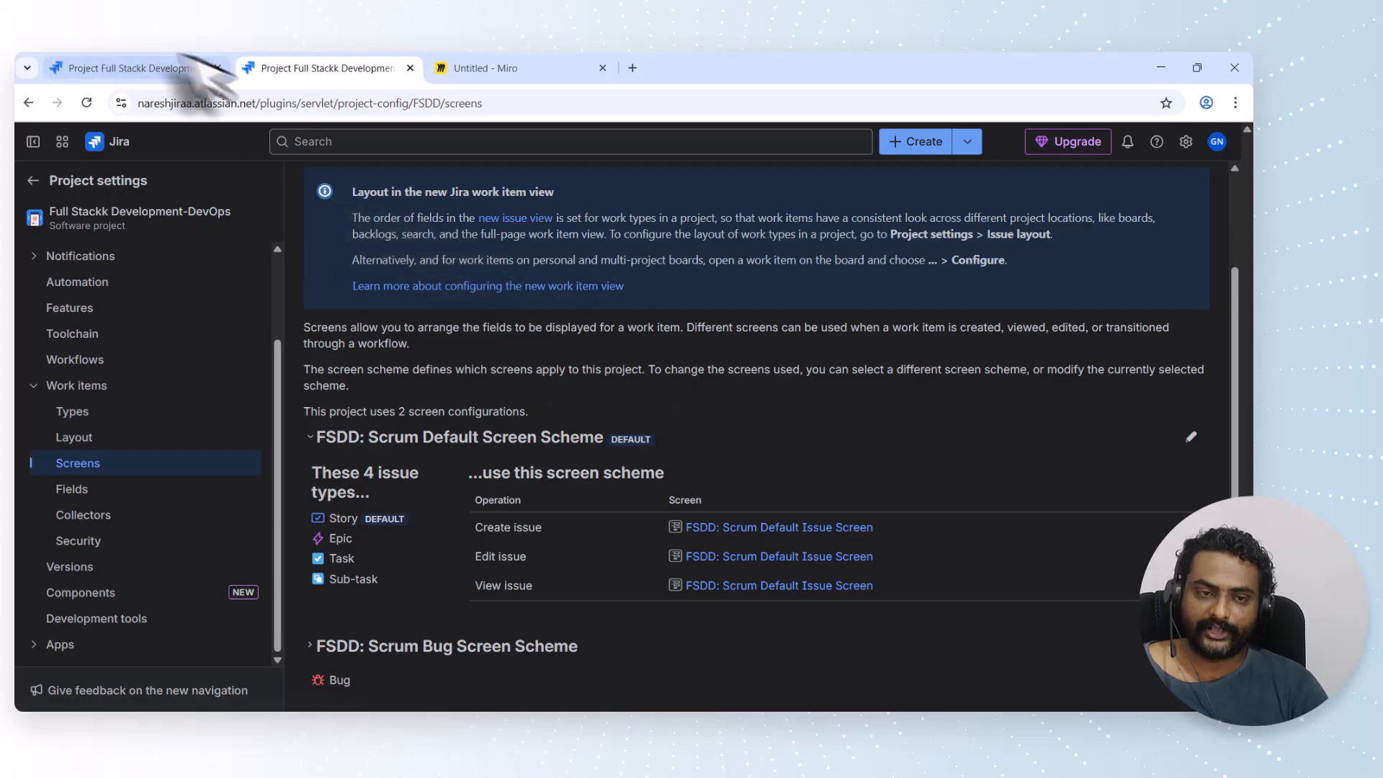
right_click(766, 531)
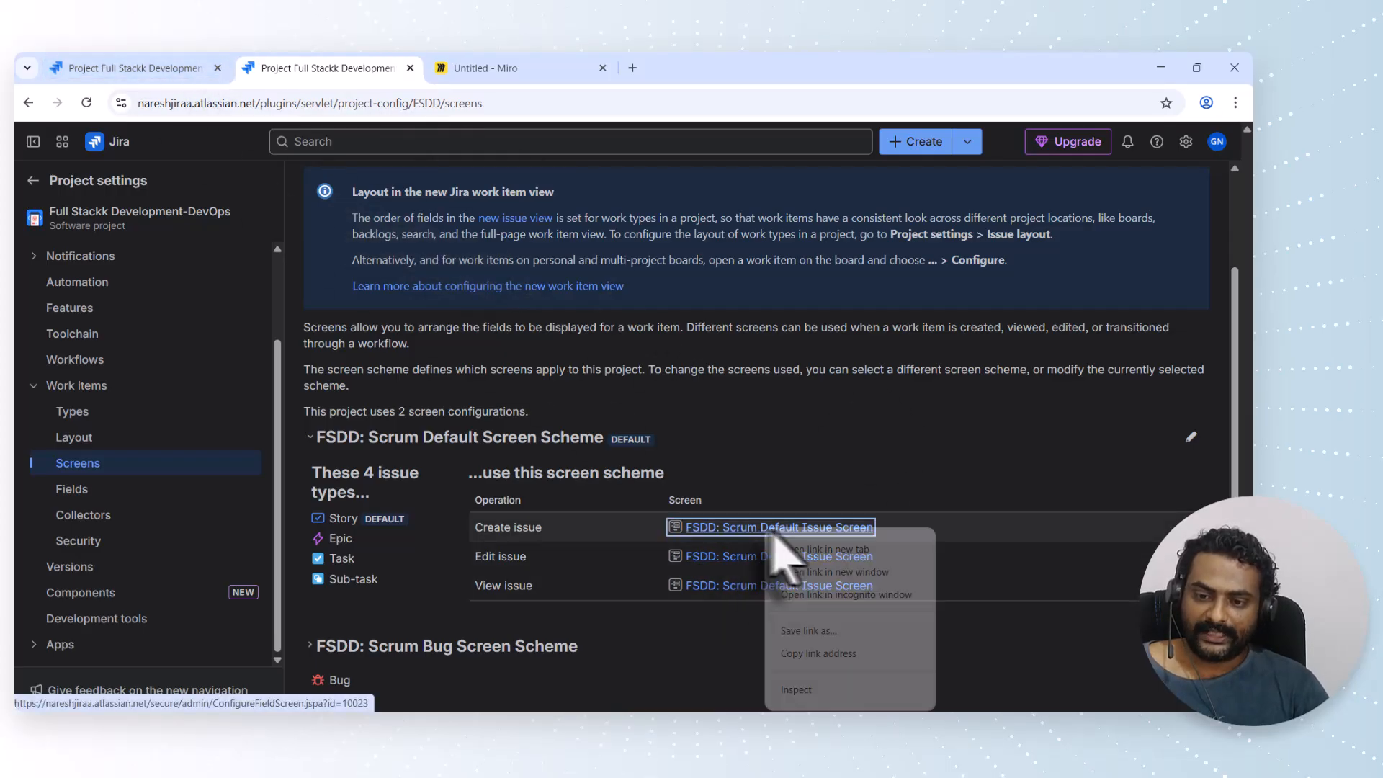
left_click(822, 550)
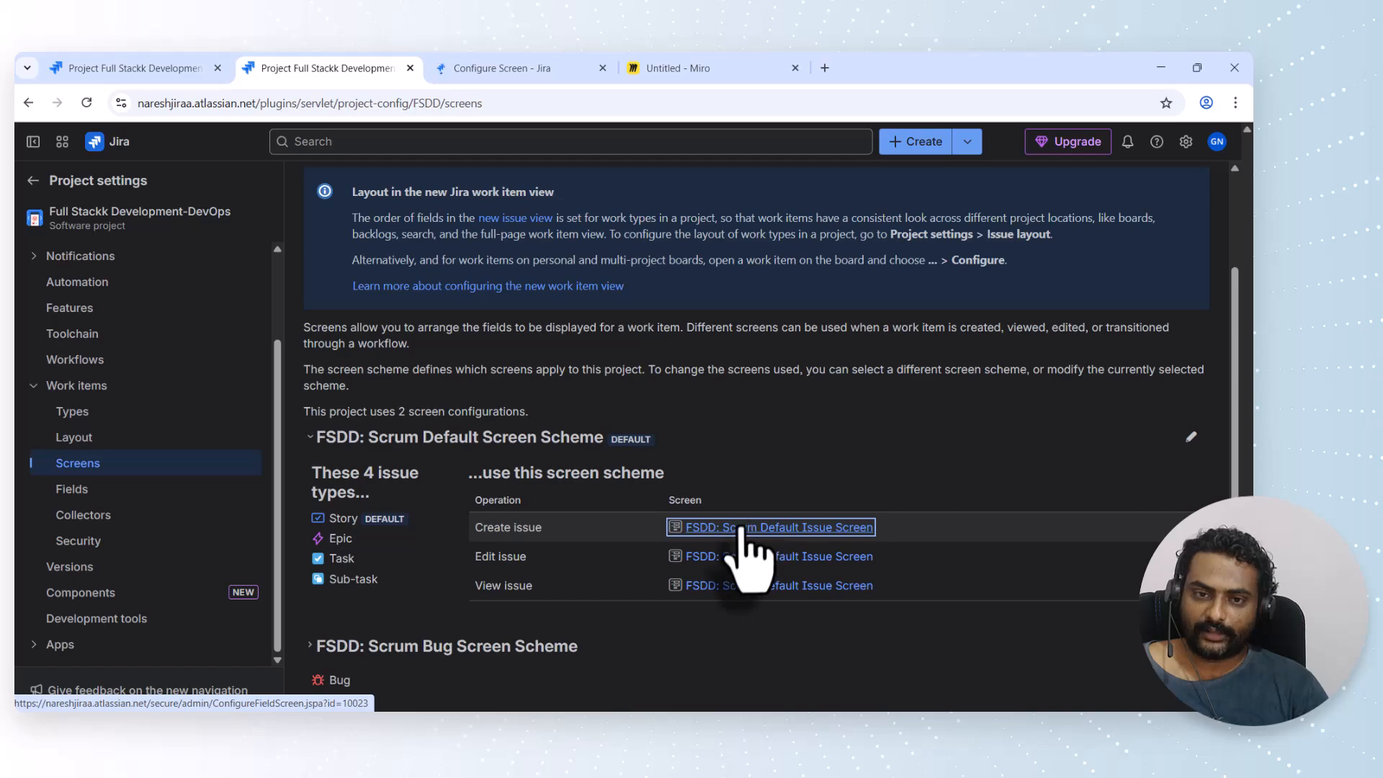
- Place the Configure Screen browser tab beside the Story form's tab and examine the screen's Field Tab and TEST field lists
left_click_drag(497, 68, 309, 69)
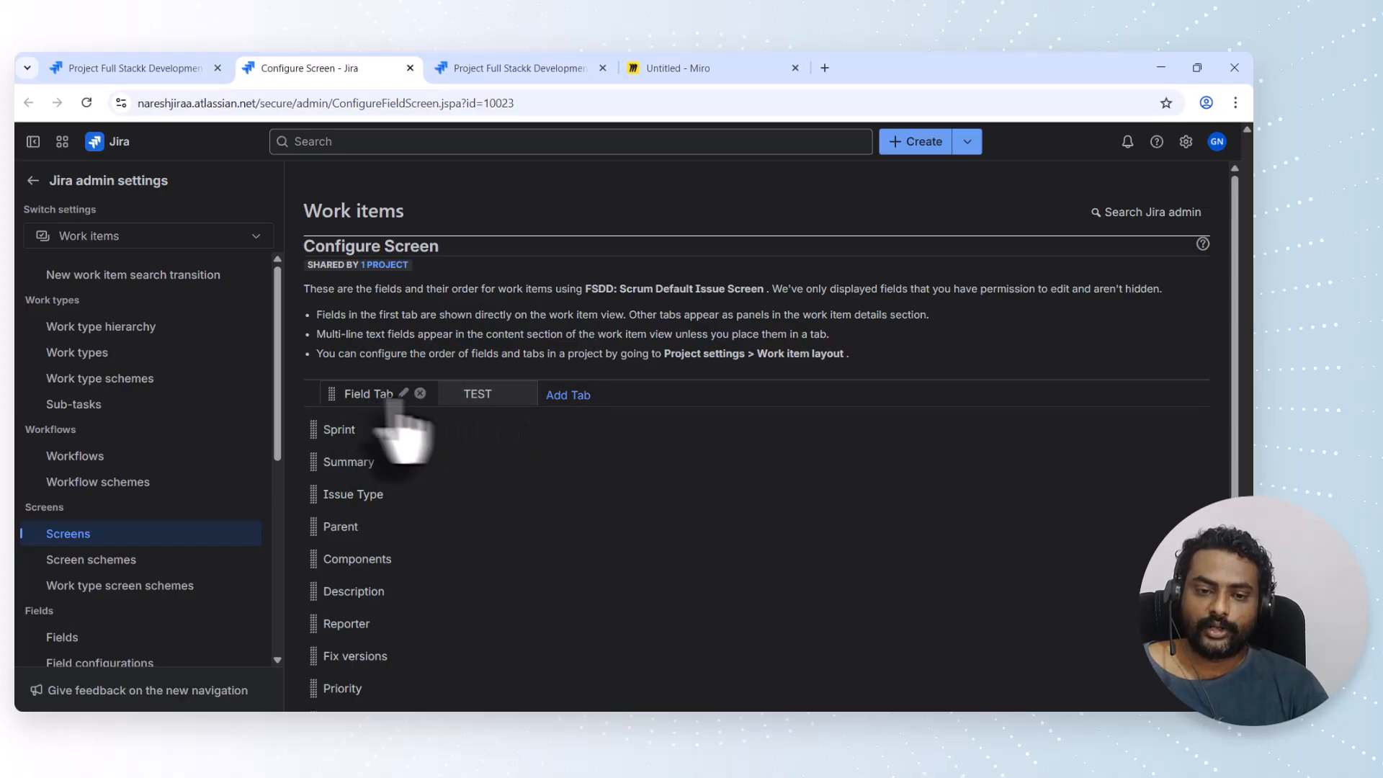
left_click(495, 400)
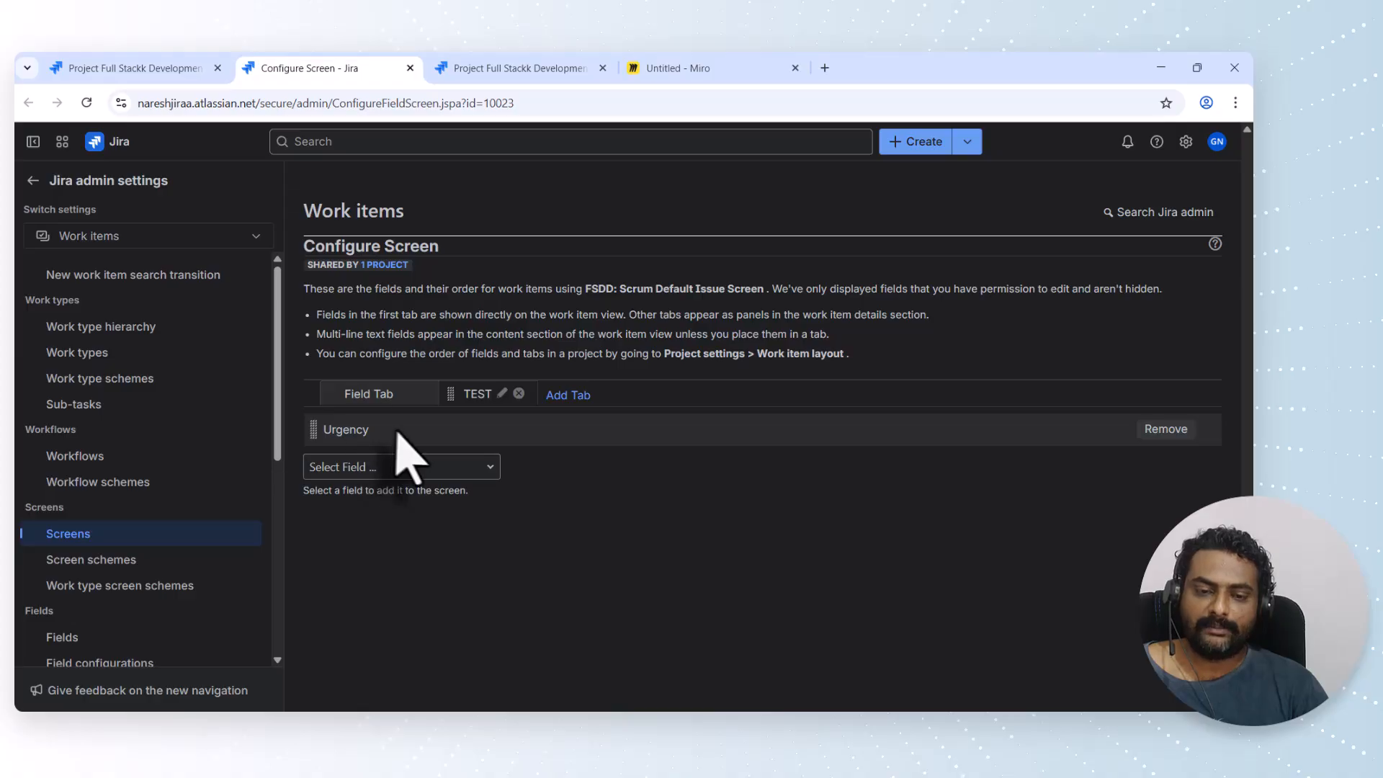
left_click(369, 396)
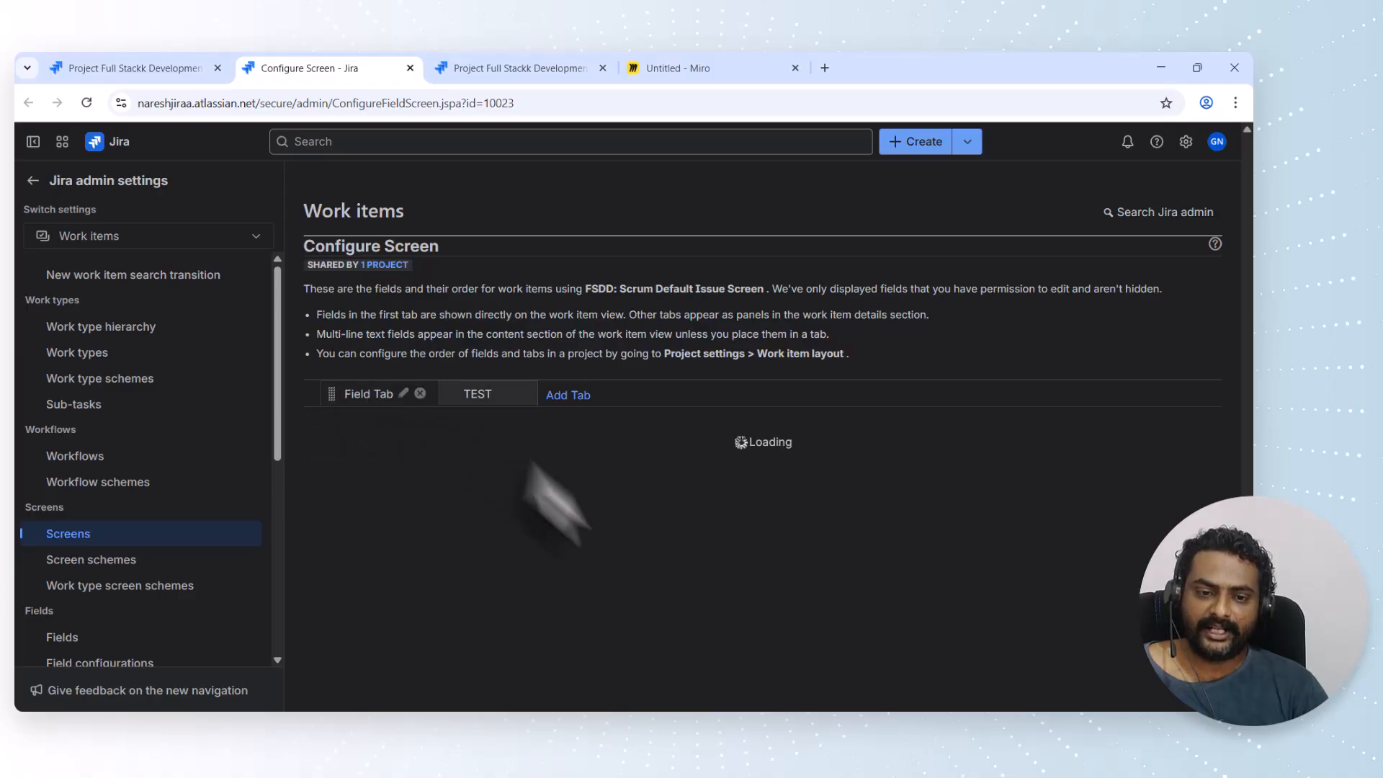
scroll(479, 469, "down", 5)
scroll(473, 658, "up", 5)
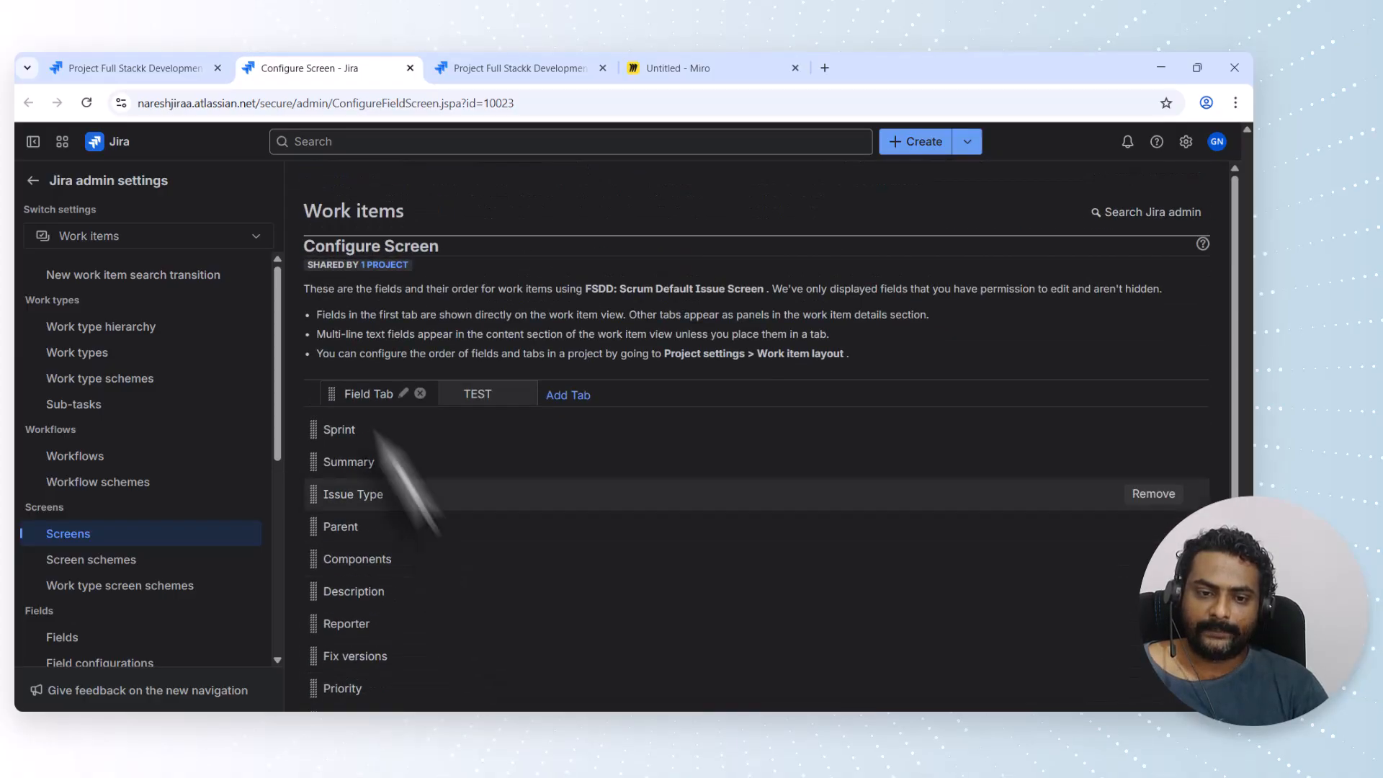
- Compare the TEST fields in the Story creation form with the TEST tab of FSDD: Scrum Default Issue Screen
left_click(124, 64)
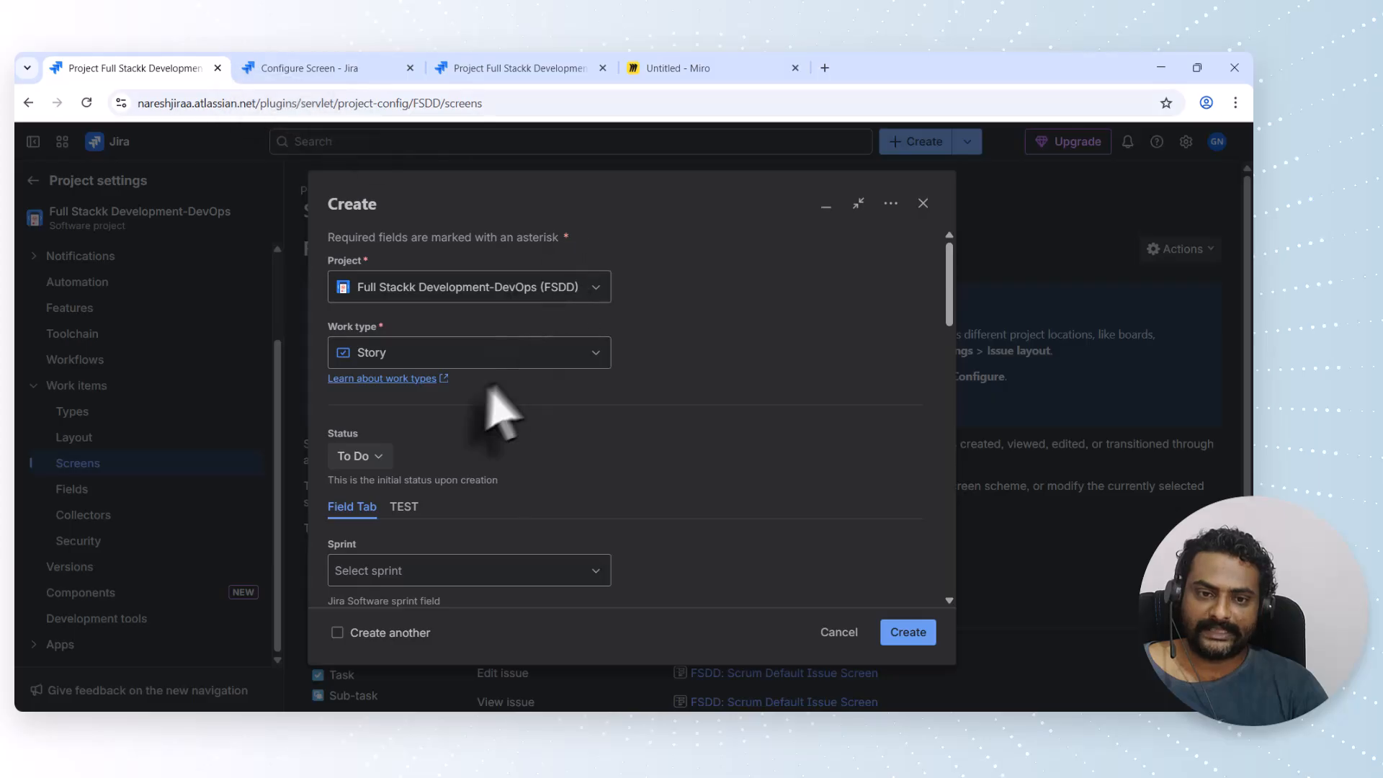
scroll(497, 454, "down", 1)
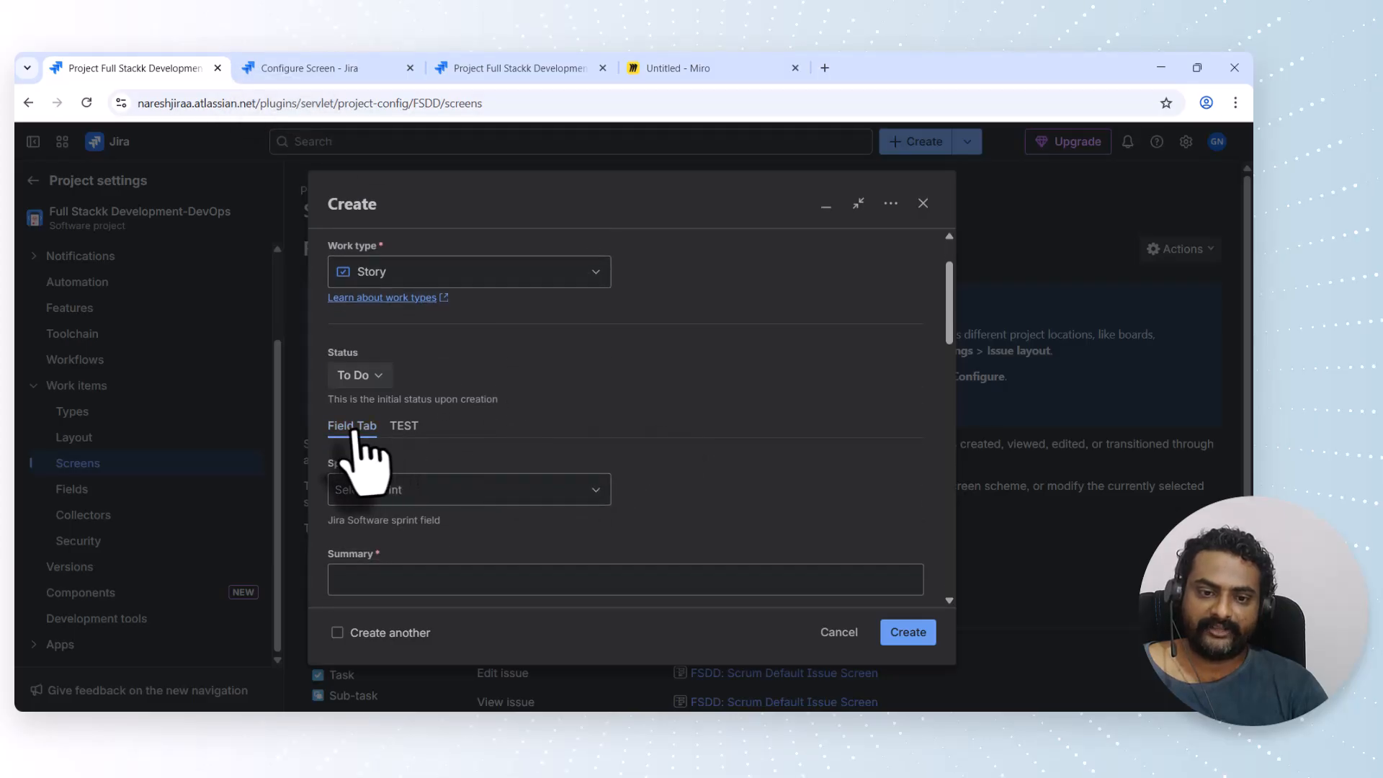
left_click(404, 428)
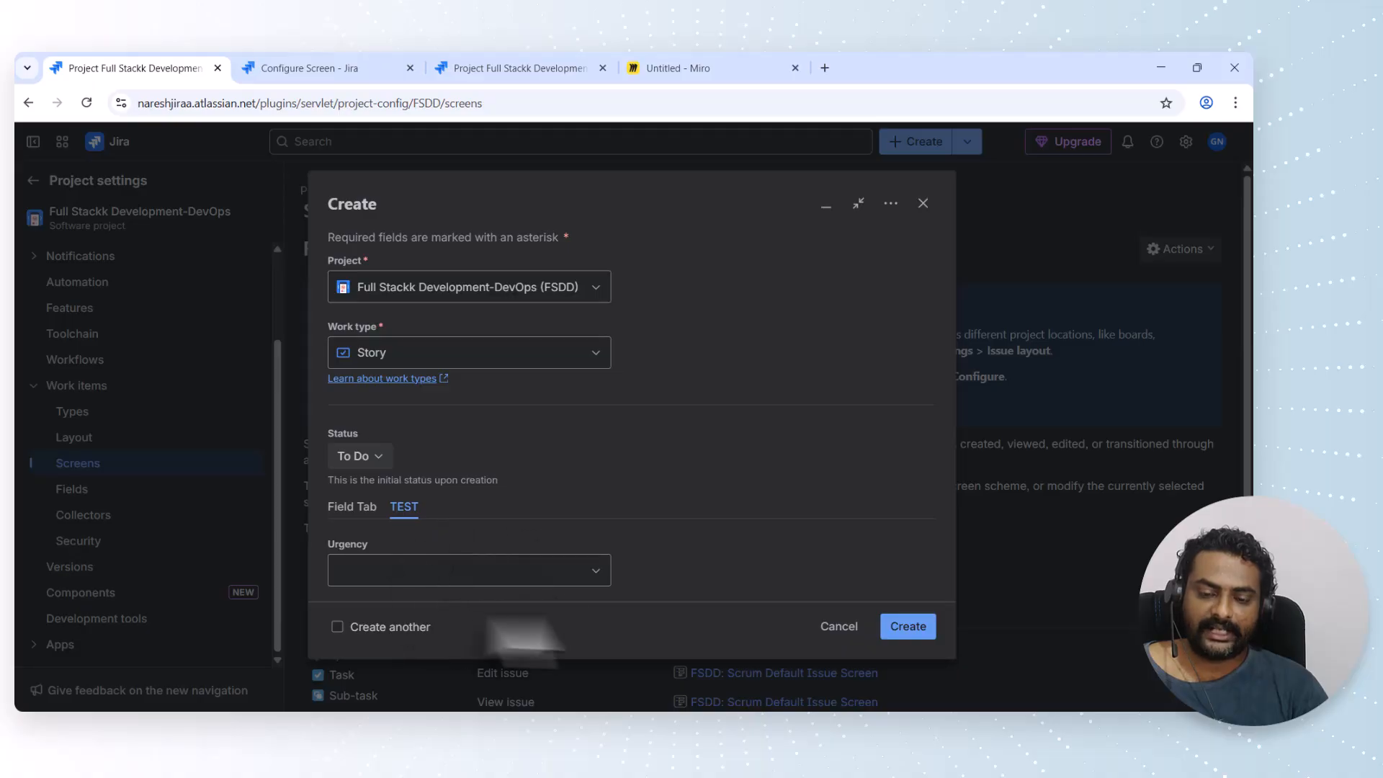
left_click(313, 66)
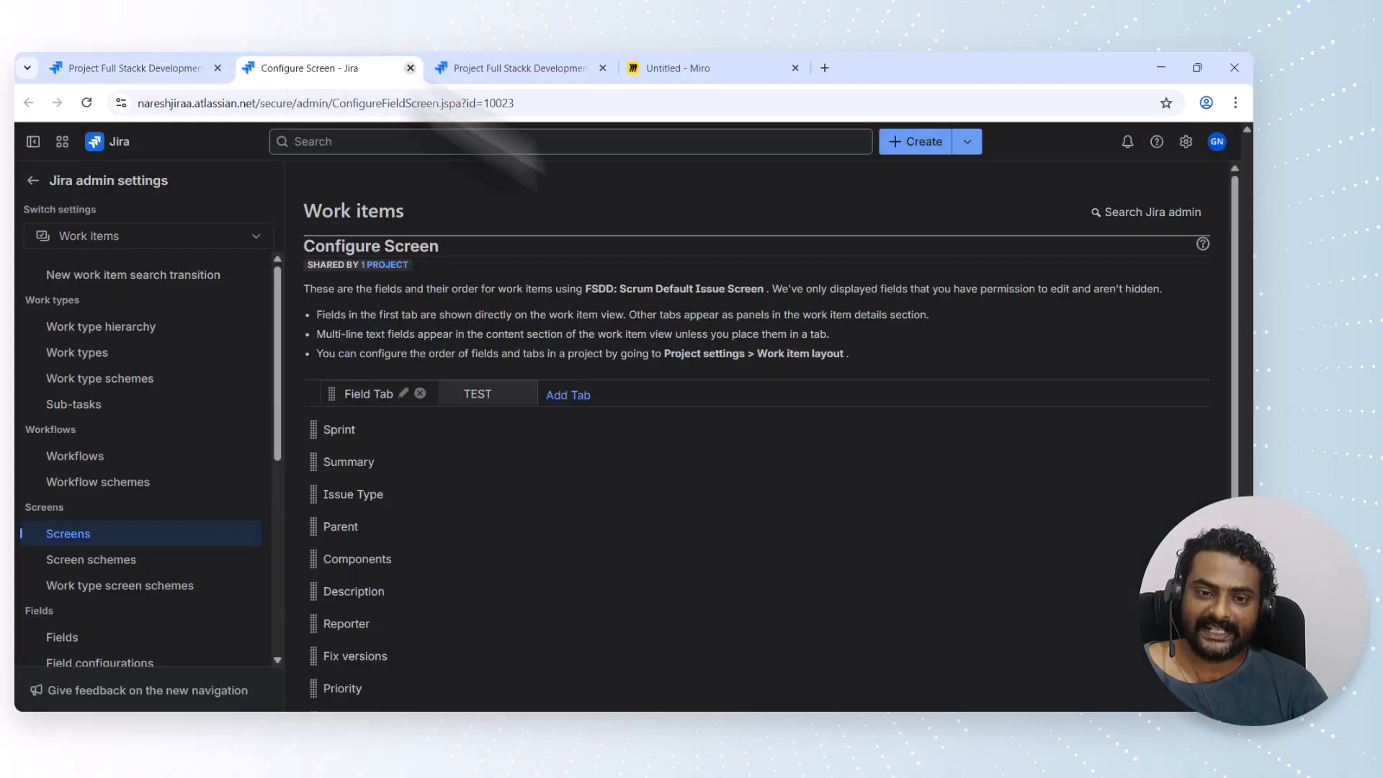
left_click(490, 395)
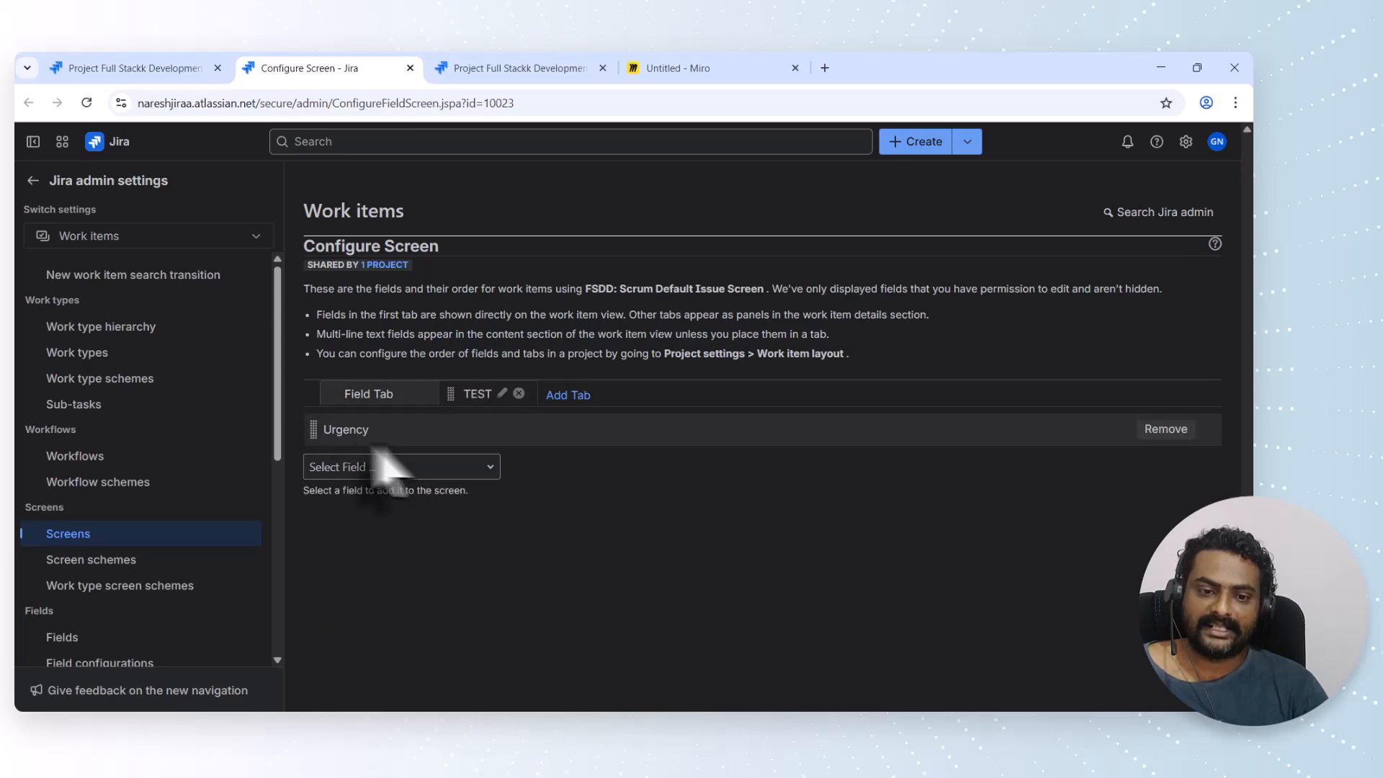
- Review all the Field Tab fields in the Story creation form and close the form without creating a work item
left_click(191, 67)
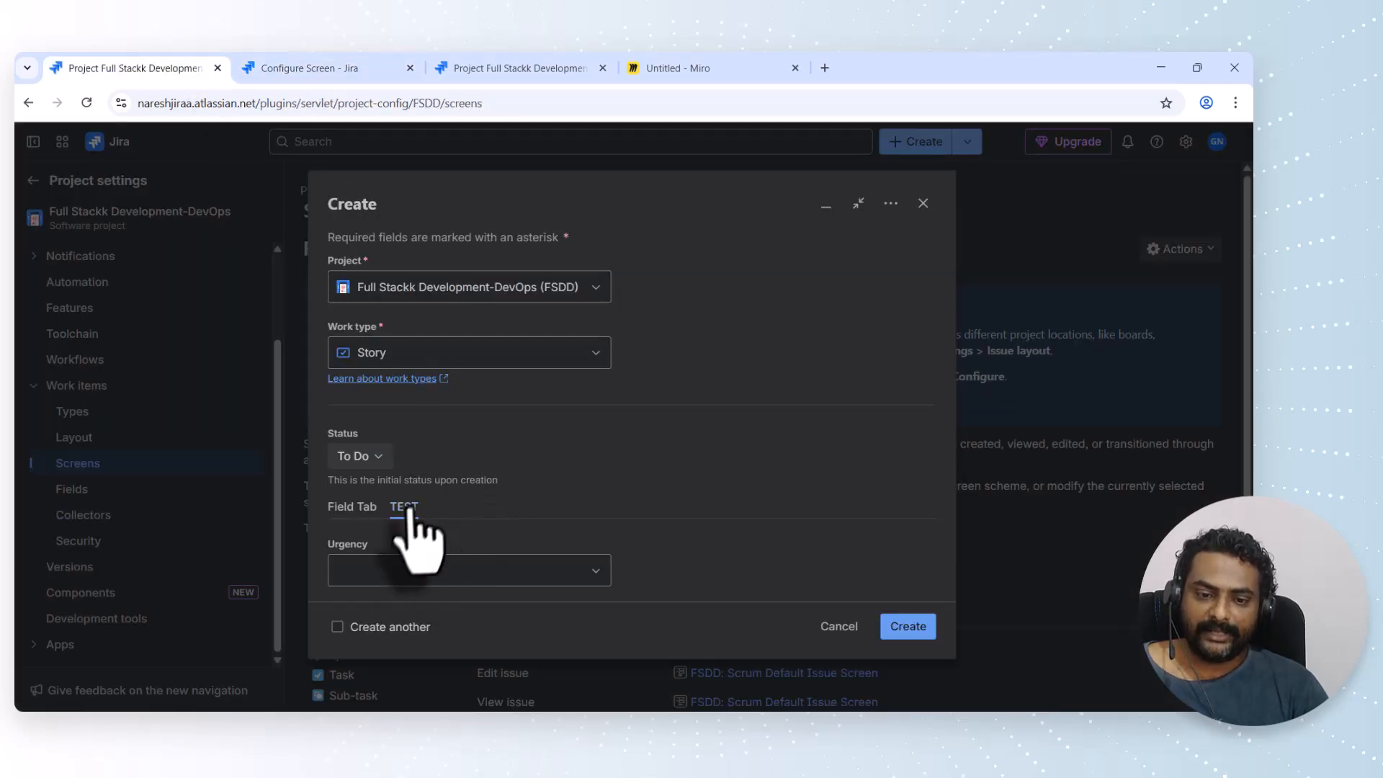
left_click(358, 510)
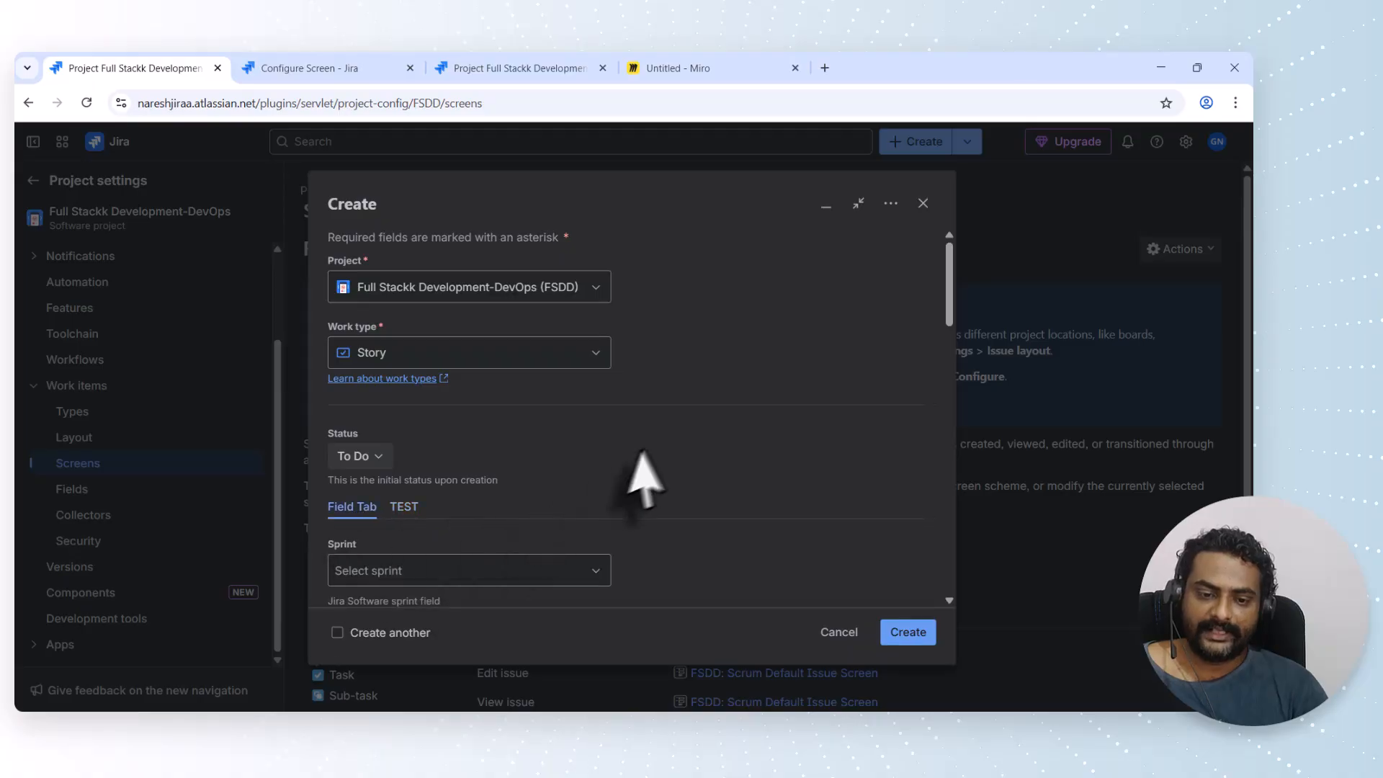
scroll(648, 454, "down", 10)
scroll(641, 439, "down", 3)
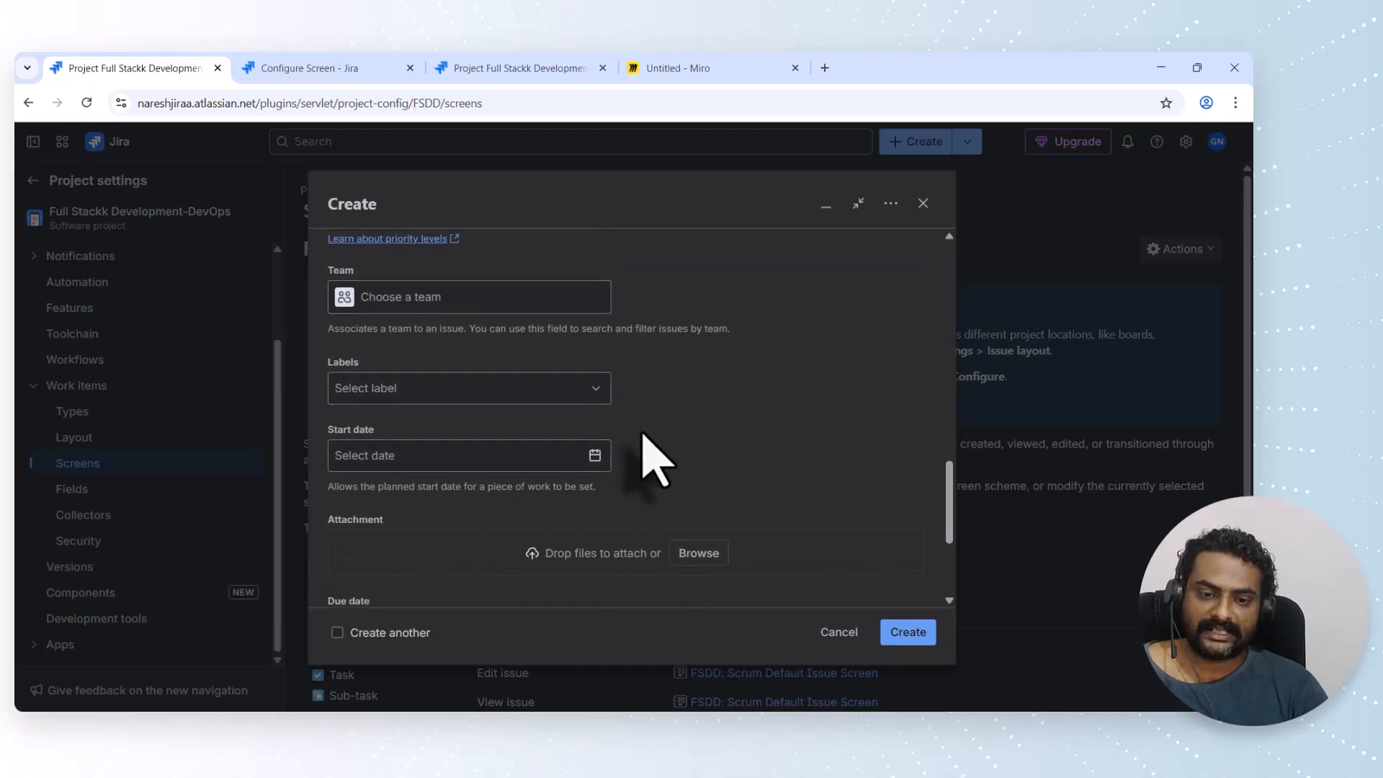
scroll(648, 457, "up", 5)
scroll(645, 451, "down", 6)
scroll(656, 468, "down", 2)
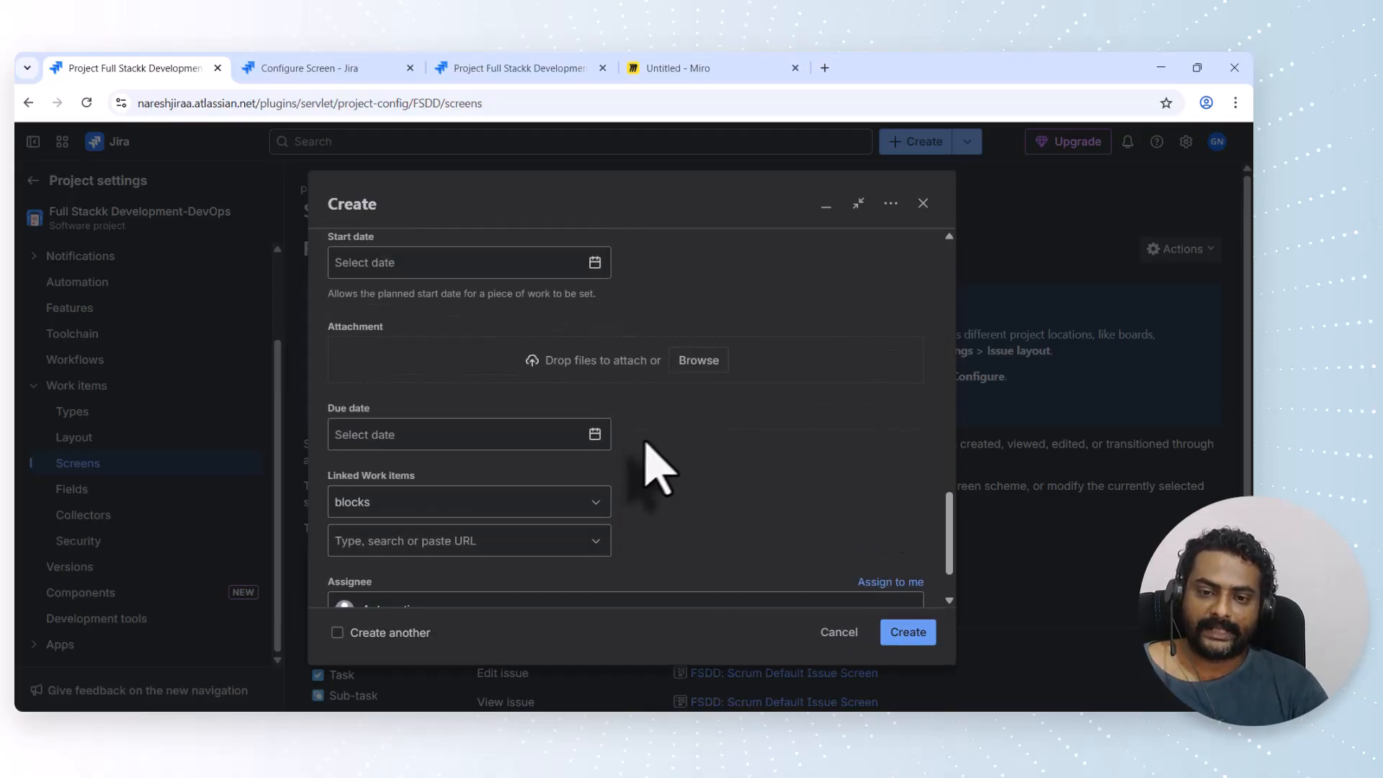
scroll(652, 465, "up", 10)
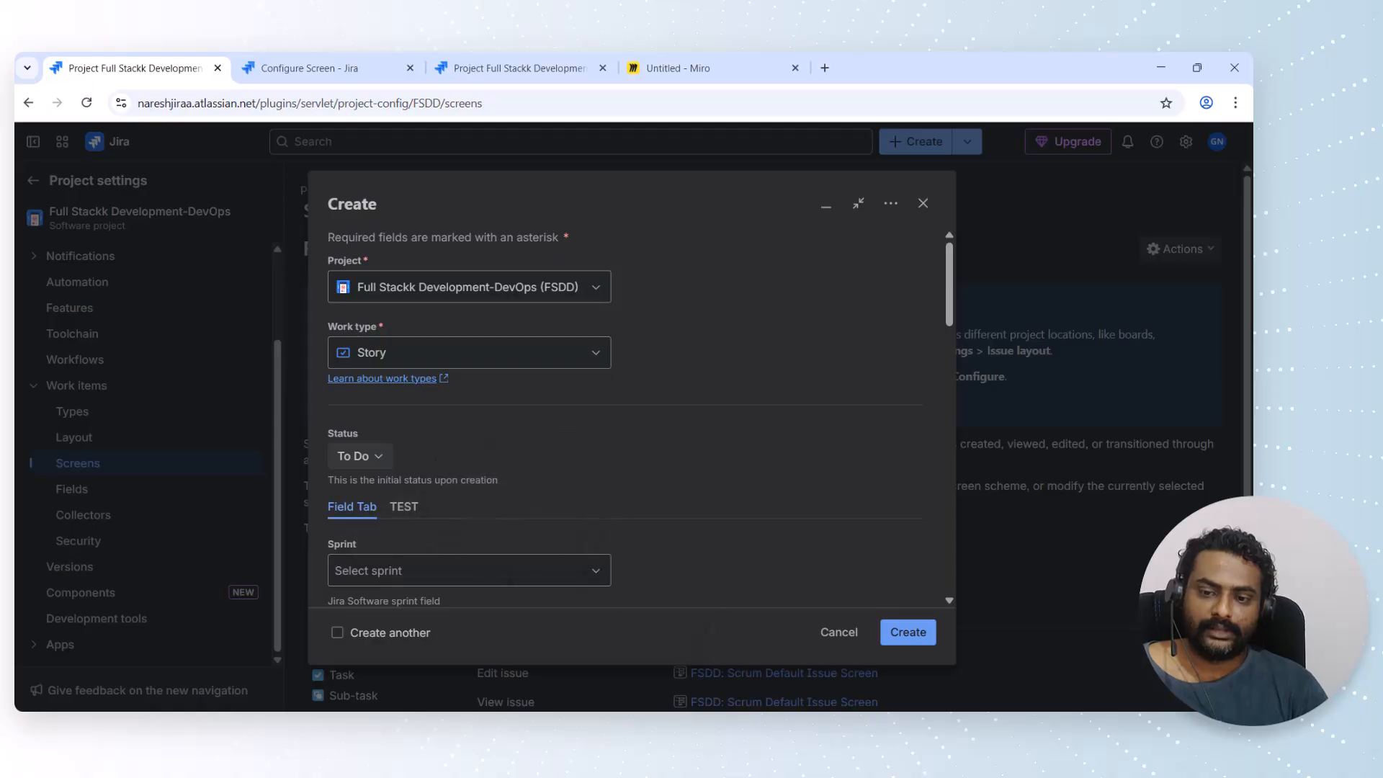
left_click(836, 633)
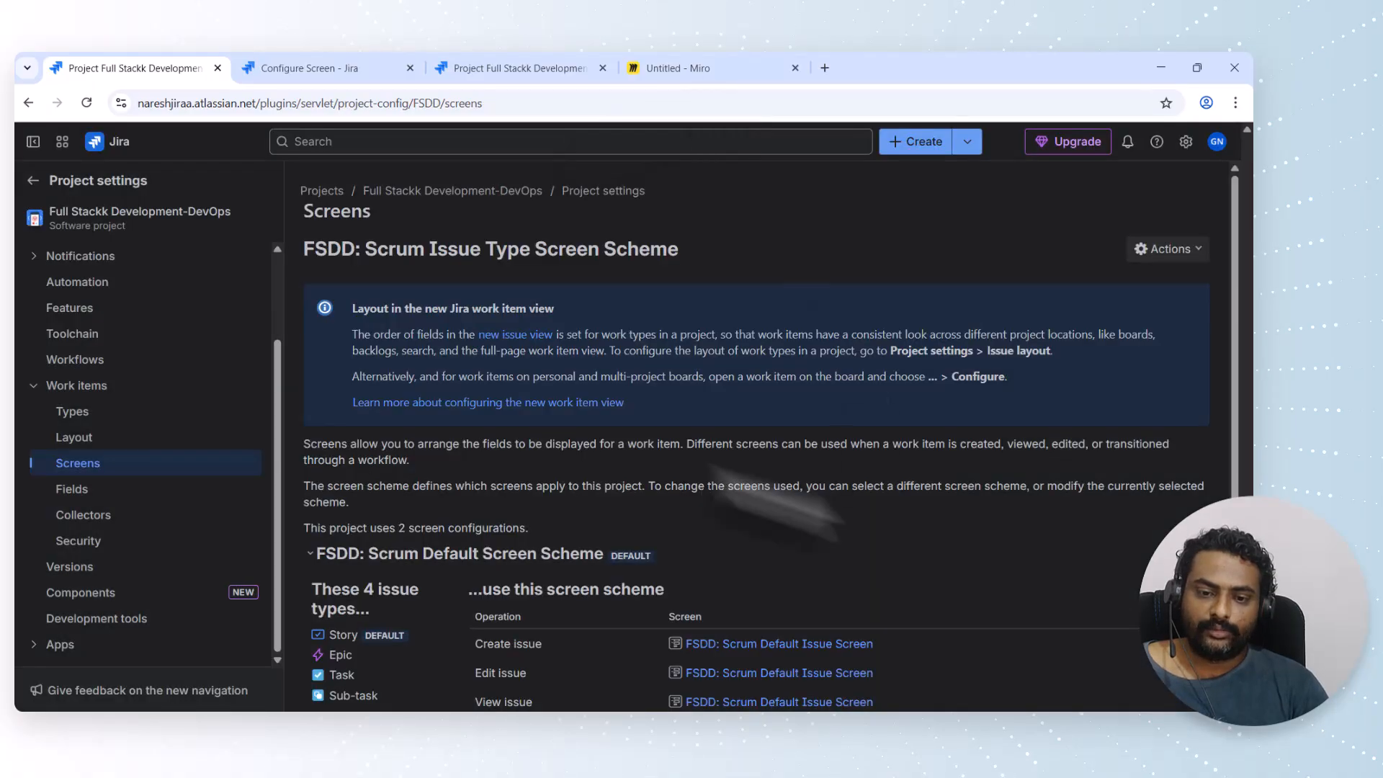
- Open work item FSDD-1 from the Full Stackk Development-DevOps list view as a full page in a new browser tab
left_click(32, 181)
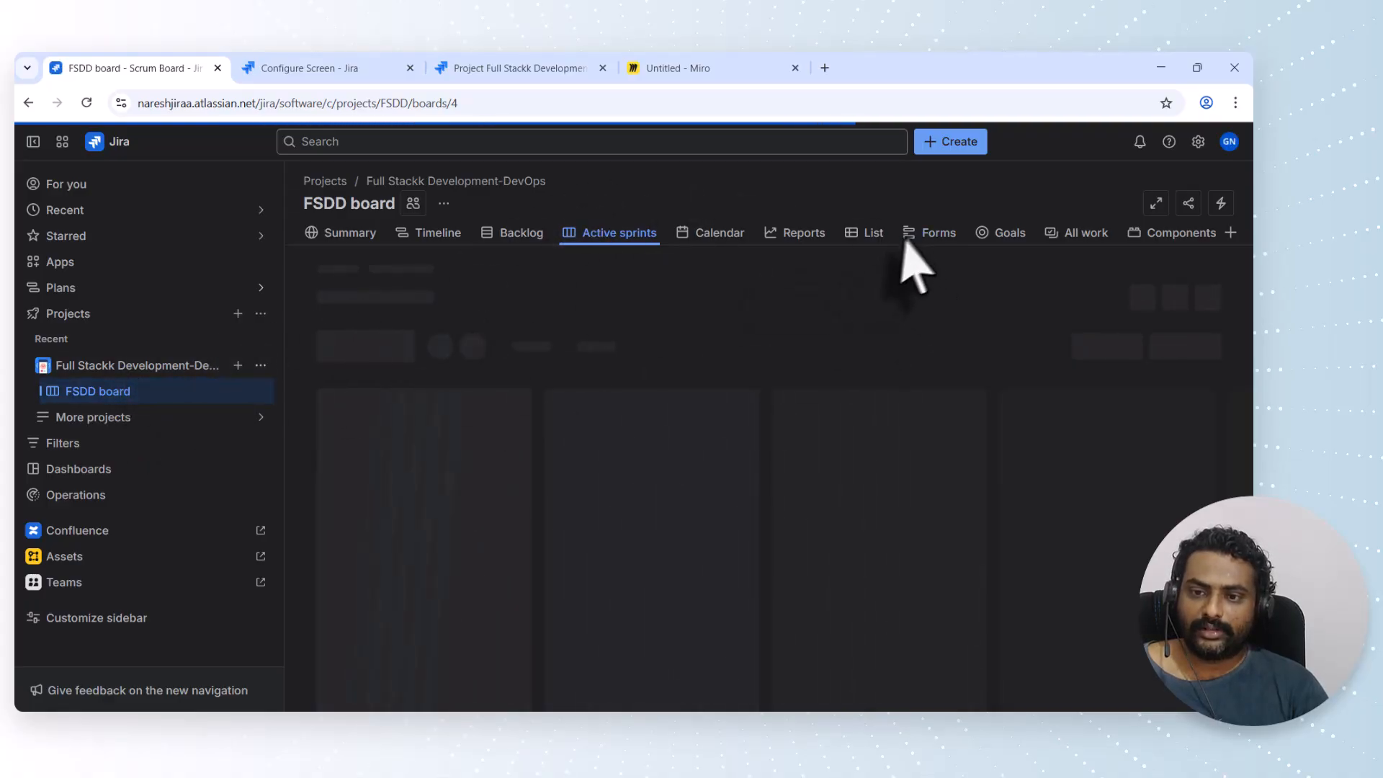
left_click(872, 238)
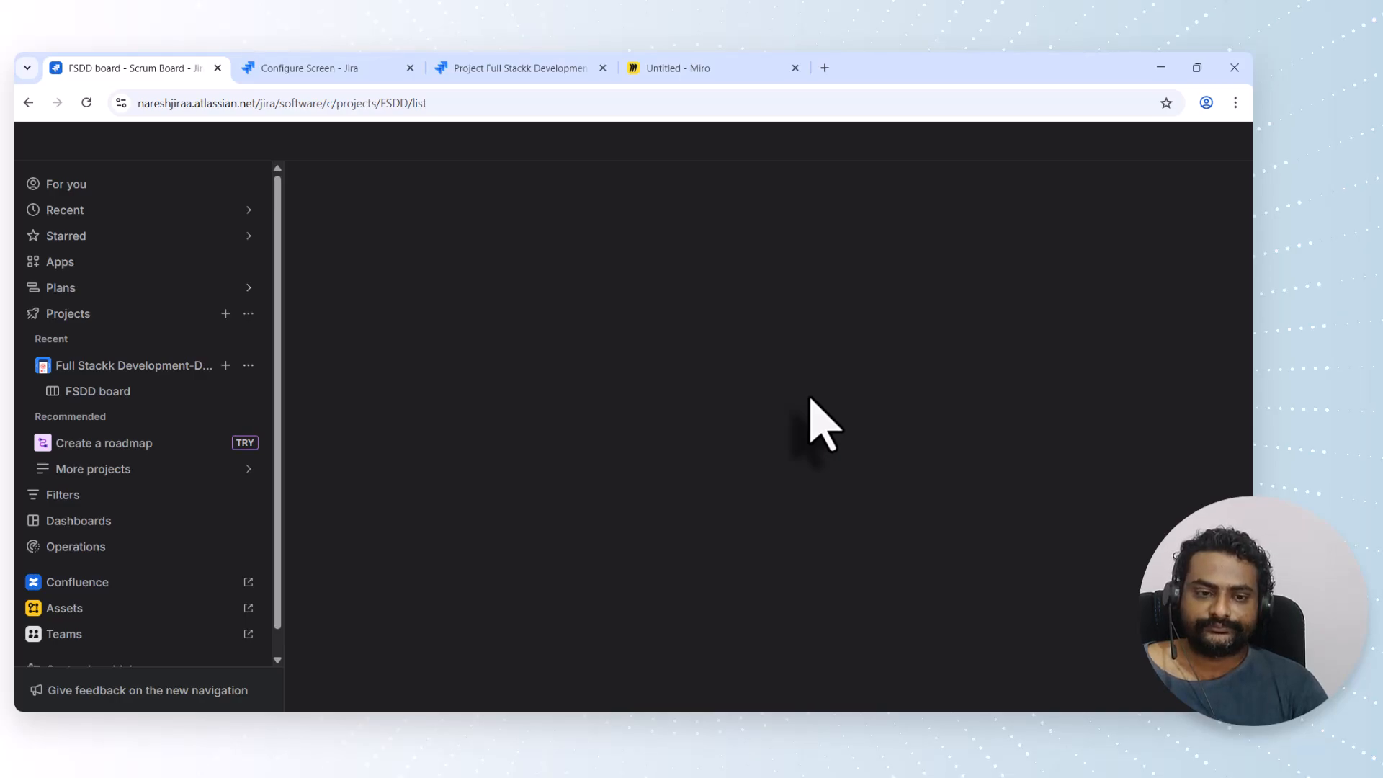
left_click(87, 103)
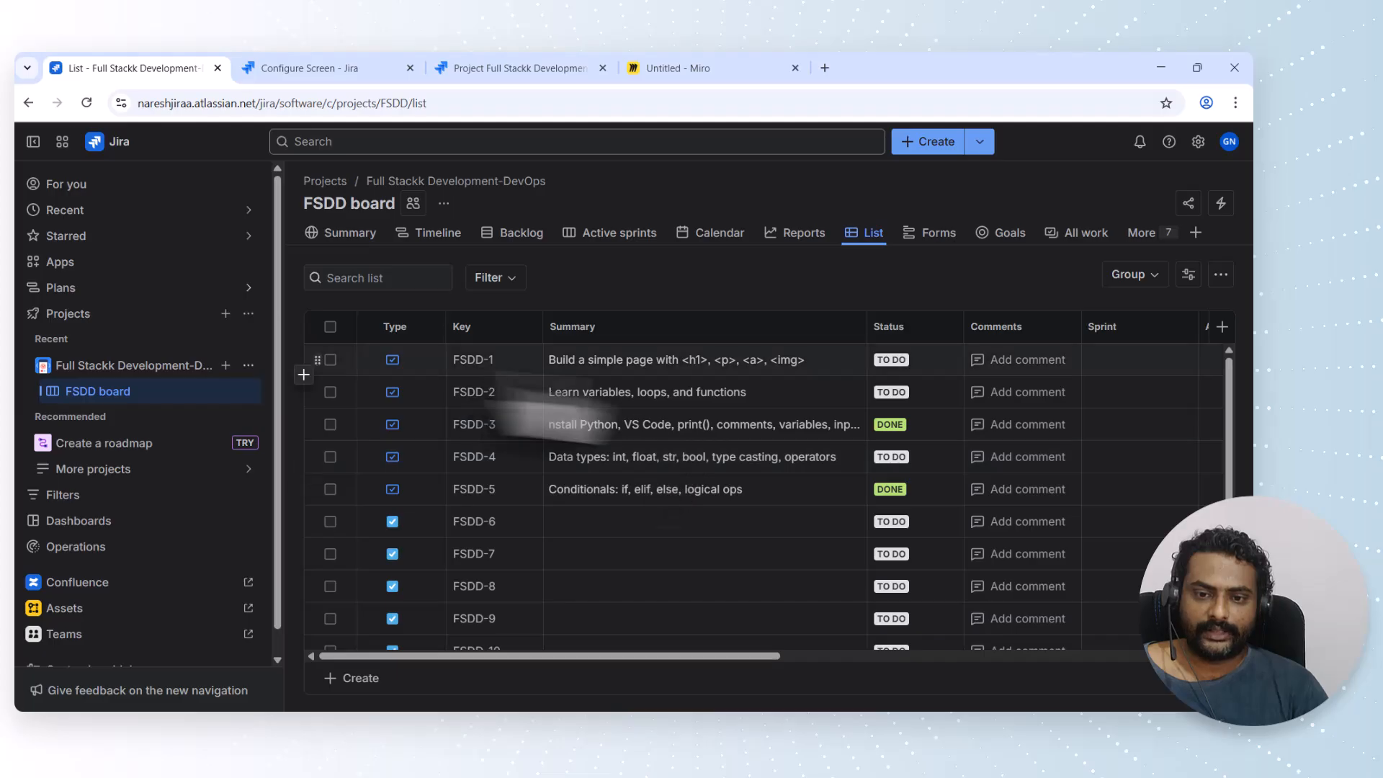
left_click(472, 360)
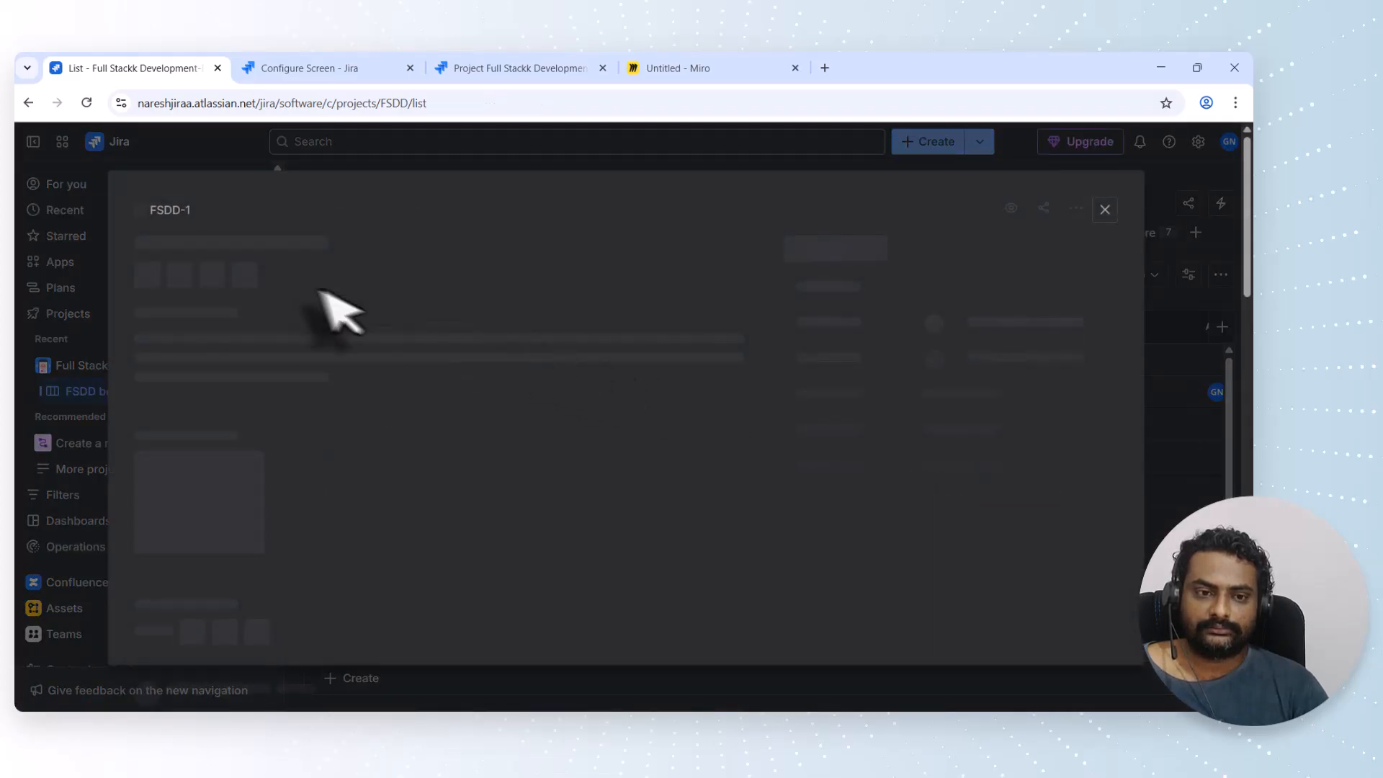
key("Escape")
left_click(473, 360)
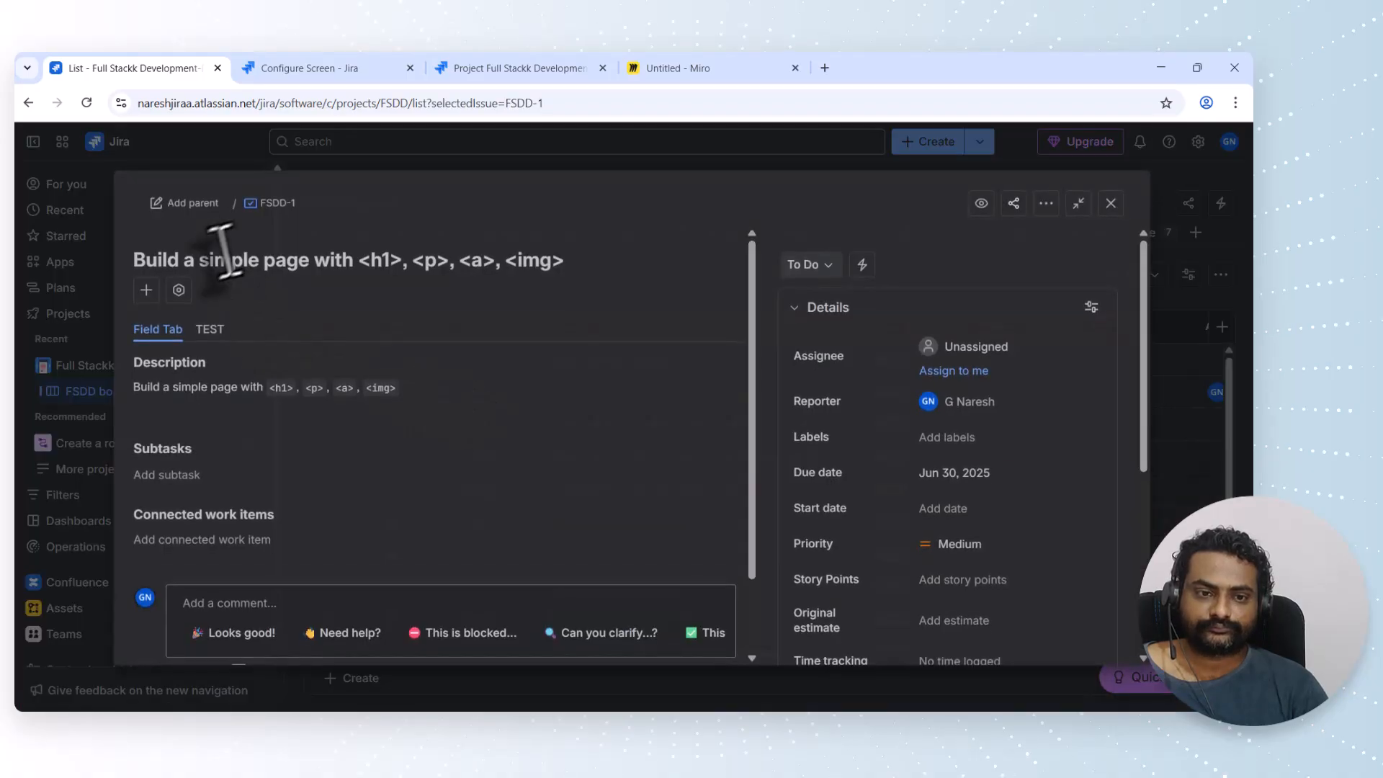
left_click(274, 206)
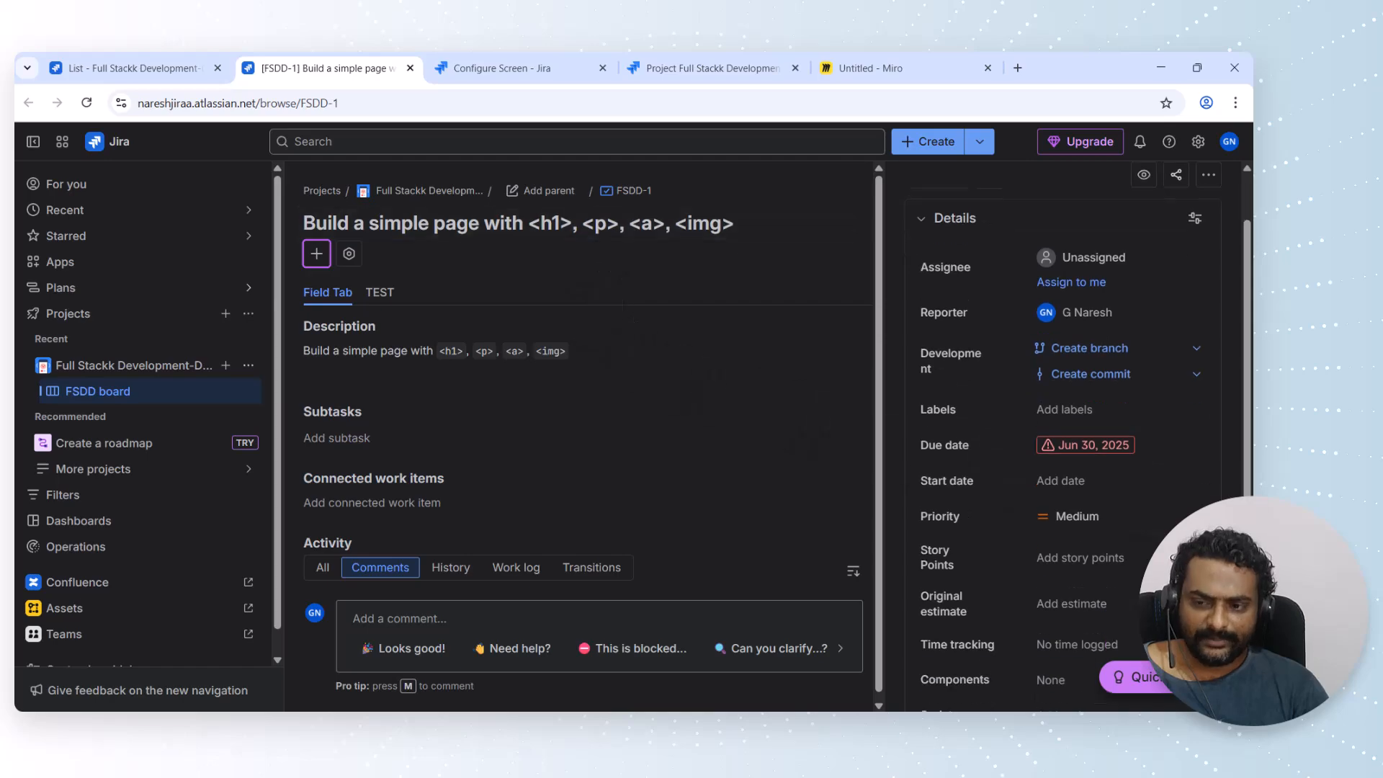
- Examine the fields in the Details section of work item FSDD-1
scroll(1050, 447, "down", 3)
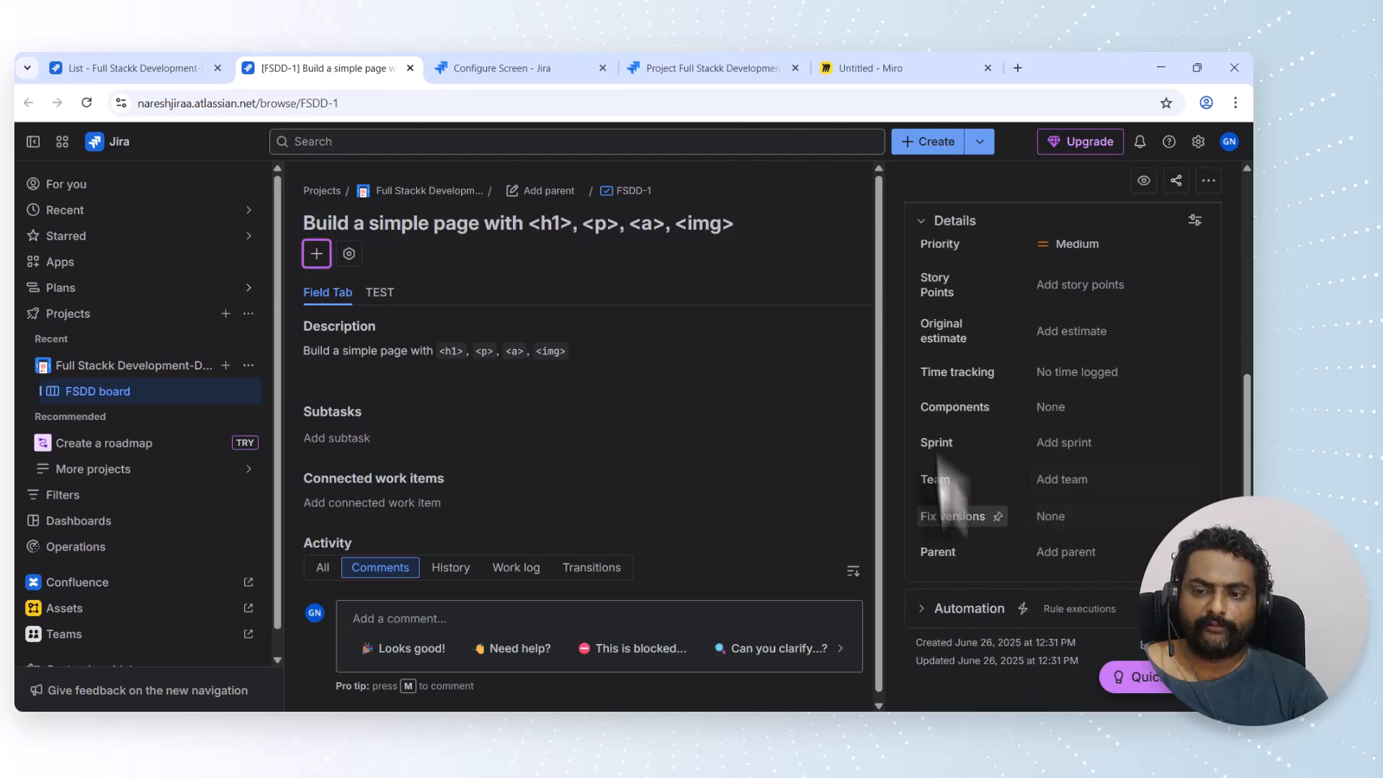
scroll(1056, 519, "up", 4)
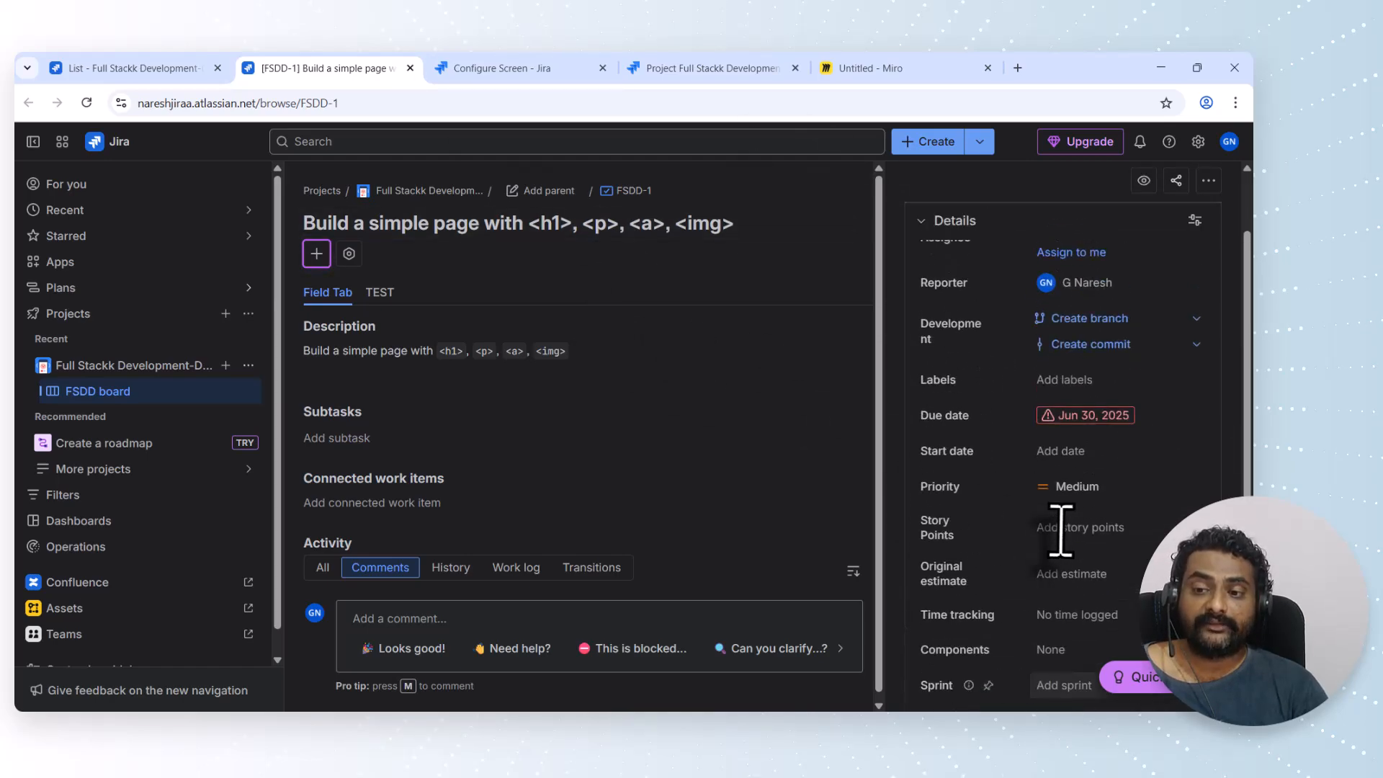
scroll(943, 432, "down", 4)
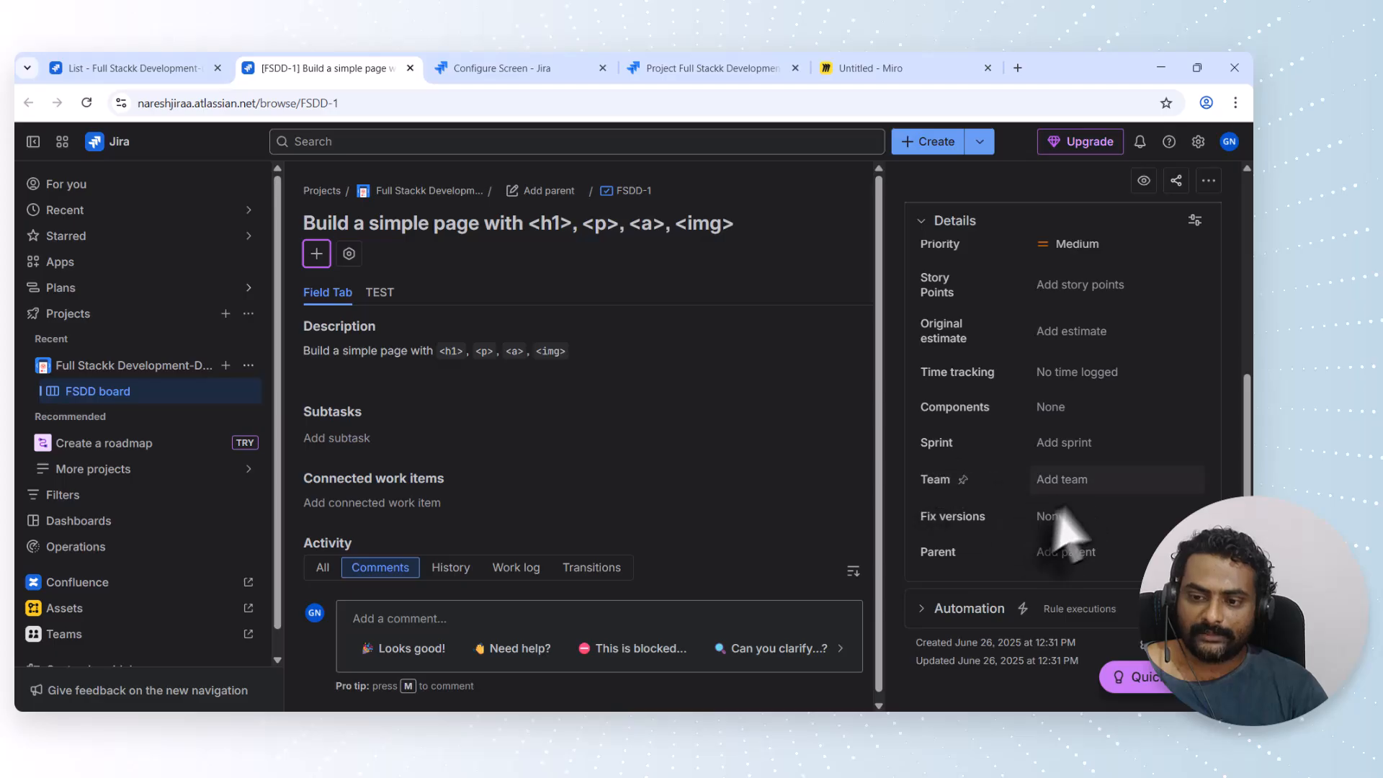
scroll(1067, 519, "up", 5)
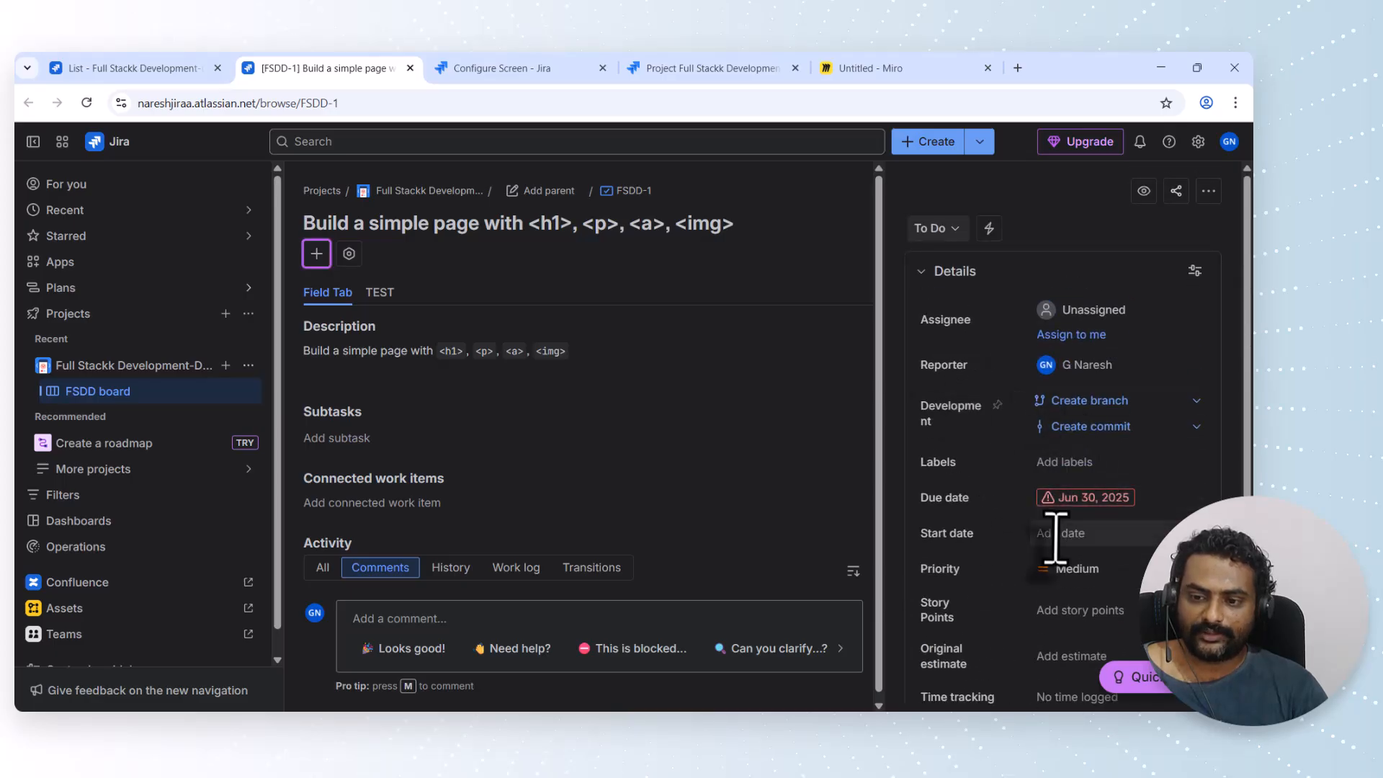
scroll(1038, 512, "down", 2)
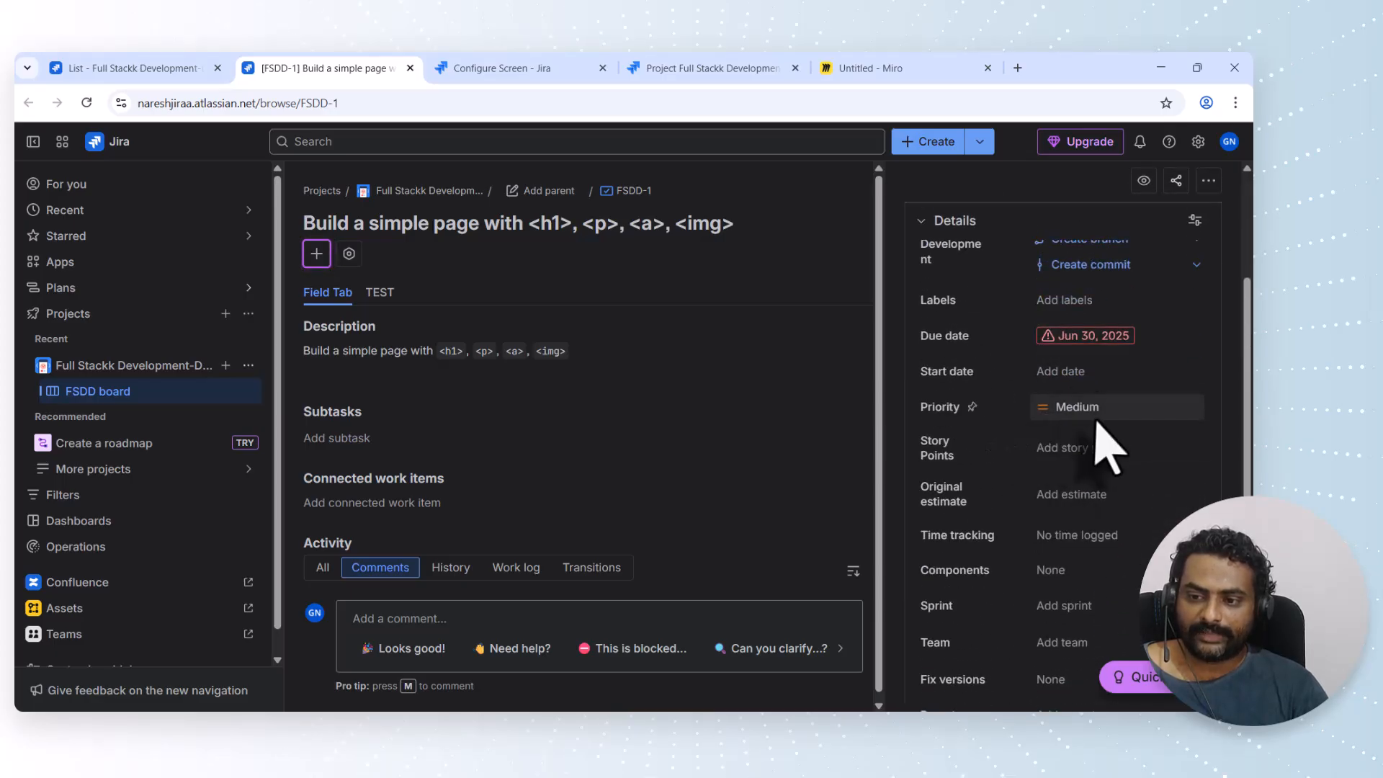
- Edit the priority of work item FSDD-1 directly in its details, setting it first to High and finally to Low
left_click(1130, 408)
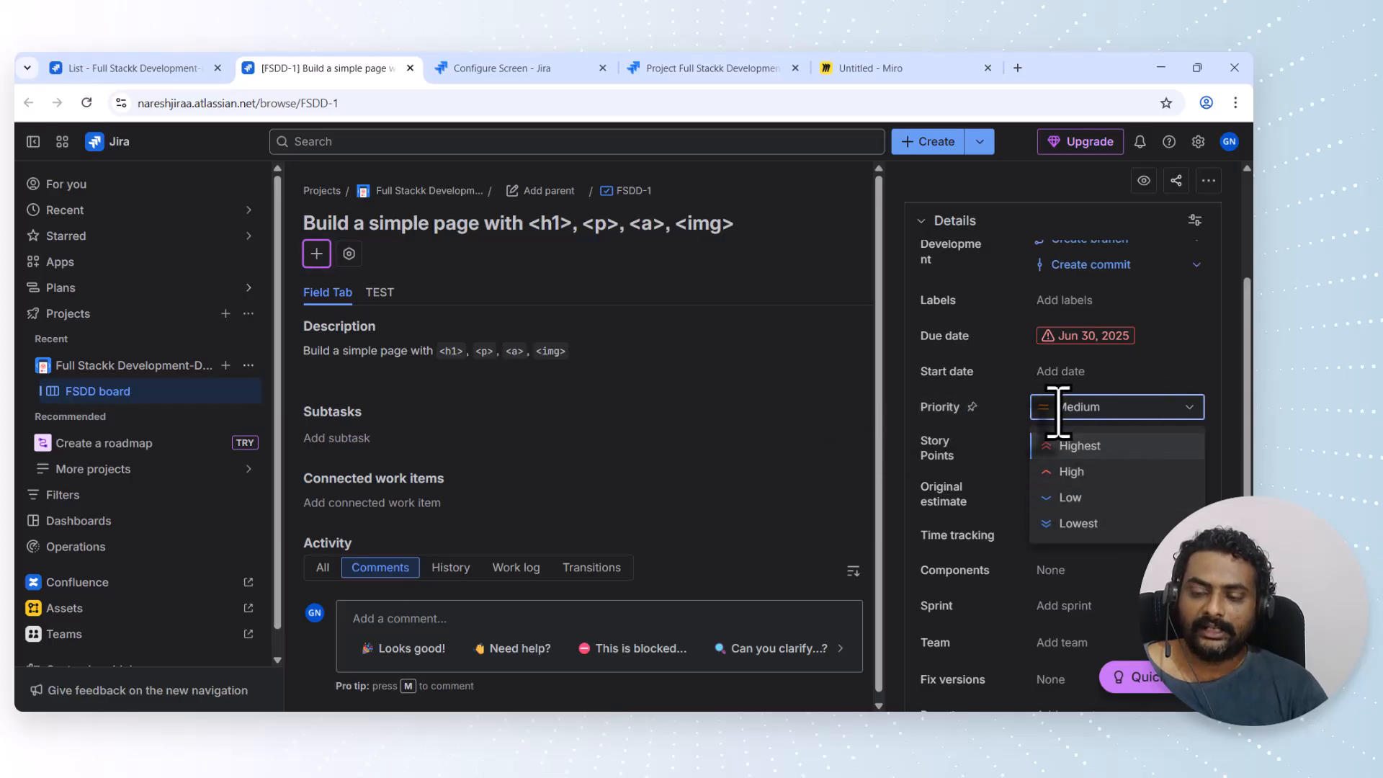
left_click(1225, 413)
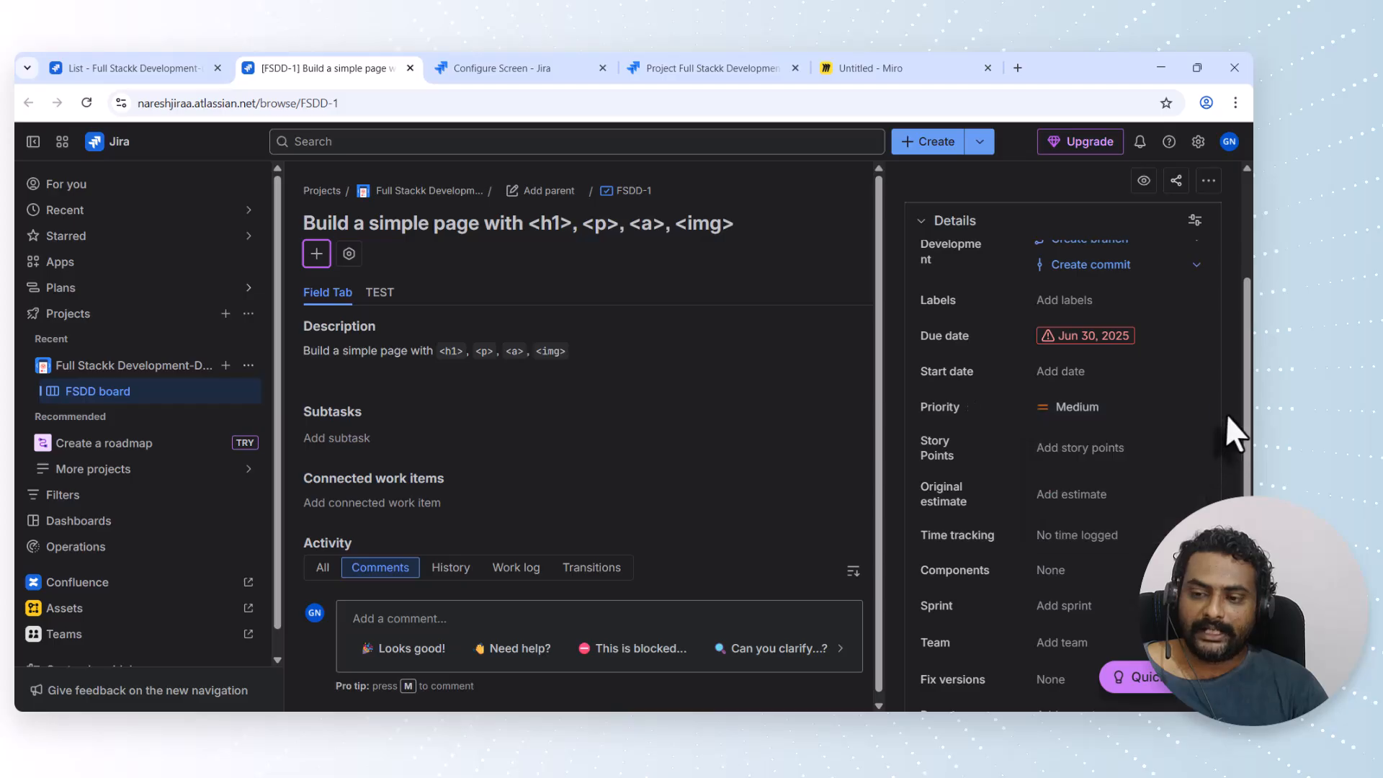
left_click(1114, 412)
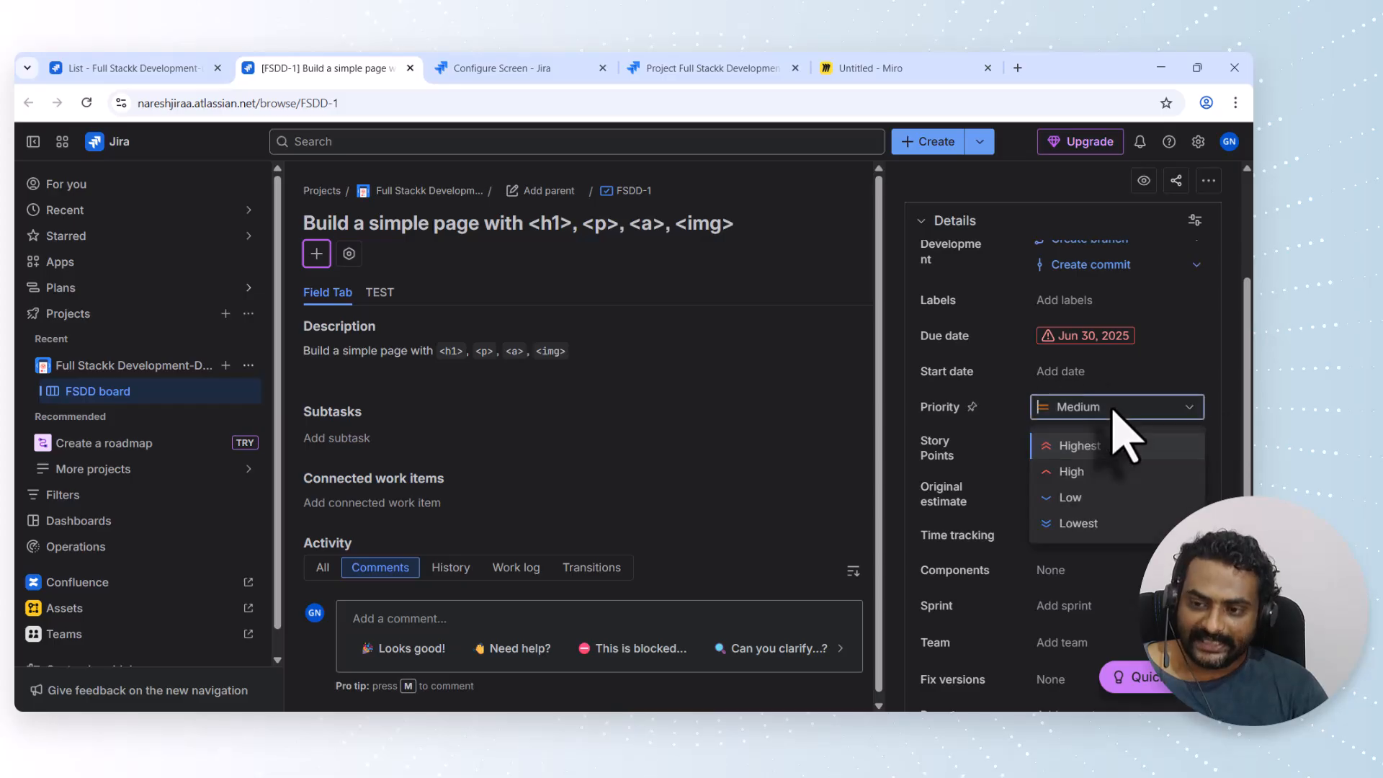
left_click(1107, 472)
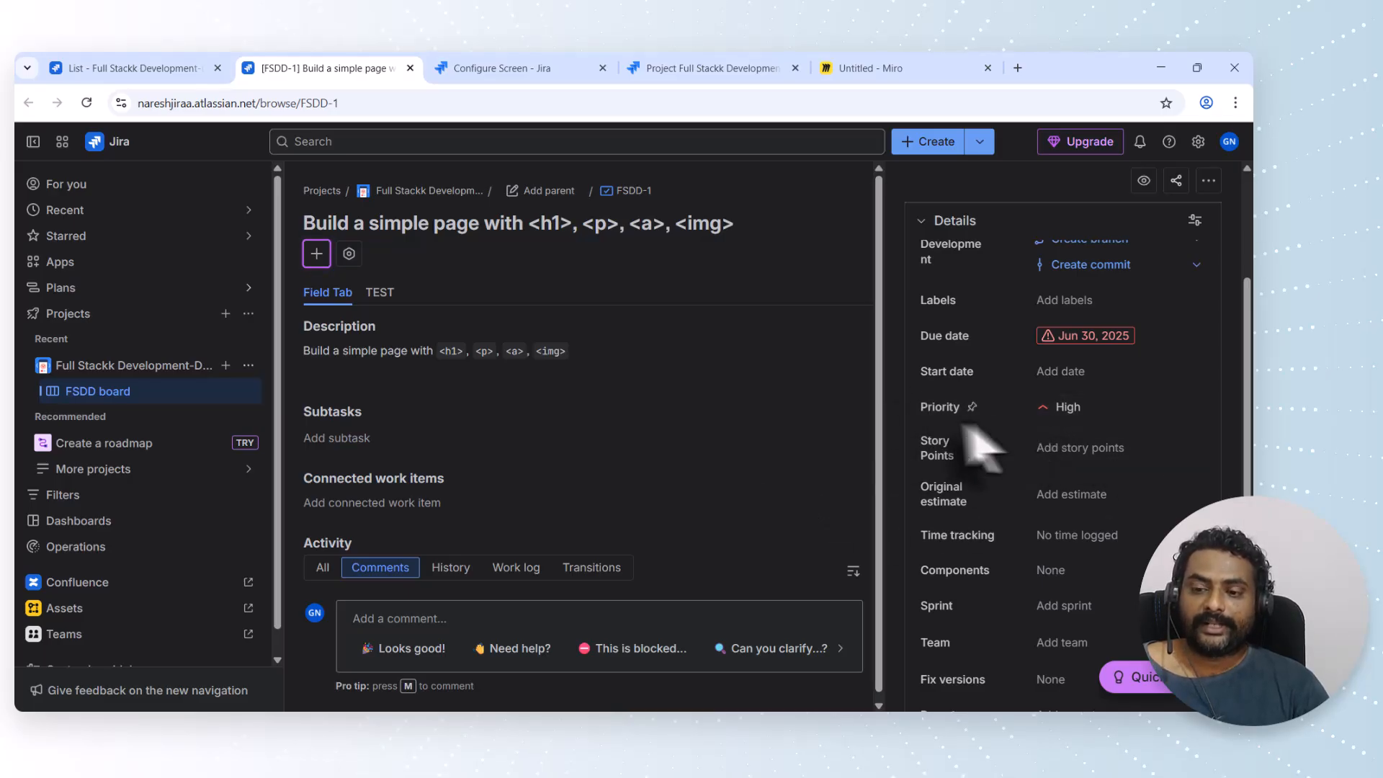
left_click(1088, 407)
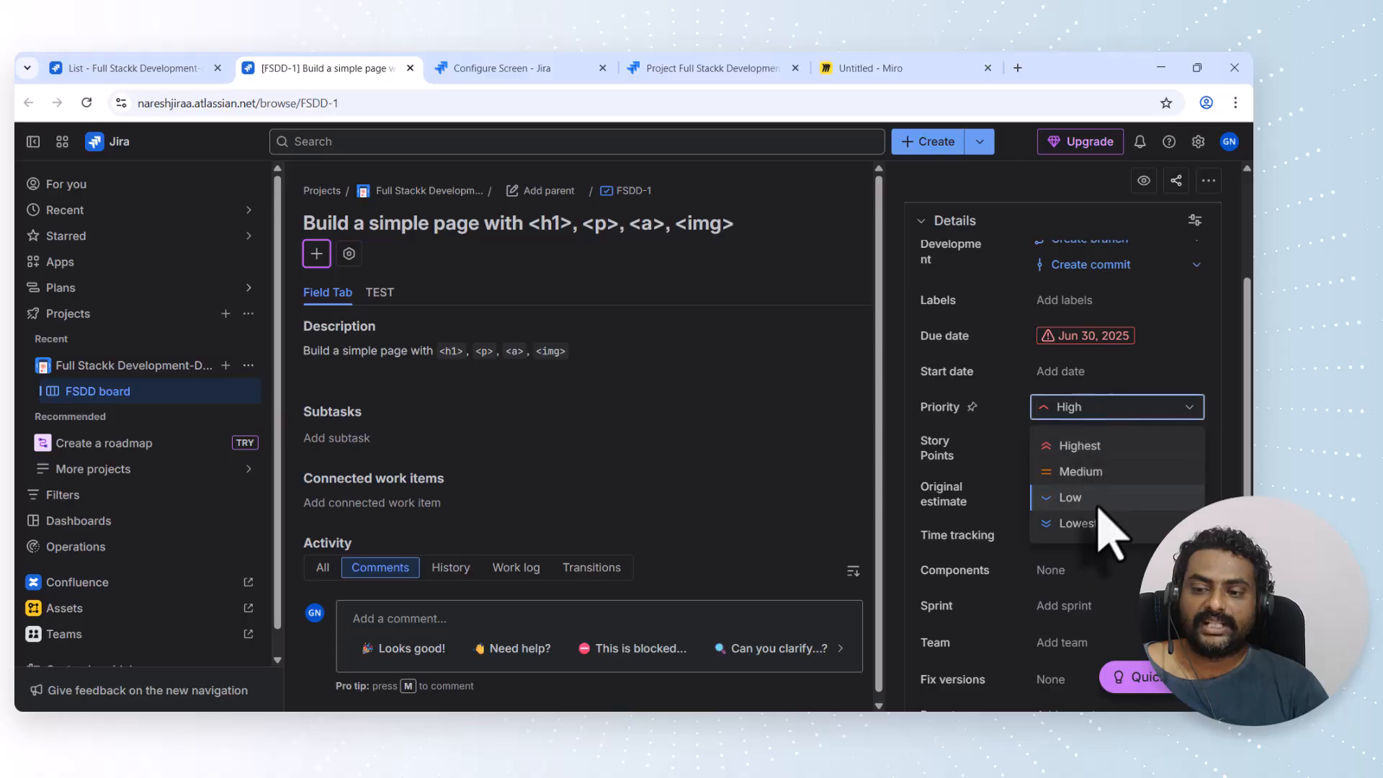
left_click(1083, 503)
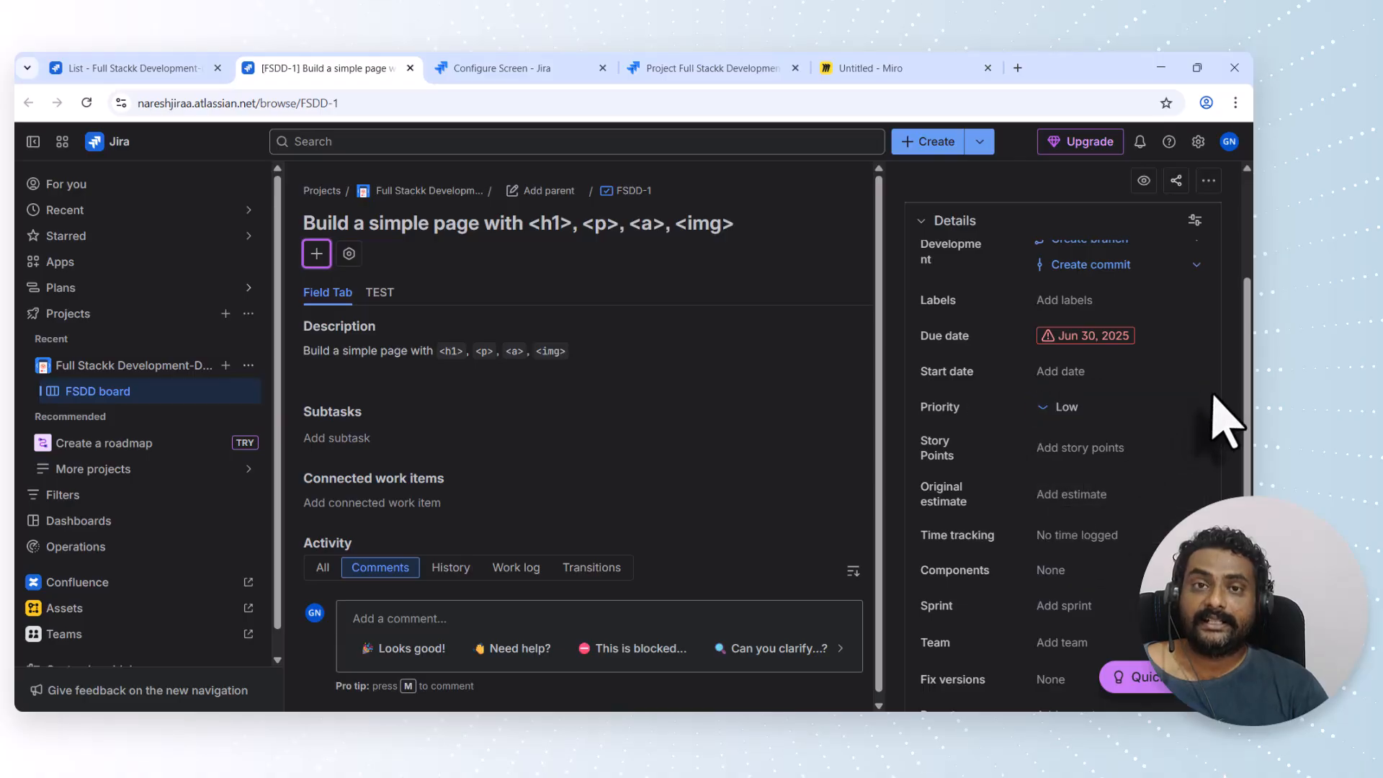
- Check which screens FSDD: Scrum Default Screen Scheme assigns to its issue operations, and return to work item FSDD-1
left_click(551, 67)
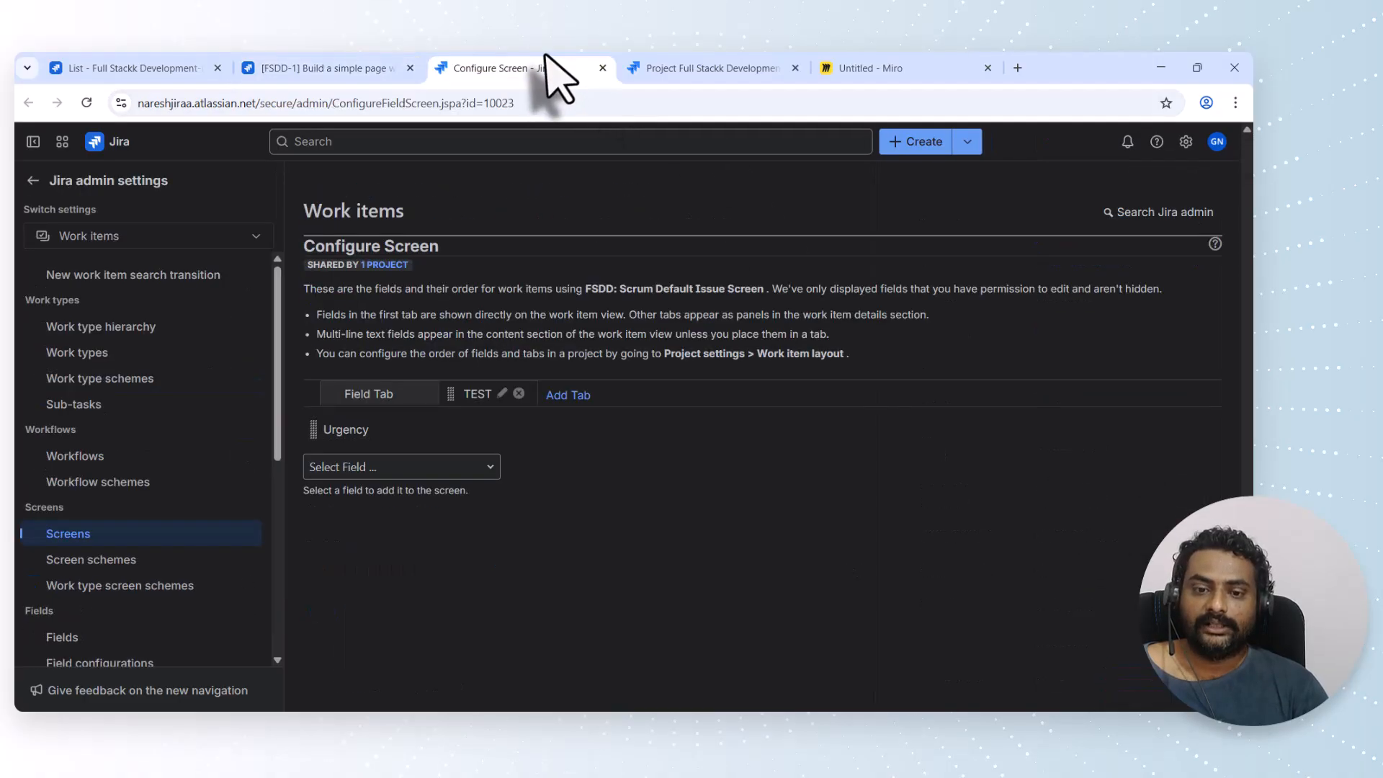
left_click(713, 68)
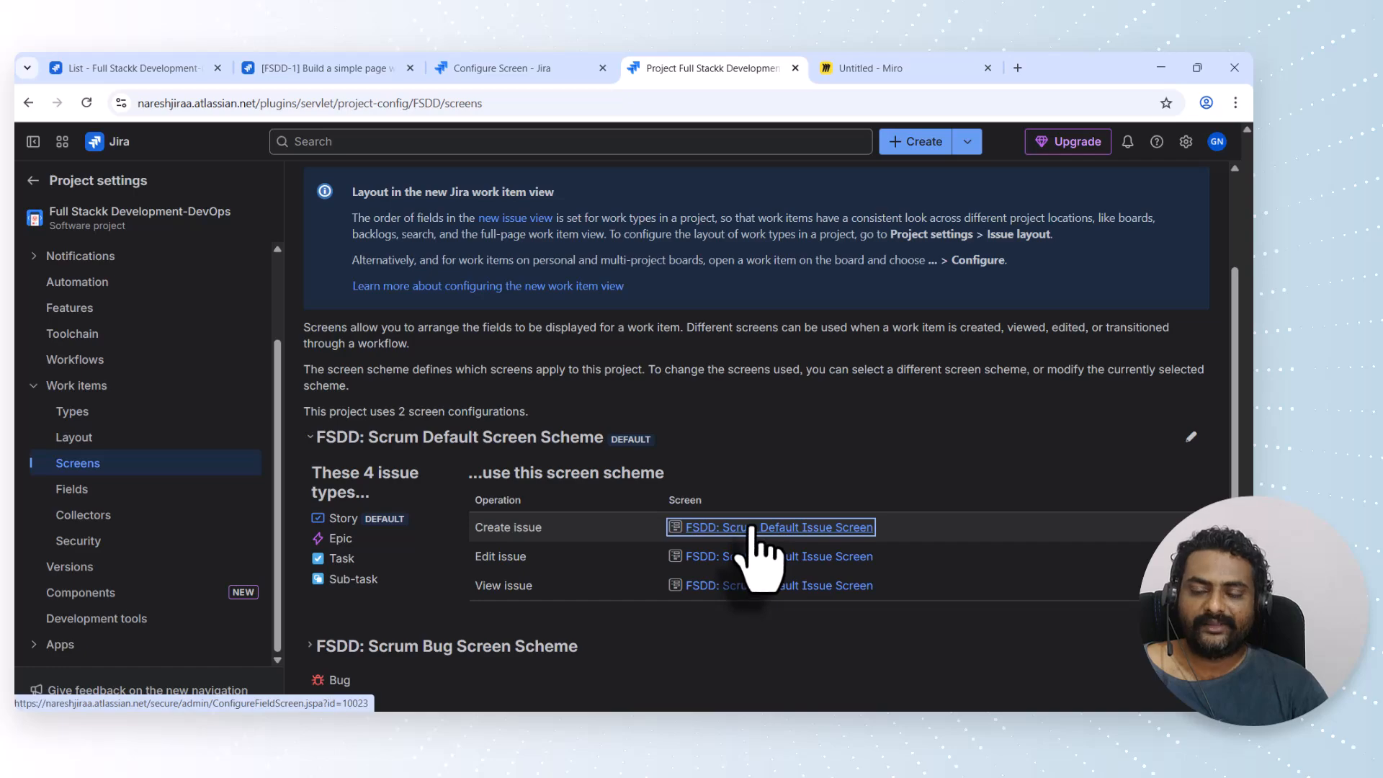
left_click(302, 78)
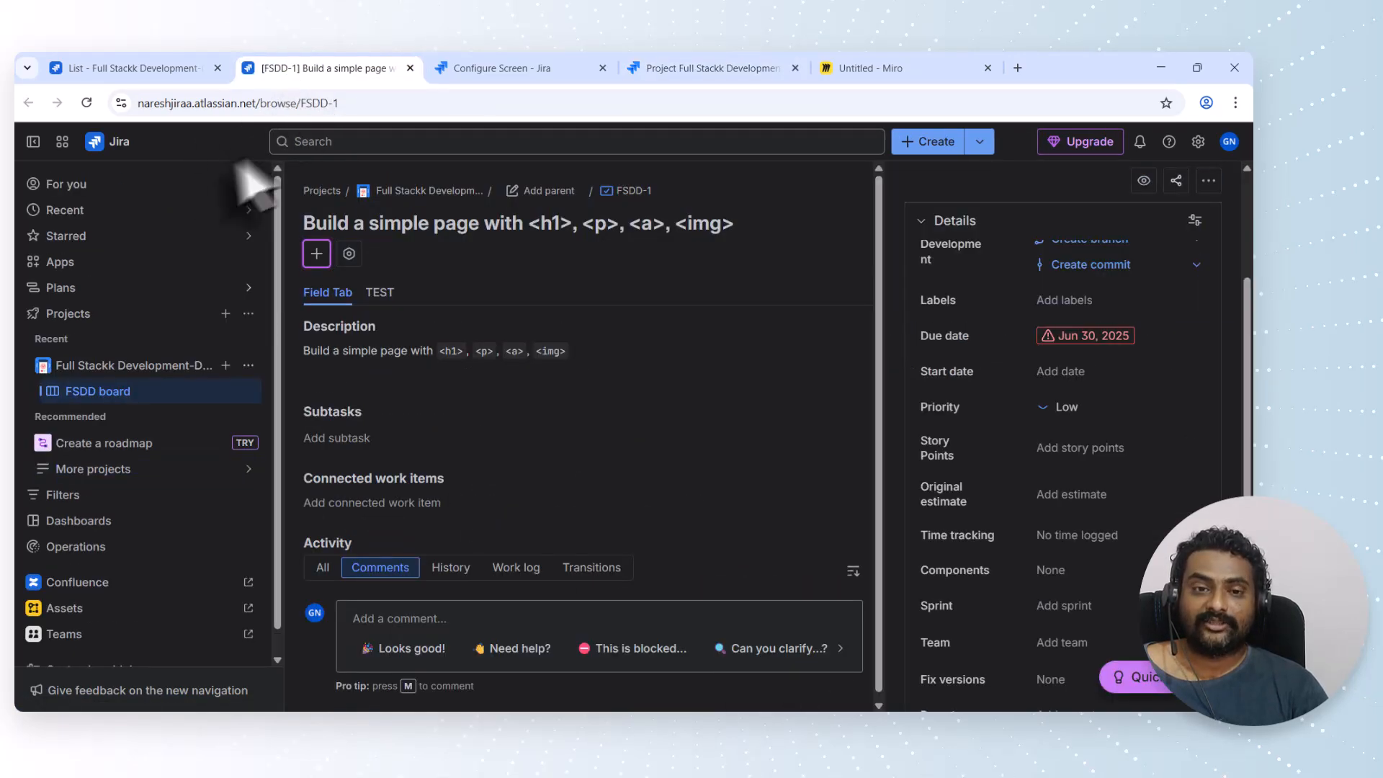